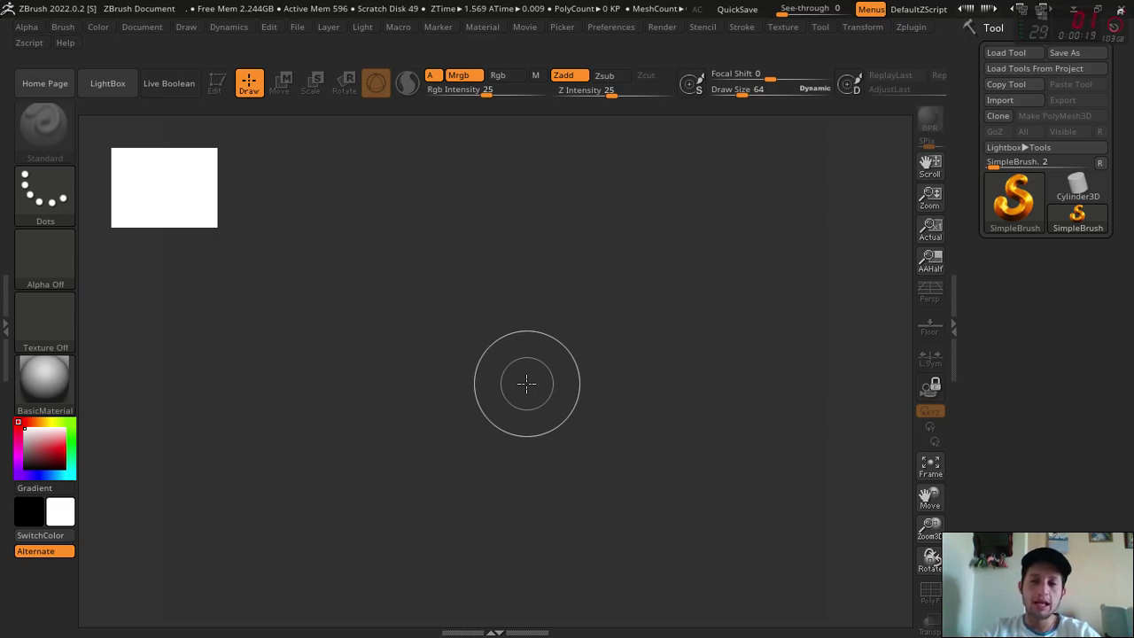
Minimize the empty ZBrush 2022 window to bring the Action! recorder forward
left_click(1081, 7)
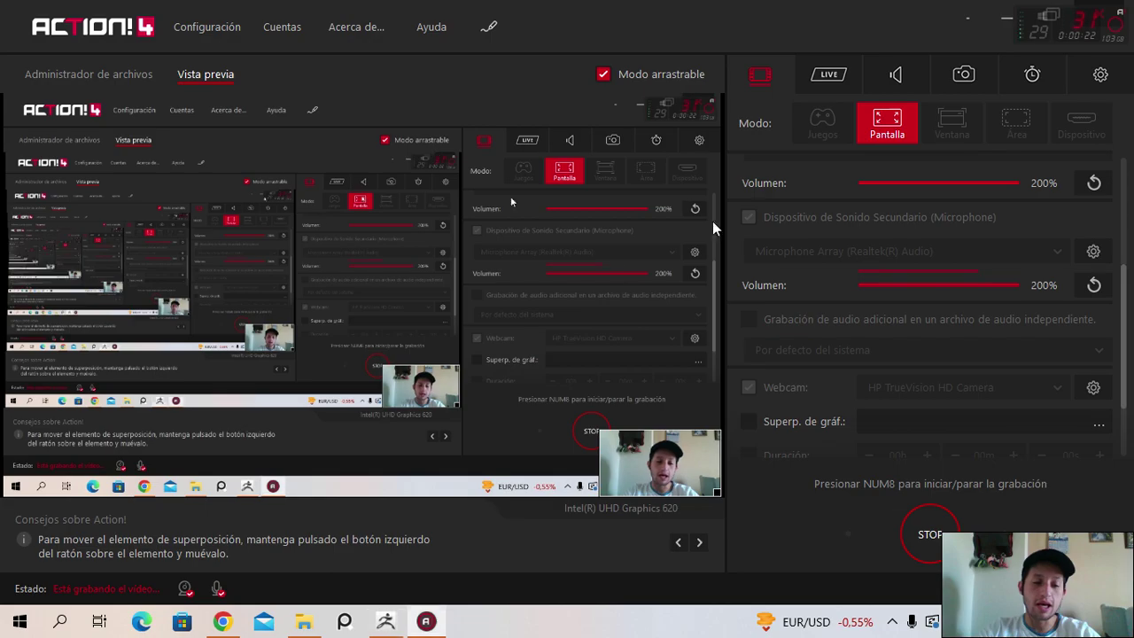
Bring the Pinterest warriors references board forward in Chrome and scroll through it
left_click(227, 626)
scroll(575, 354, "down", 5)
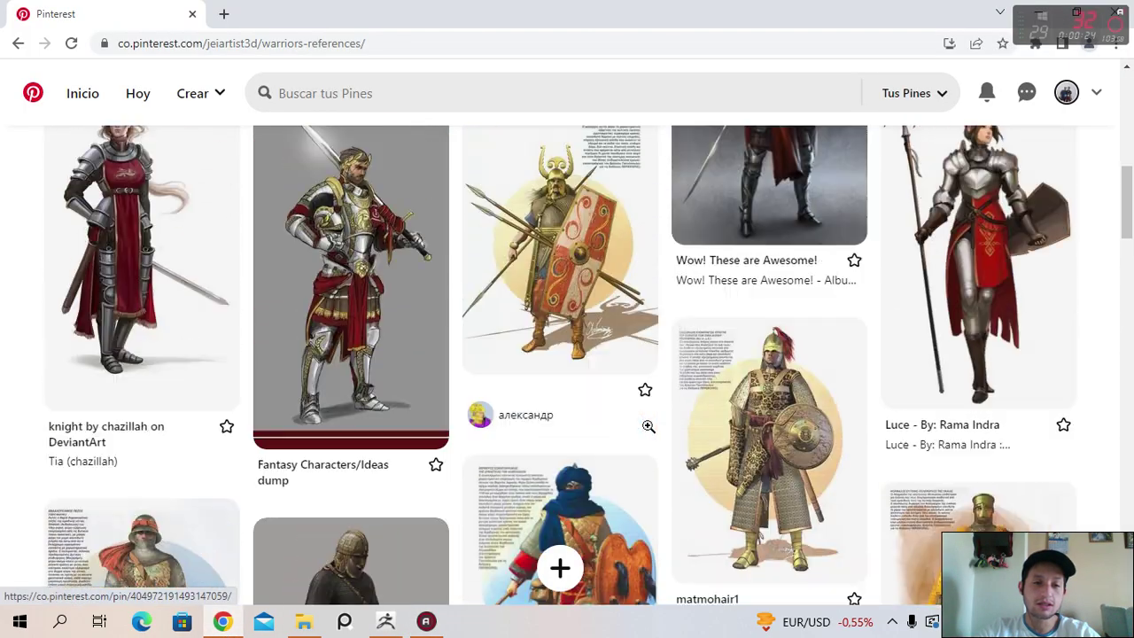
scroll(650, 431, "down", 3)
scroll(647, 425, "down", 2)
scroll(645, 417, "up", 4)
scroll(962, 430, "down", 4)
scroll(627, 452, "up", 4)
Look over an armoured warrior pin, then go back to the board
left_click(627, 452)
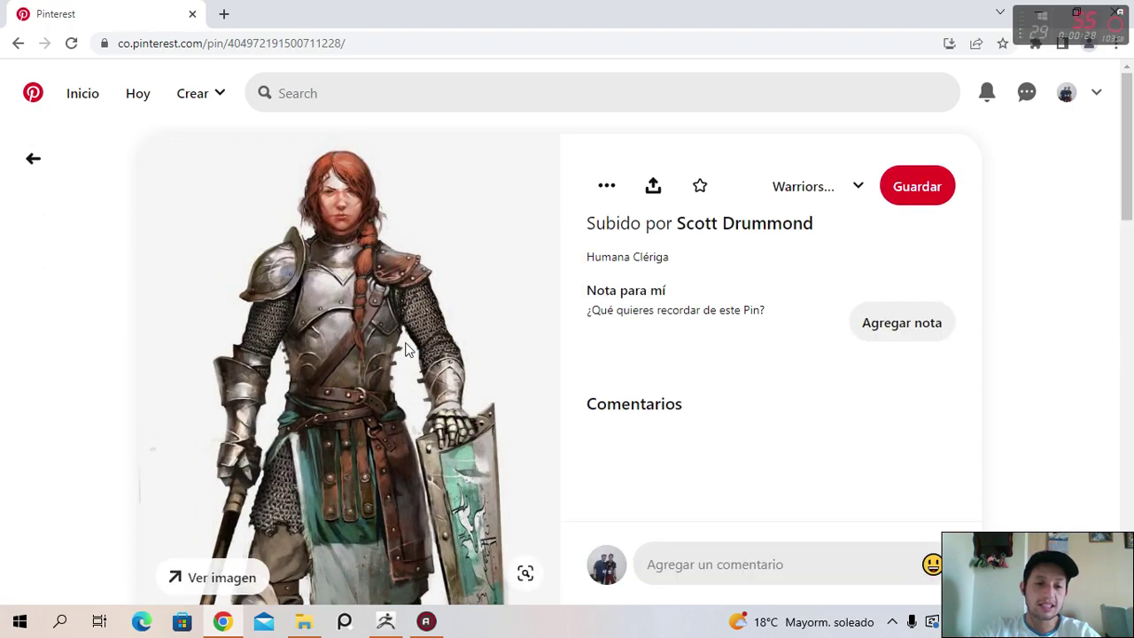
scroll(295, 330, "down", 2)
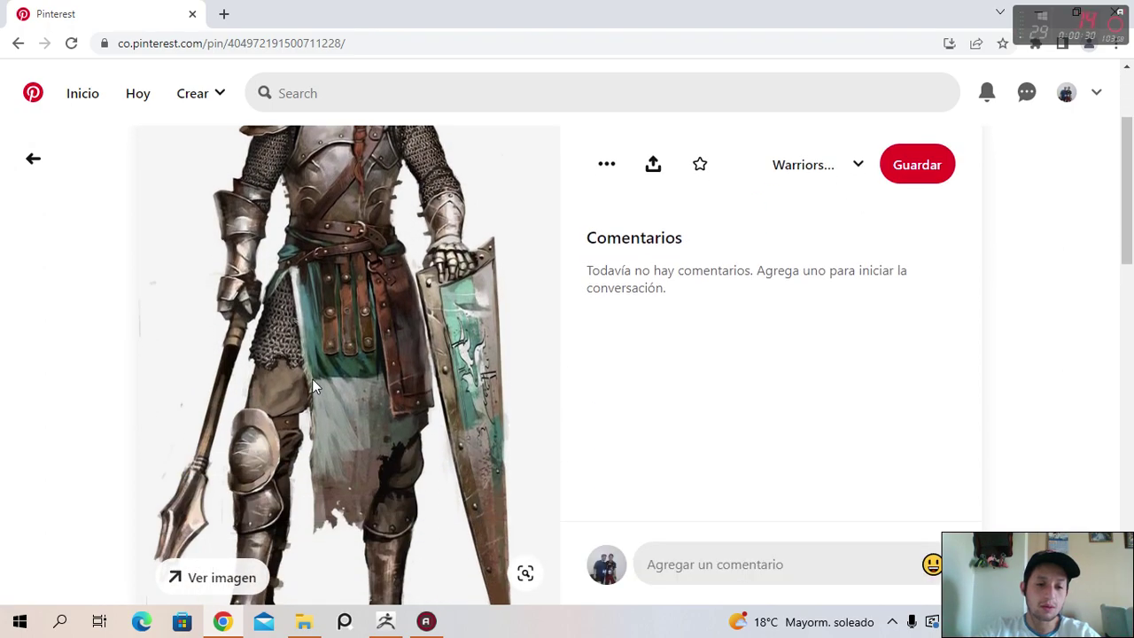
scroll(531, 372, "down", 4)
scroll(781, 398, "down", 2)
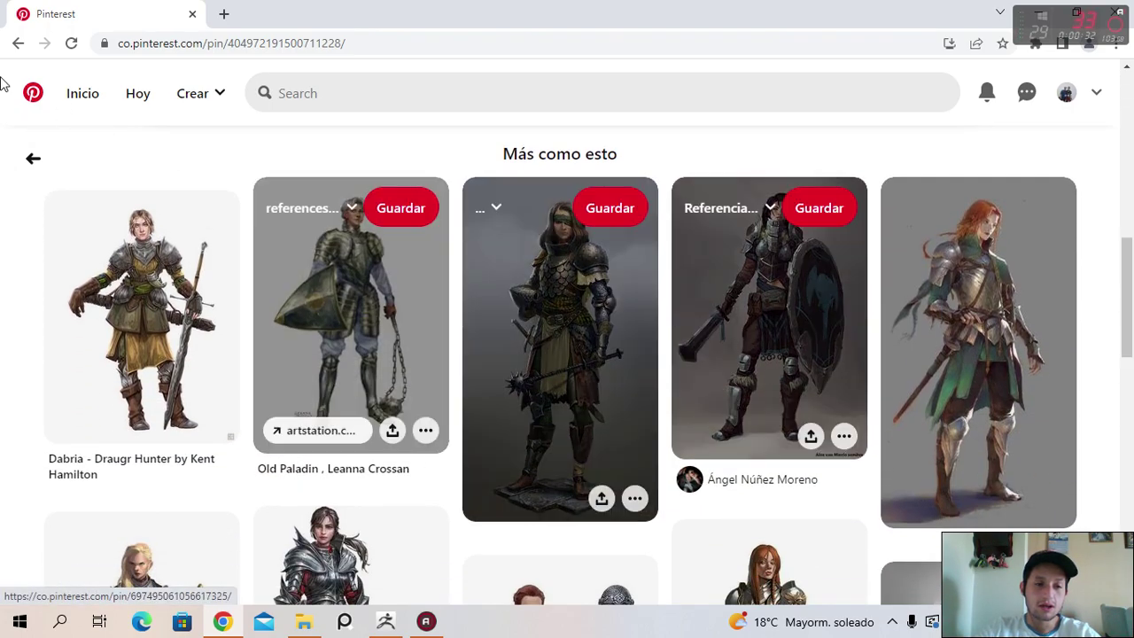
left_click(18, 42)
Scroll further down the board and open the Gaulois warrior pin
scroll(605, 309, "down", 3)
scroll(901, 412, "down", 1)
scroll(797, 265, "down", 1)
scroll(678, 379, "down", 3)
left_click(594, 311)
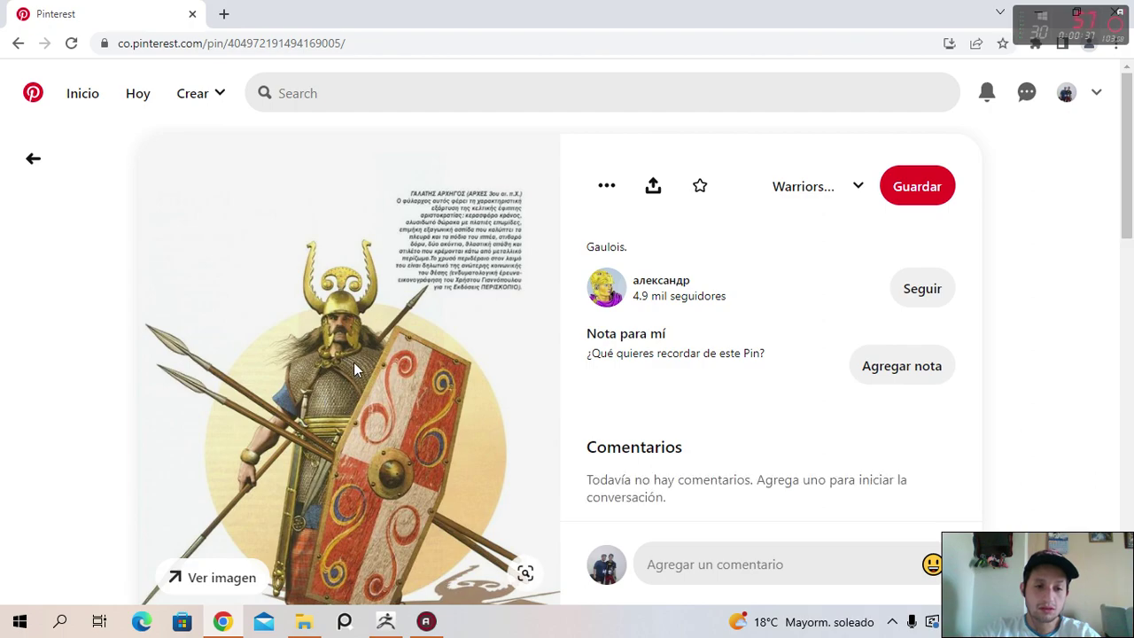
scroll(452, 412, "down", 5)
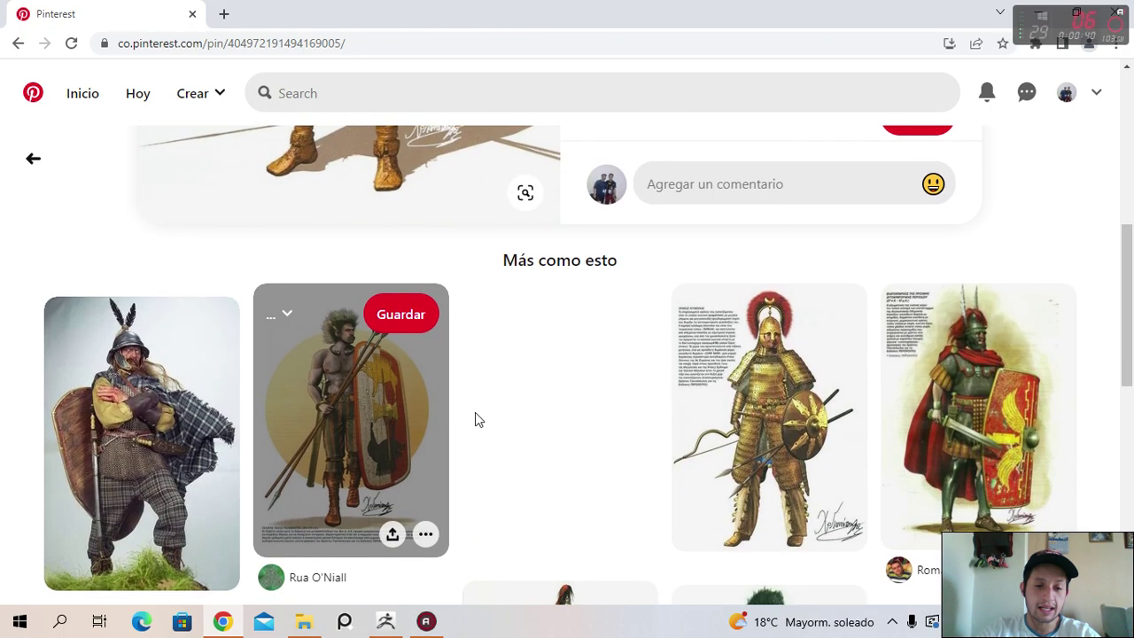
scroll(620, 390, "down", 3)
scroll(753, 310, "up", 1)
Open the golden-armoured warrior pin, then the lion-shield armour pin beneath it
left_click(788, 256)
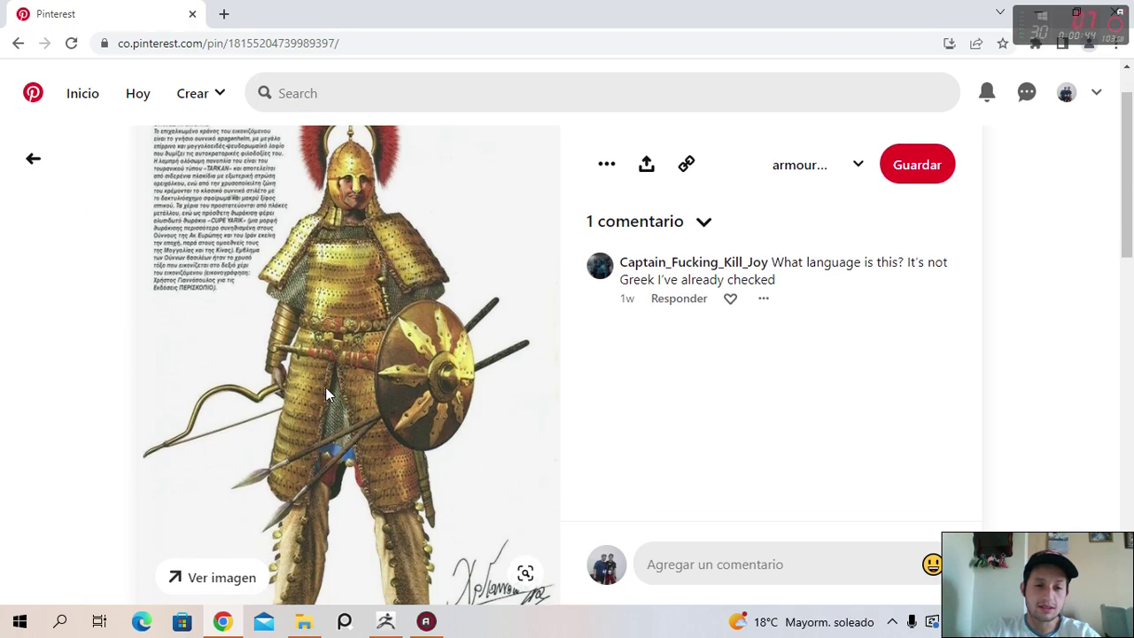
scroll(325, 387, "down", 3)
scroll(332, 289, "down", 3)
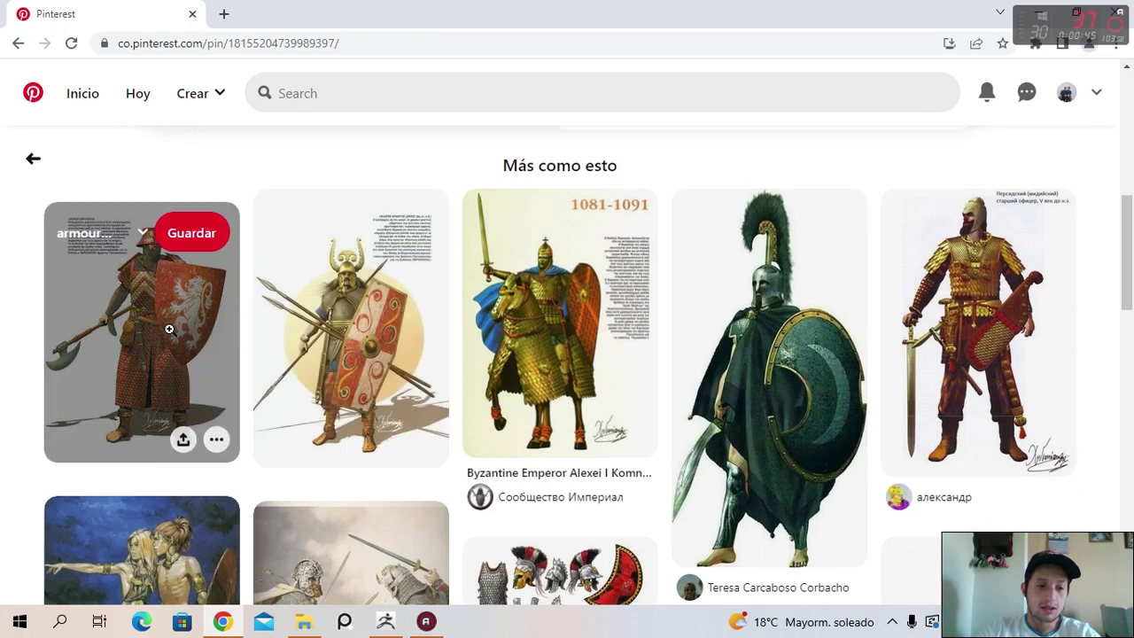
left_click(188, 330)
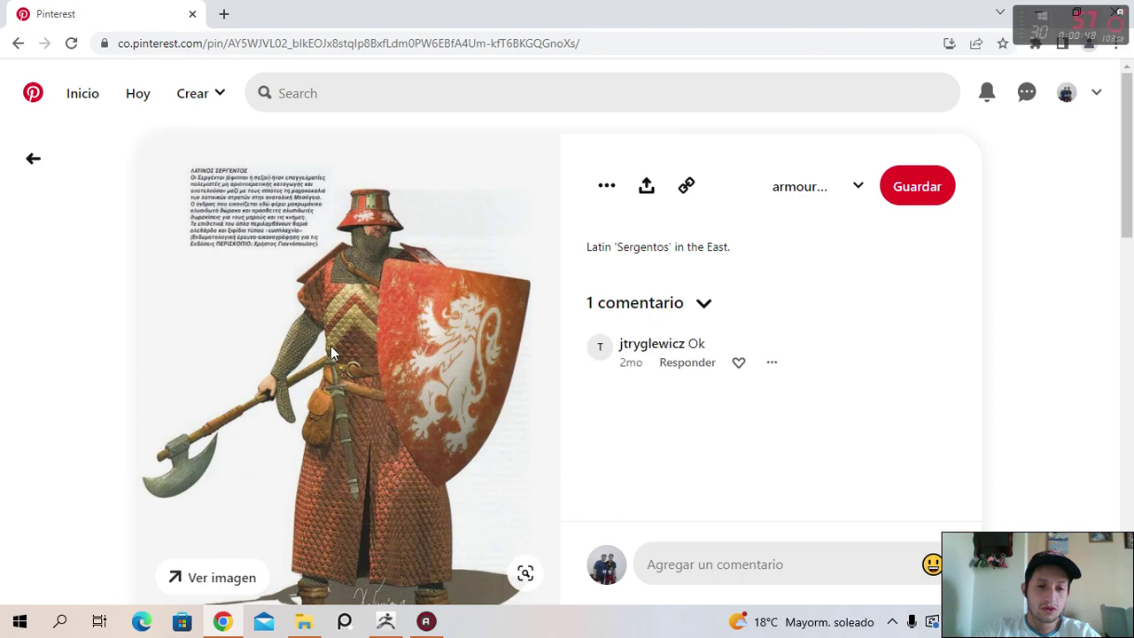
Browse the lion-shield pin's similar pins and open the Bulgarian warrior pin
scroll(593, 384, "down", 4)
scroll(771, 372, "down", 1)
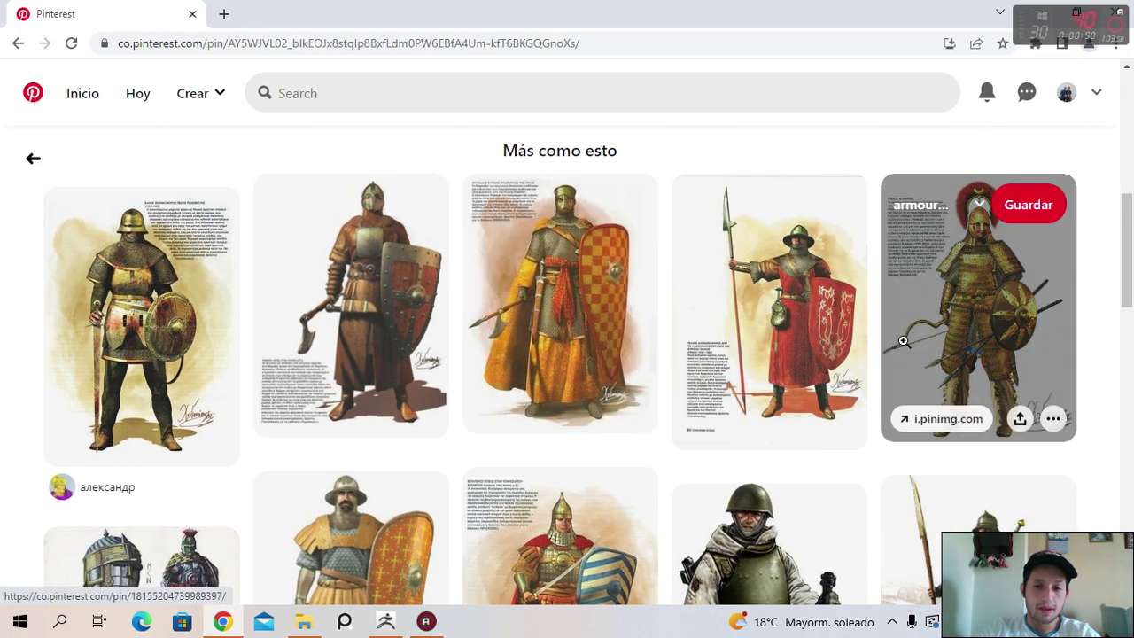
scroll(903, 341, "down", 1)
scroll(797, 372, "up", 1)
scroll(680, 412, "down", 3)
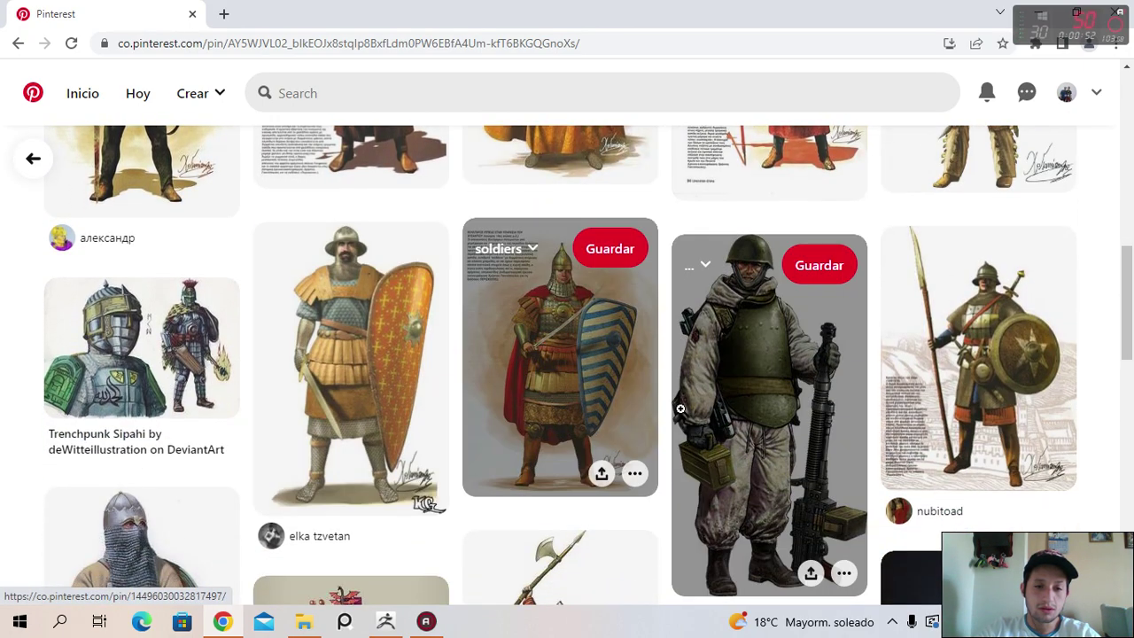
scroll(679, 411, "down", 1)
scroll(682, 398, "down", 2)
scroll(620, 354, "up", 2)
left_click(580, 306)
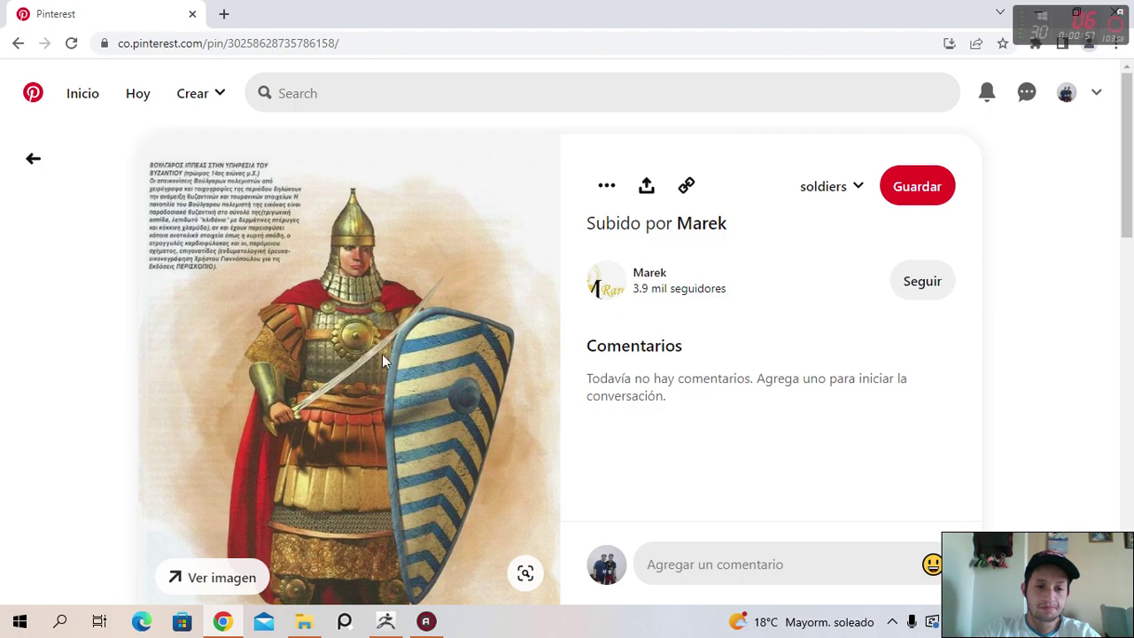
Open the Byzantine scale-armoured warrior pin with a red shield, then return to ZBrush
scroll(381, 324, "down", 3)
scroll(390, 328, "down", 4)
scroll(372, 332, "down", 3)
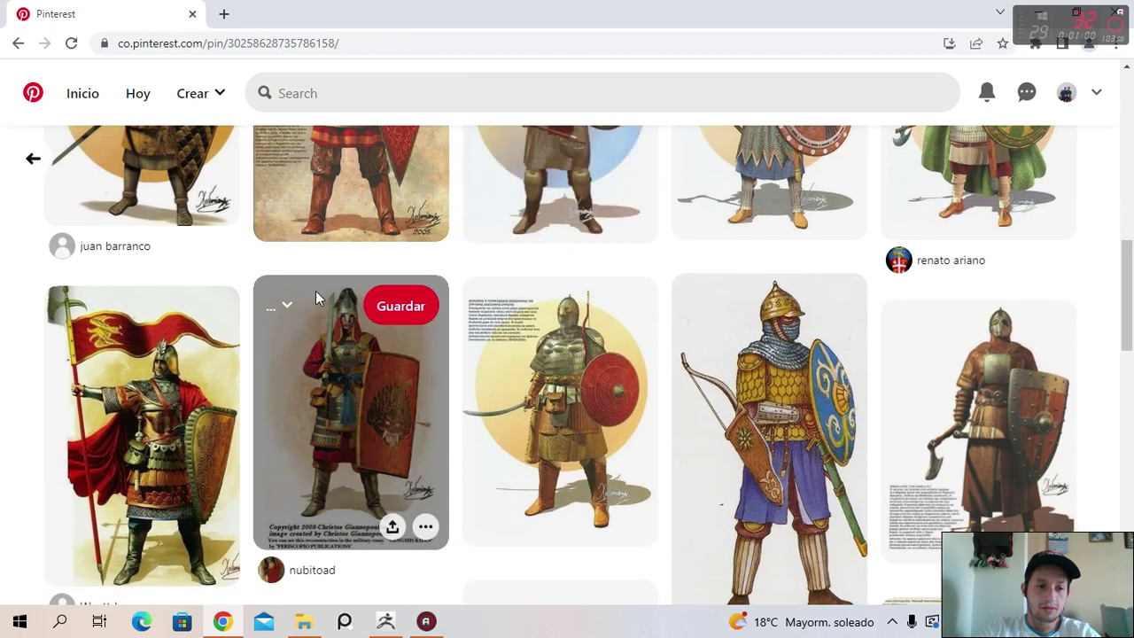
scroll(366, 334, "up", 2)
left_click(366, 334)
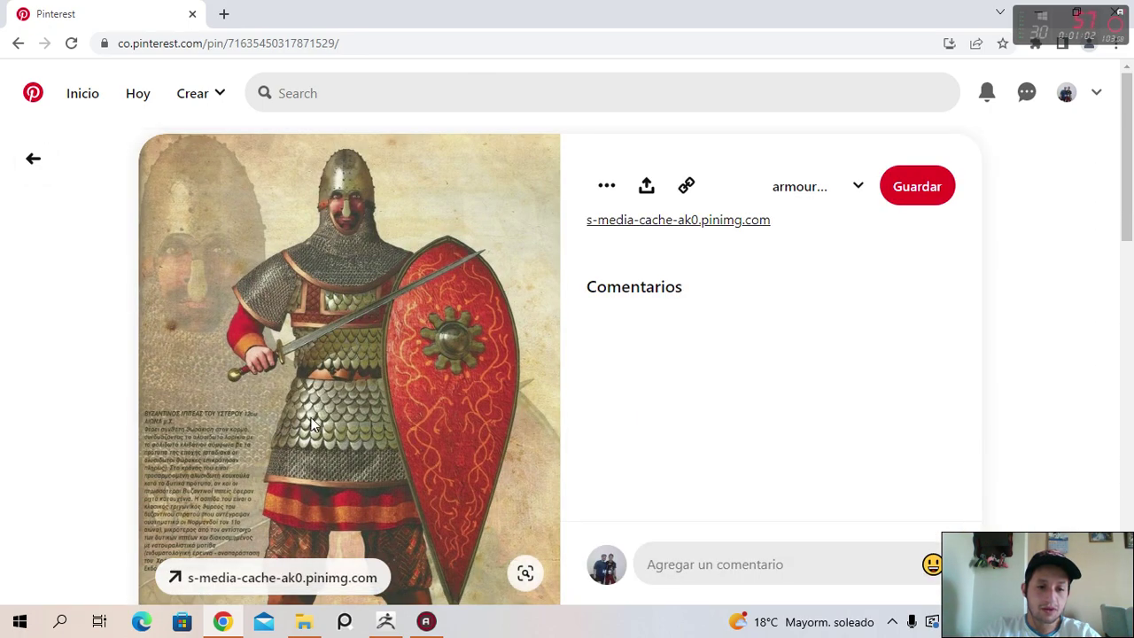
mouse_move(349, 368)
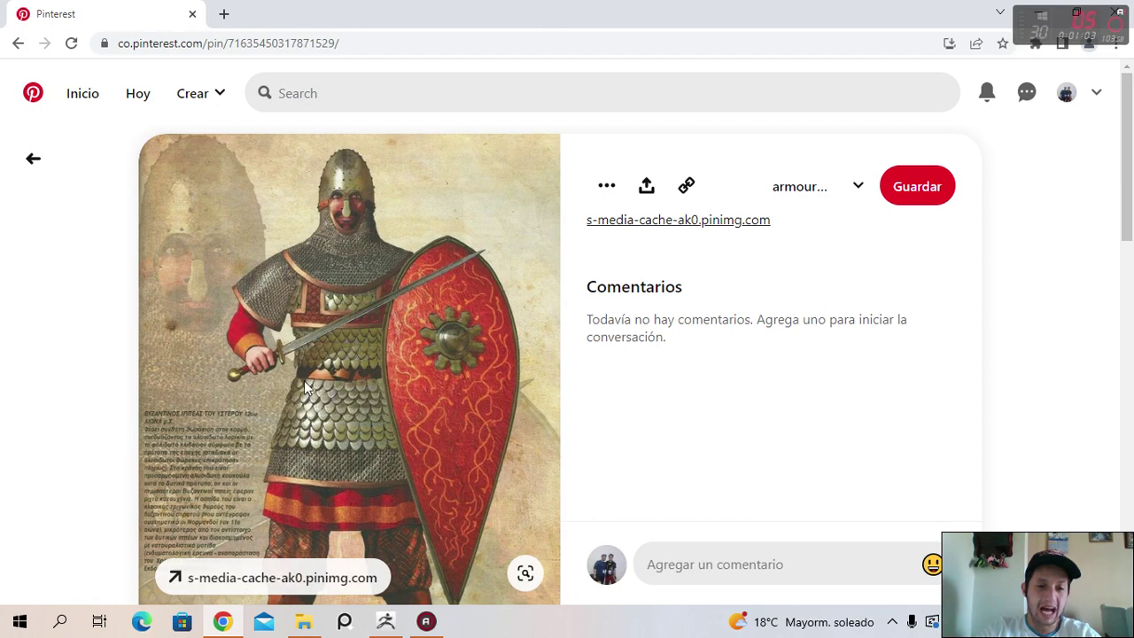
scroll(345, 395, "down", 2)
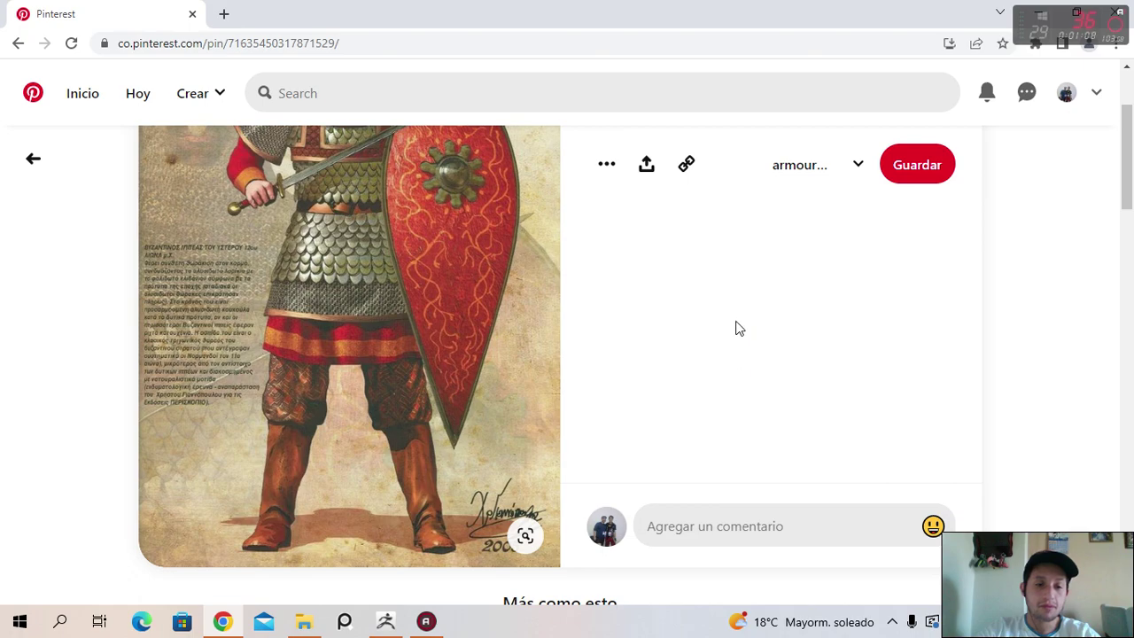
left_click(385, 621)
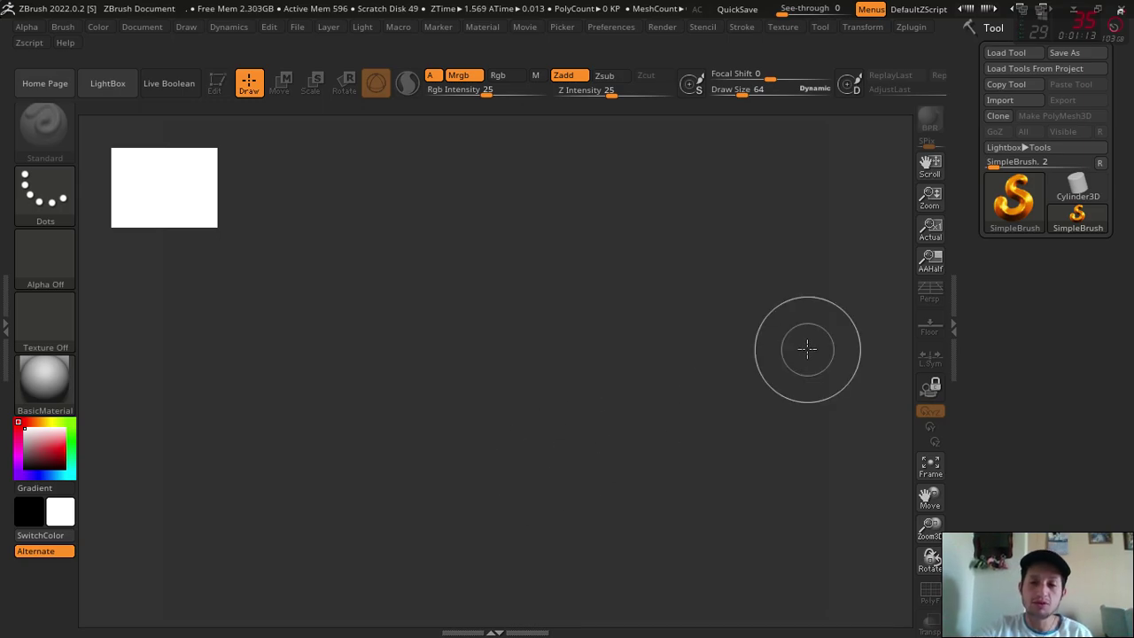
Draw a Sphere3D on the canvas and put it in Edit mode
left_click(1014, 199)
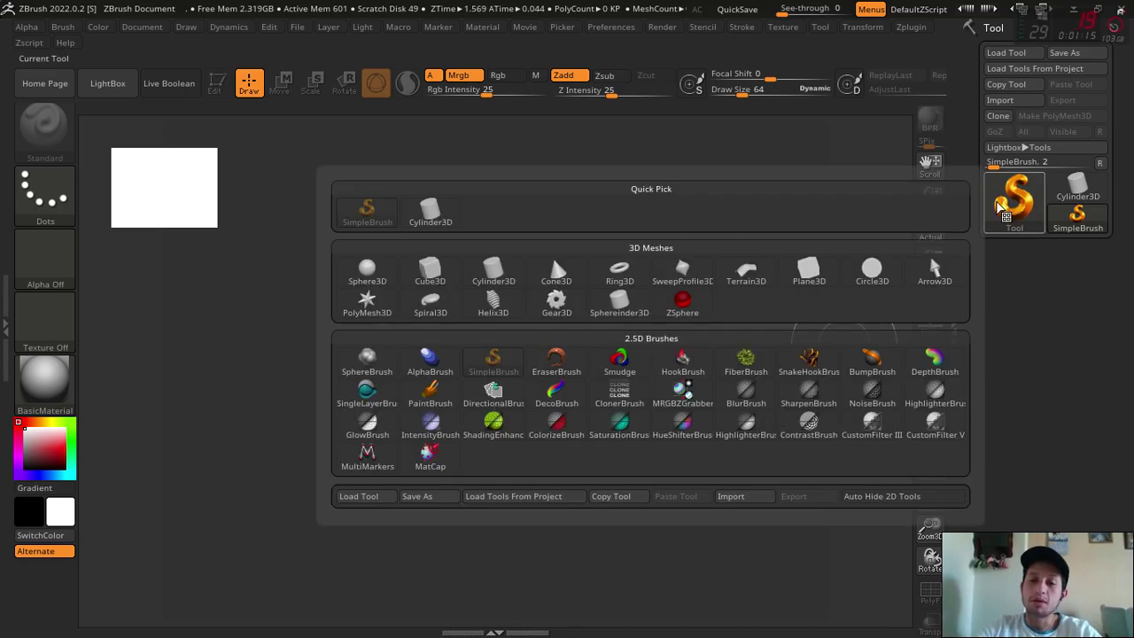
left_click(362, 277)
left_click_drag(476, 393, 489, 532)
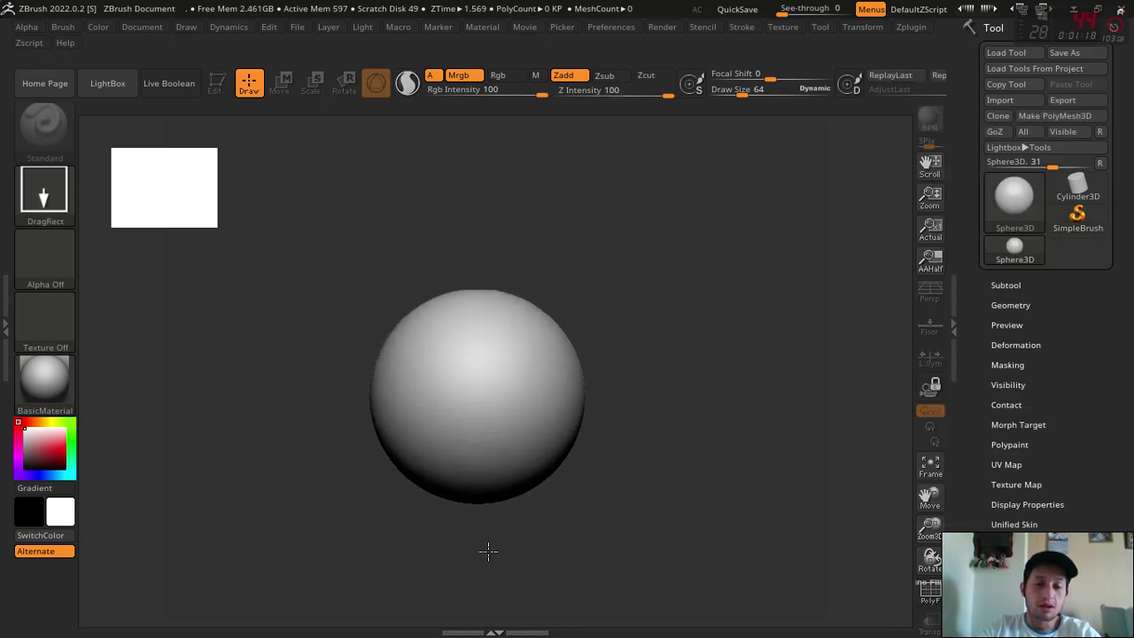
key("t")
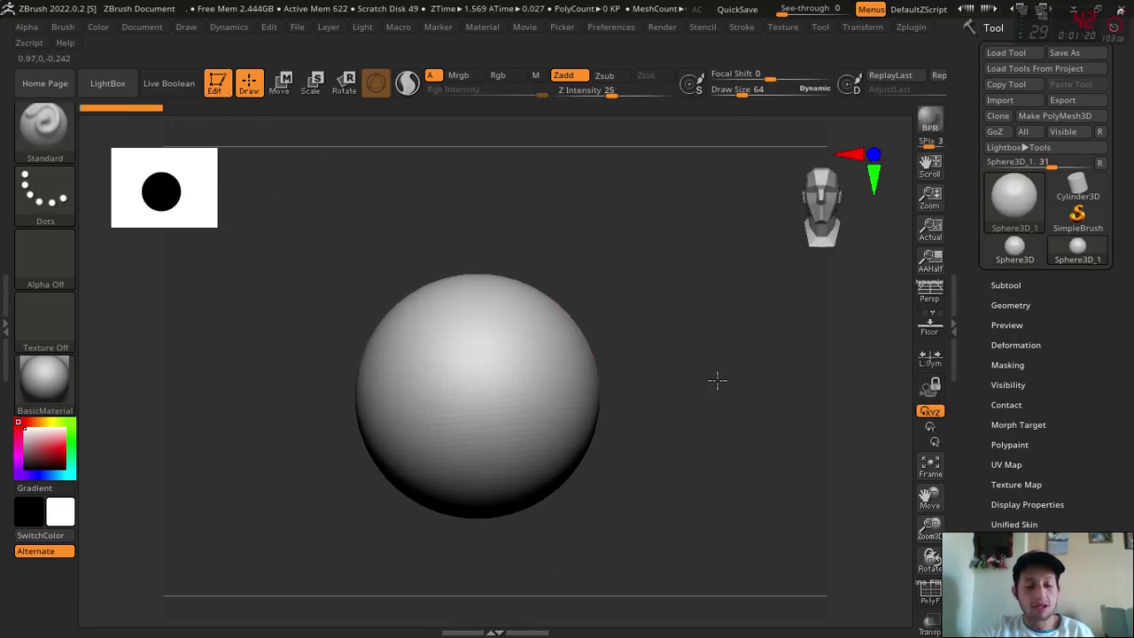
left_click(940, 605)
left_click(941, 606)
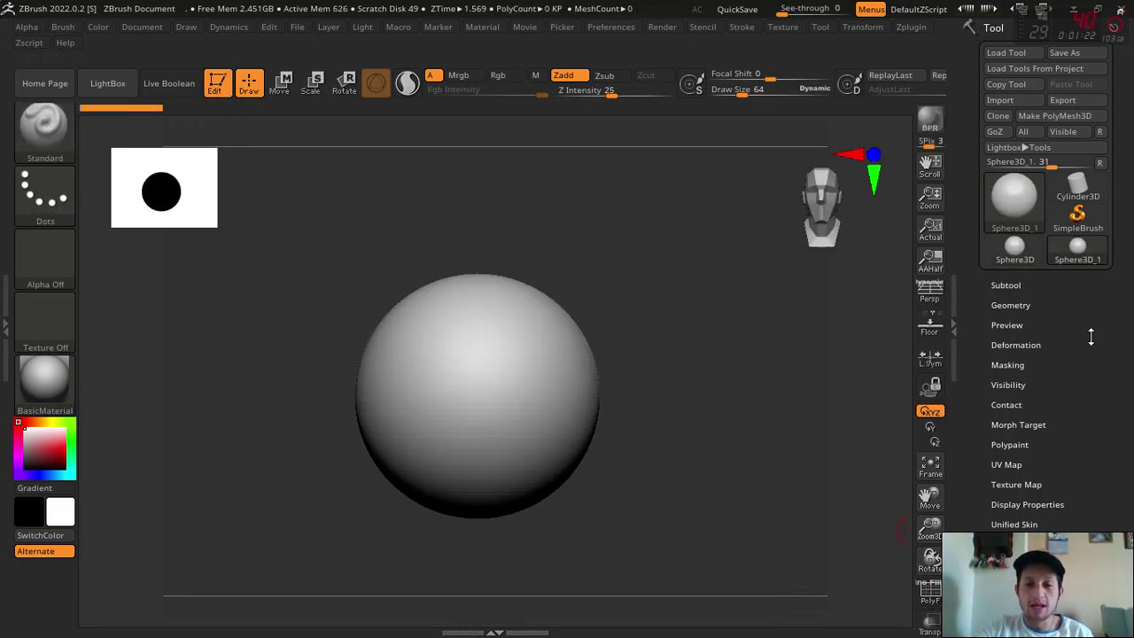
Convert the sphere into the polymesh PM3D_Sphere3D_1 and zoom in on it
left_click(1064, 124)
left_click(921, 597)
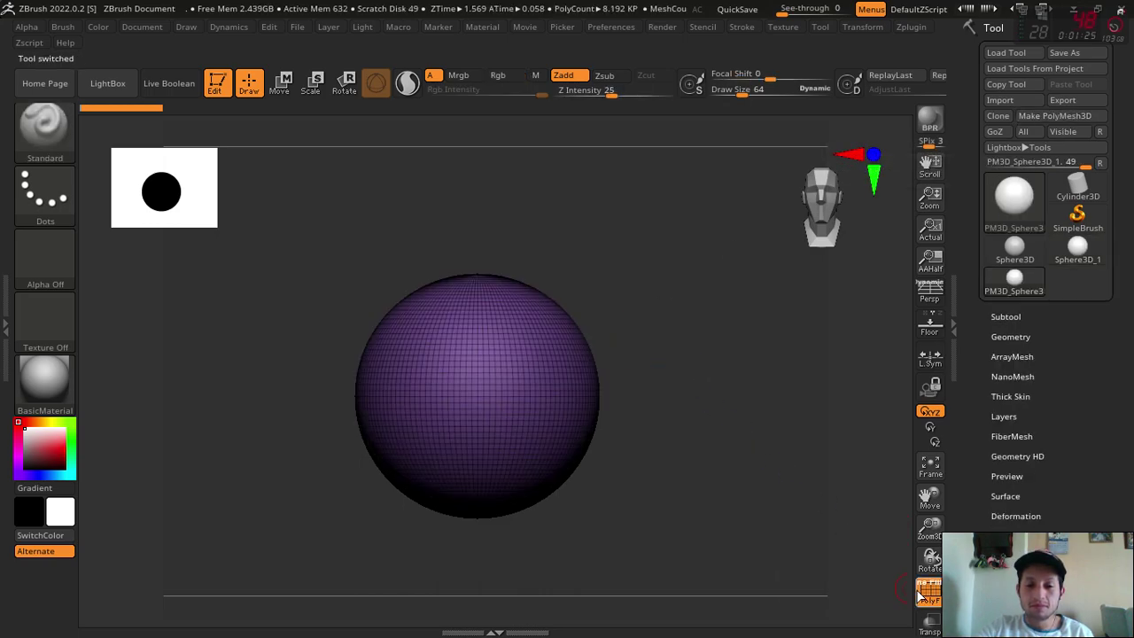
left_click(924, 594)
left_click_drag(930, 529, 800, 529)
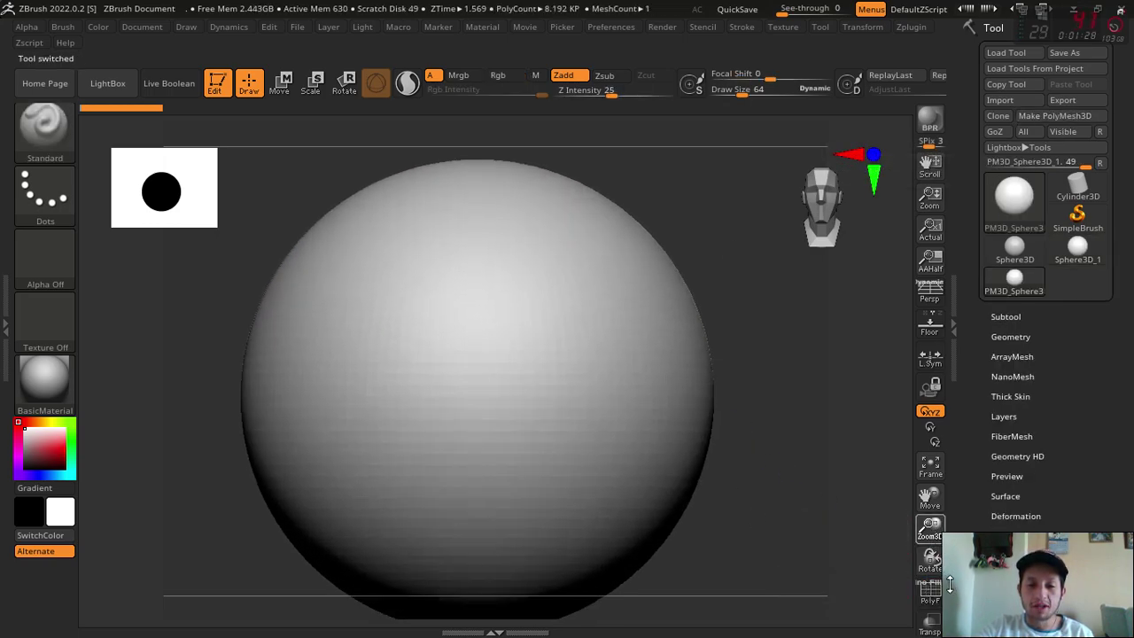
mouse_move(929, 529)
left_mouse_down()
mouse_move(921, 518)
mouse_move(913, 528)
left_mouse_up()
Bring up the brush list and open the Load Brush Preset dialog
left_click(68, 149)
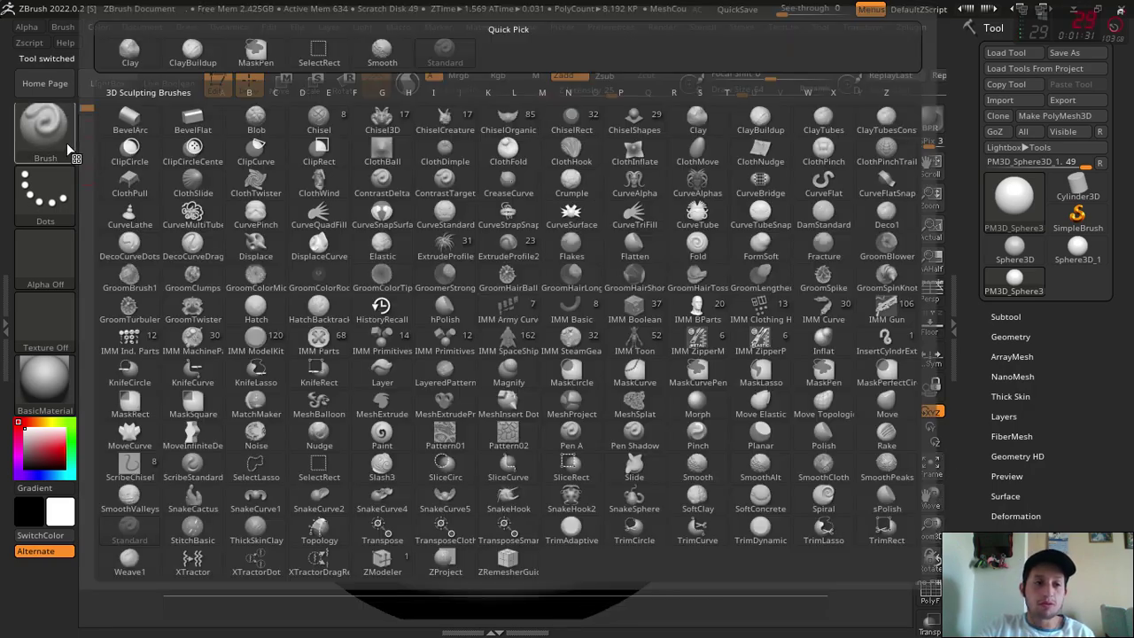
left_click(46, 135)
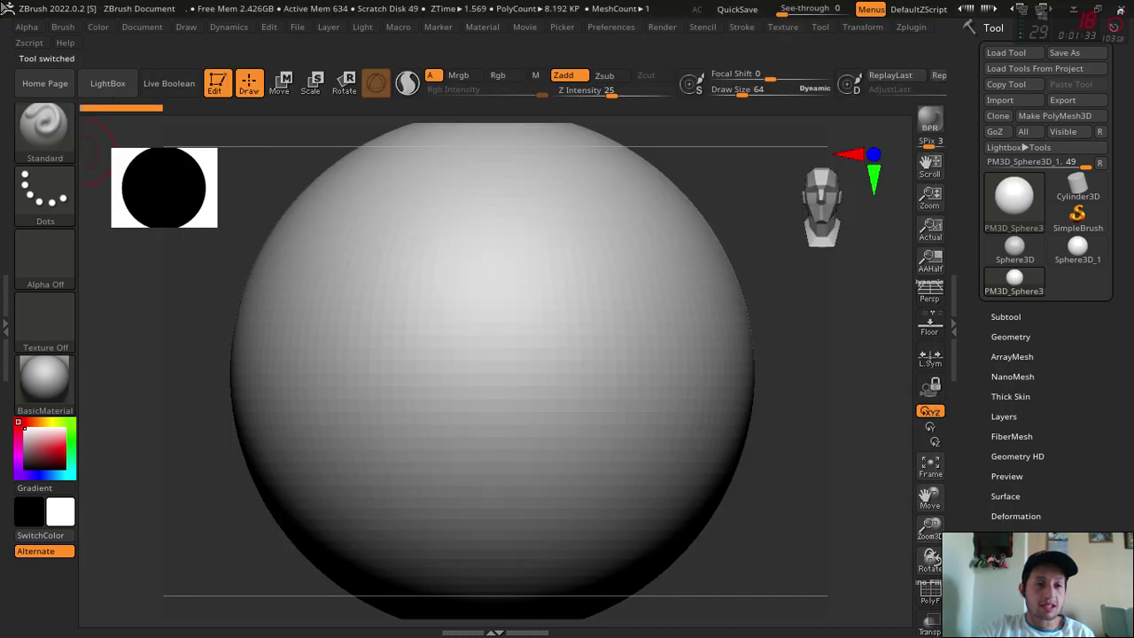
left_click(51, 113)
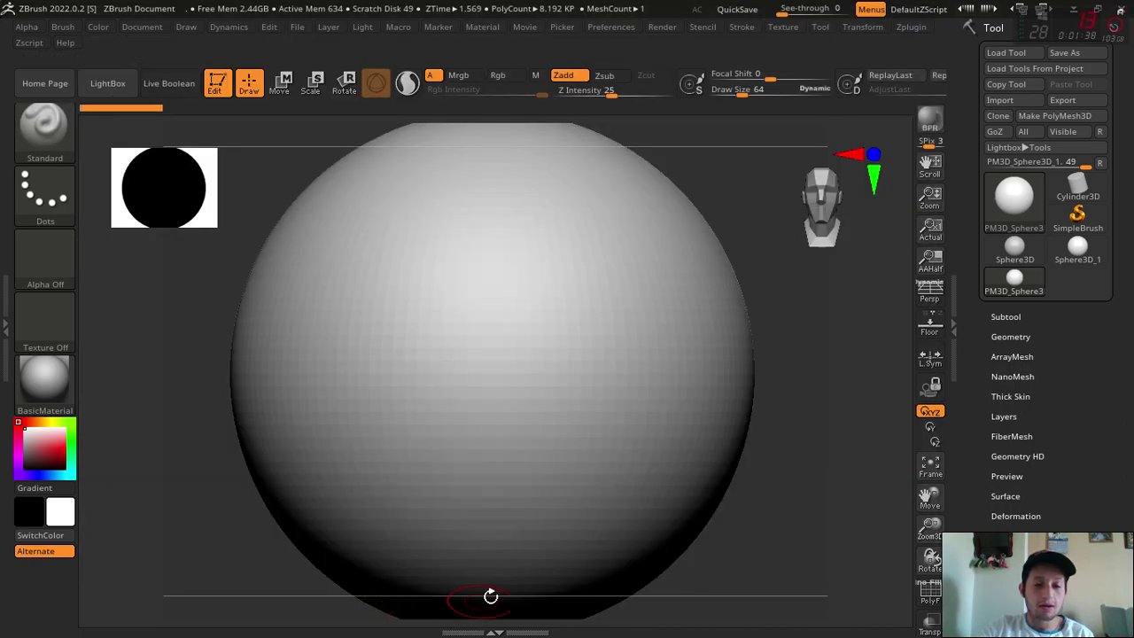
left_click(45, 124)
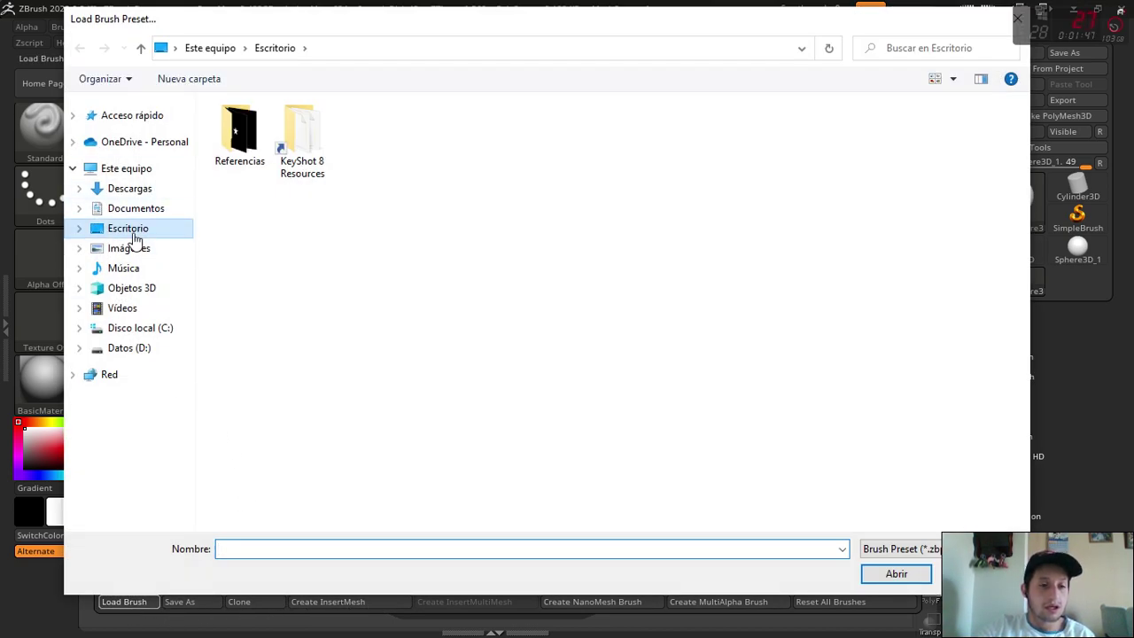
Load the Armour_Nano brush preset from the Descargas folder
left_click(127, 188)
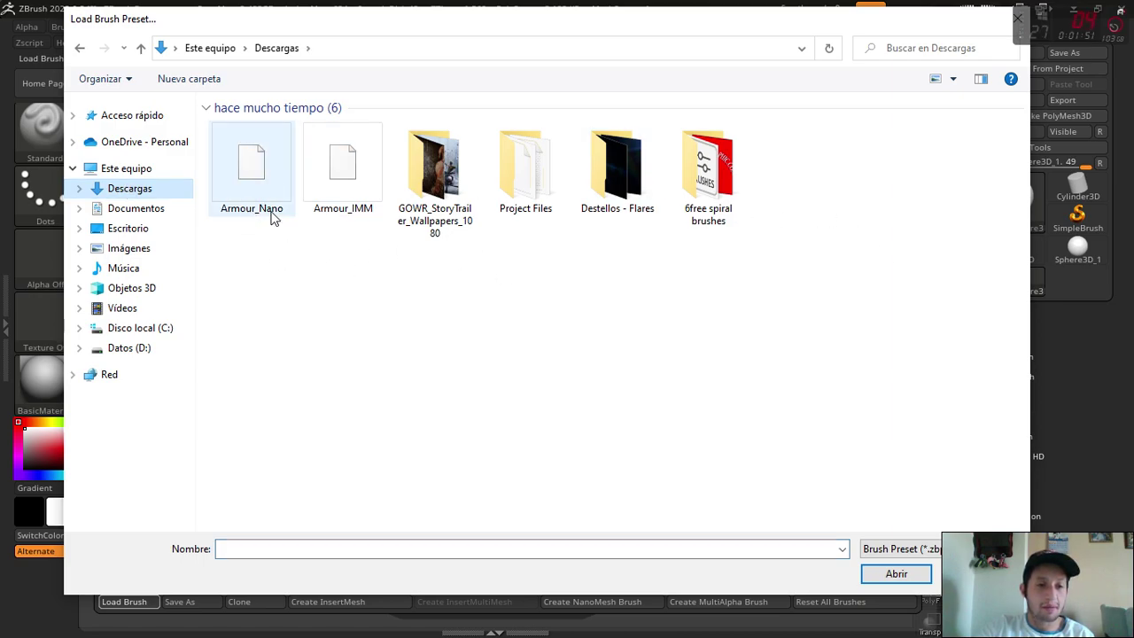
left_click(254, 180)
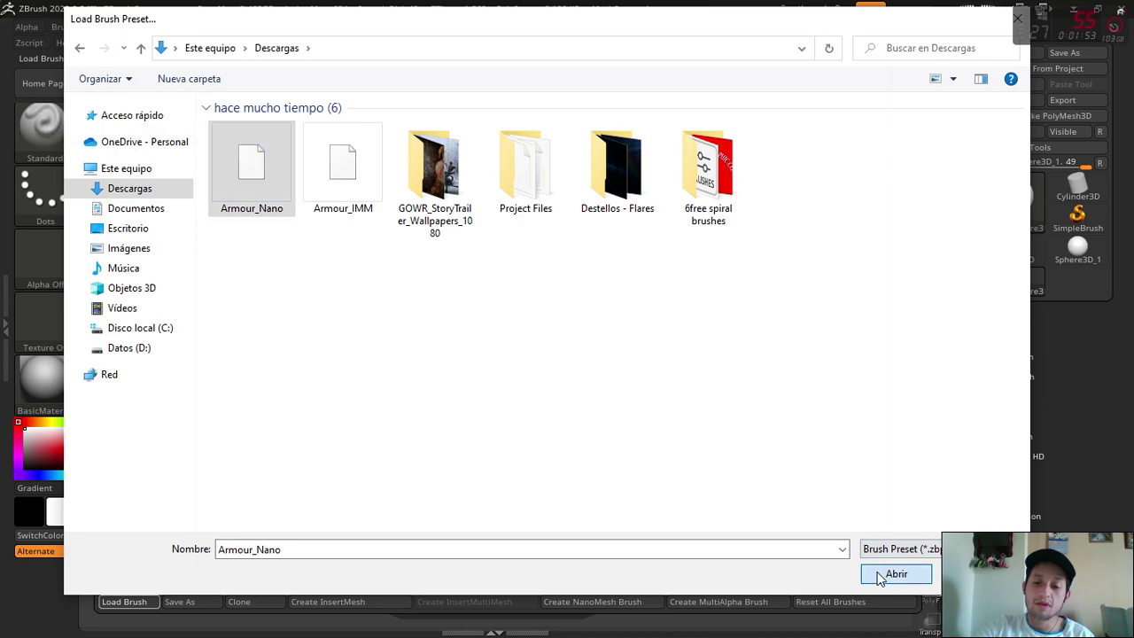
left_click(890, 574)
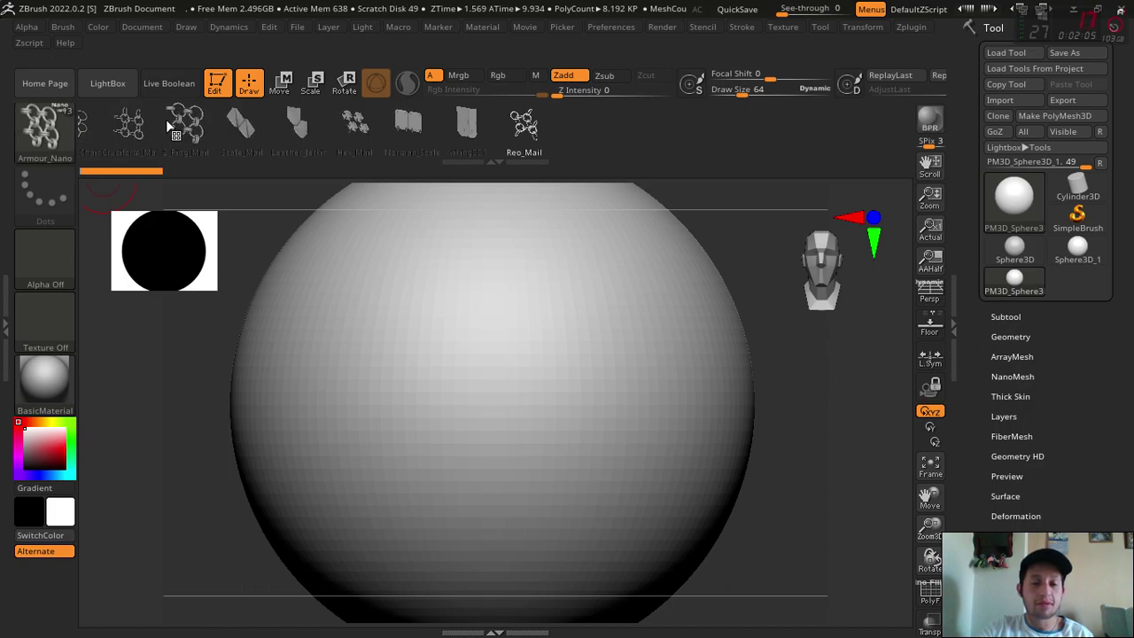
Pick Generic_Chainmail from the Armour_Nano MultiMesh inserts as the active insert mesh
left_click_drag(653, 137, 295, 138)
left_click_drag(821, 139, 908, 138)
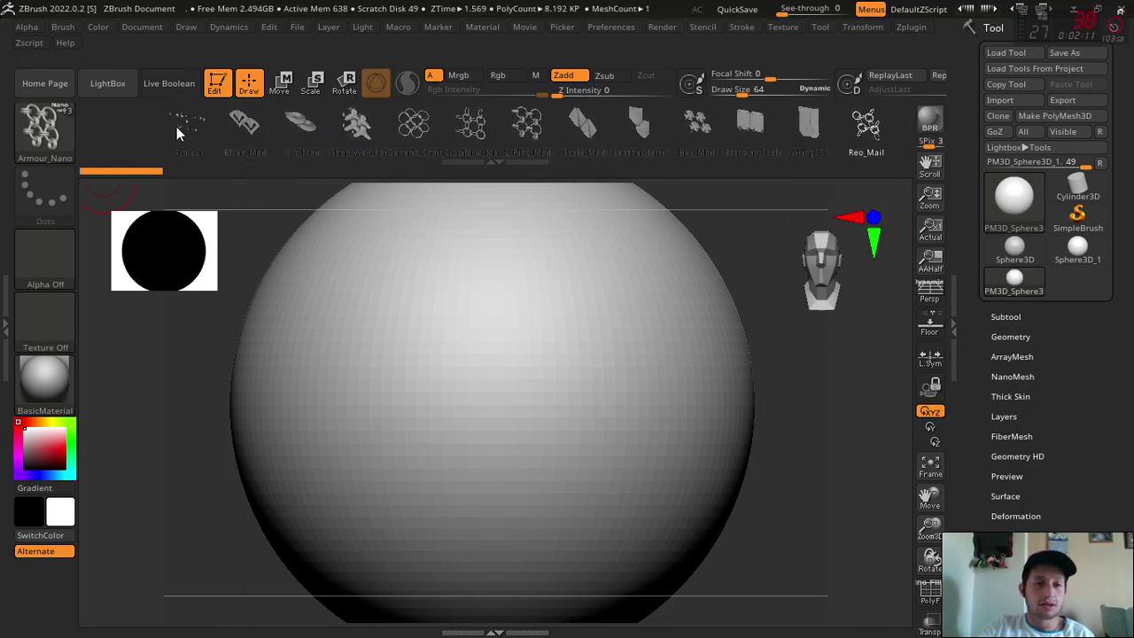
left_click_drag(107, 131, 177, 126)
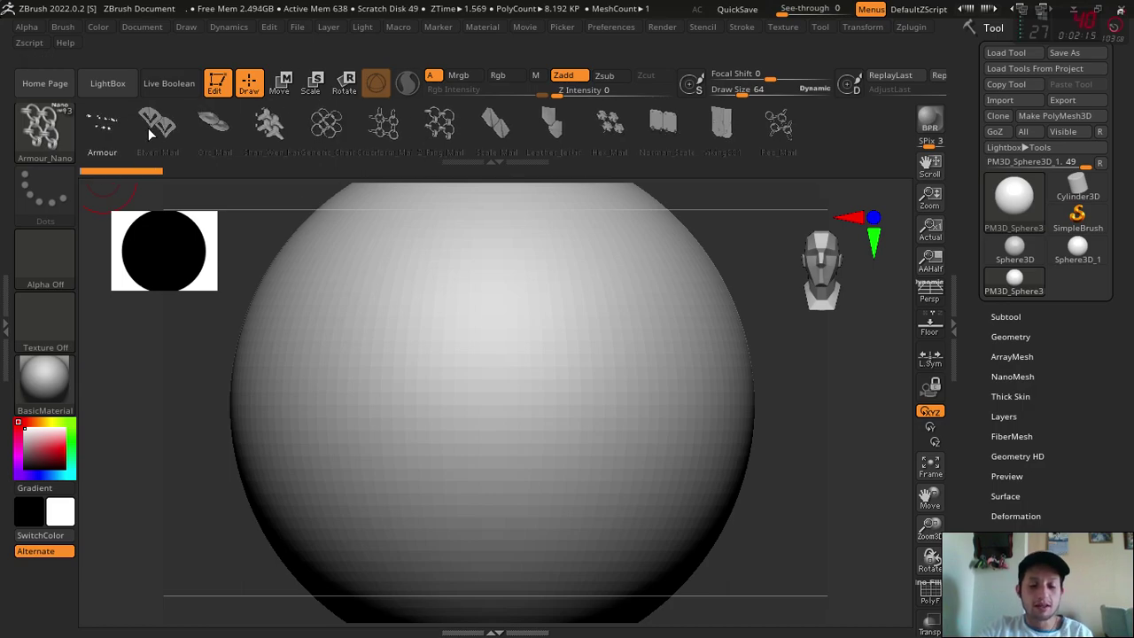
left_click(148, 128)
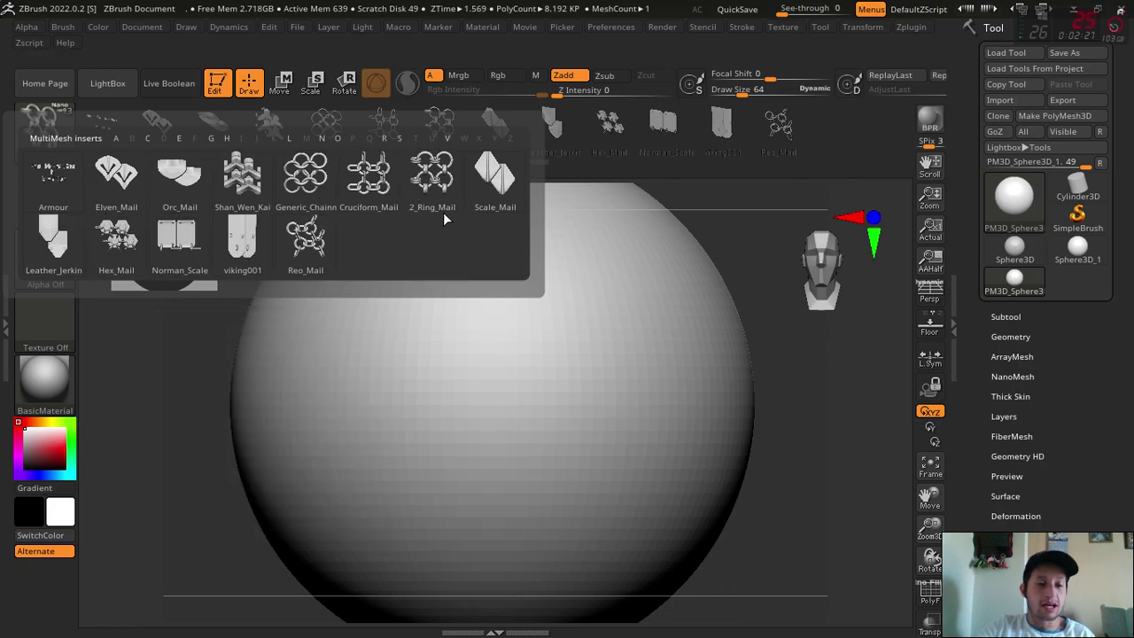
left_click(308, 183)
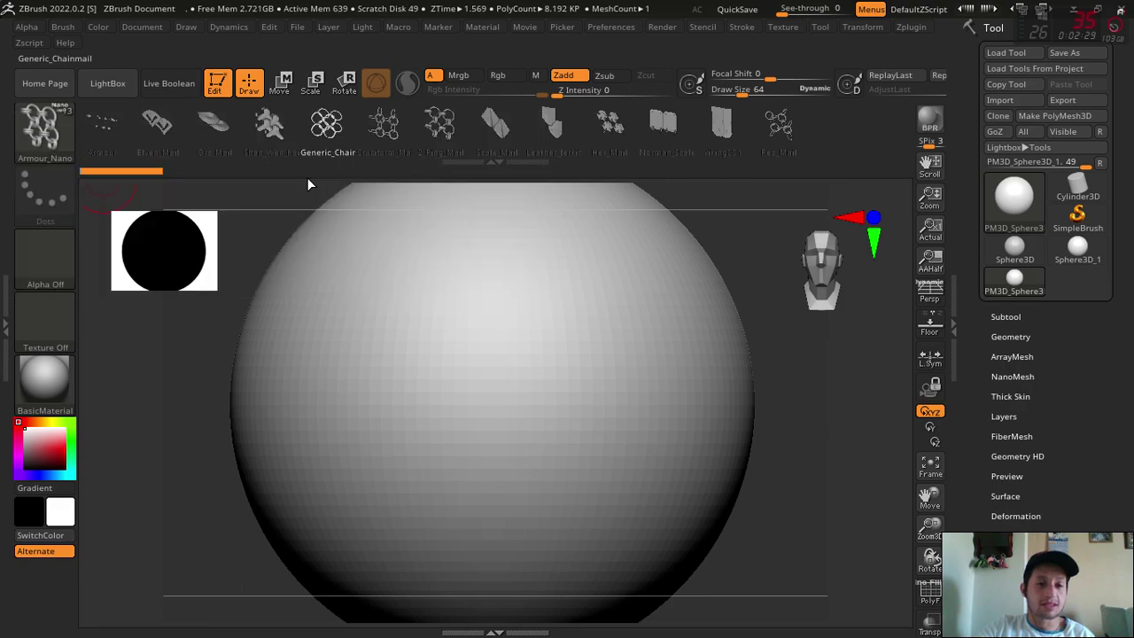
Frame the whole sphere with PolyF wireframe on and expand Tool > Geometry
left_click_drag(931, 528, 938, 535)
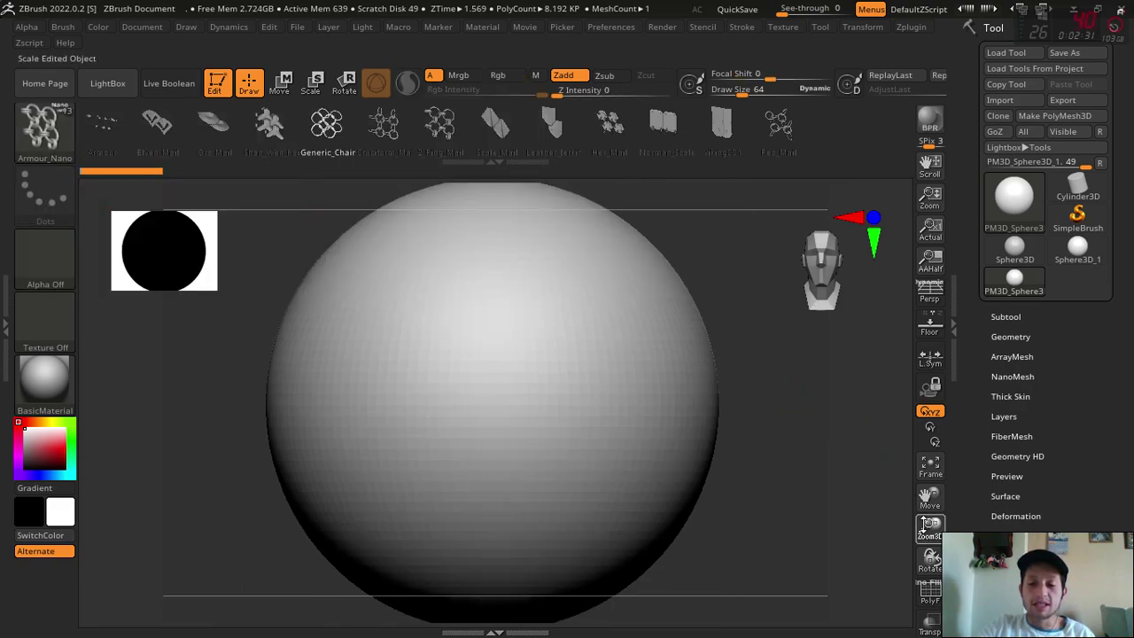
left_click(929, 592)
left_click_drag(930, 529, 947, 552)
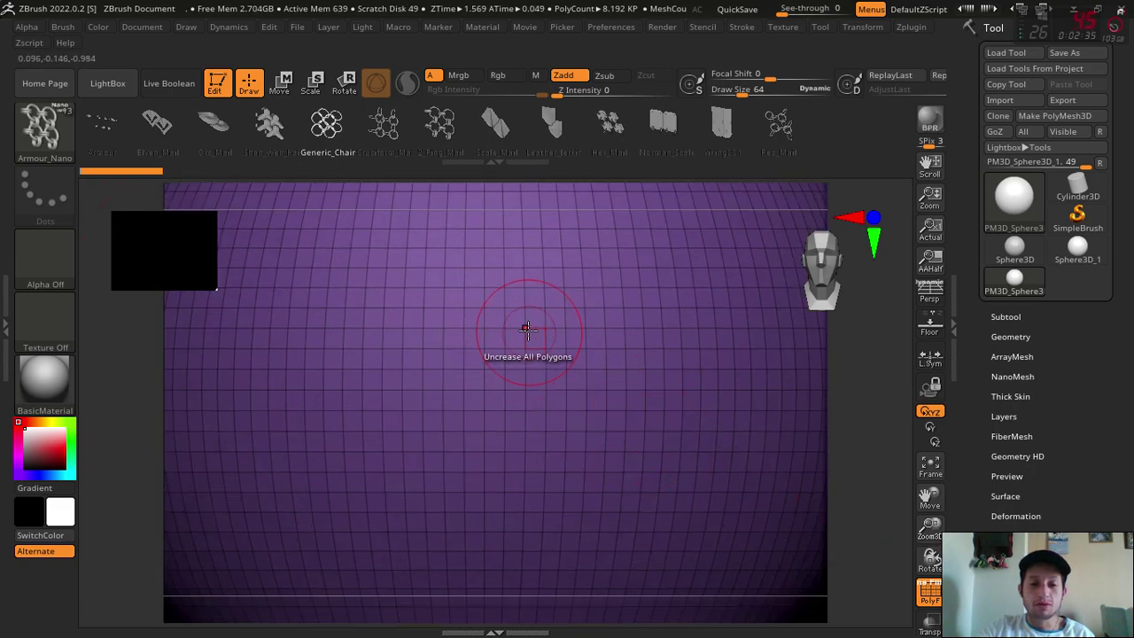
key("f")
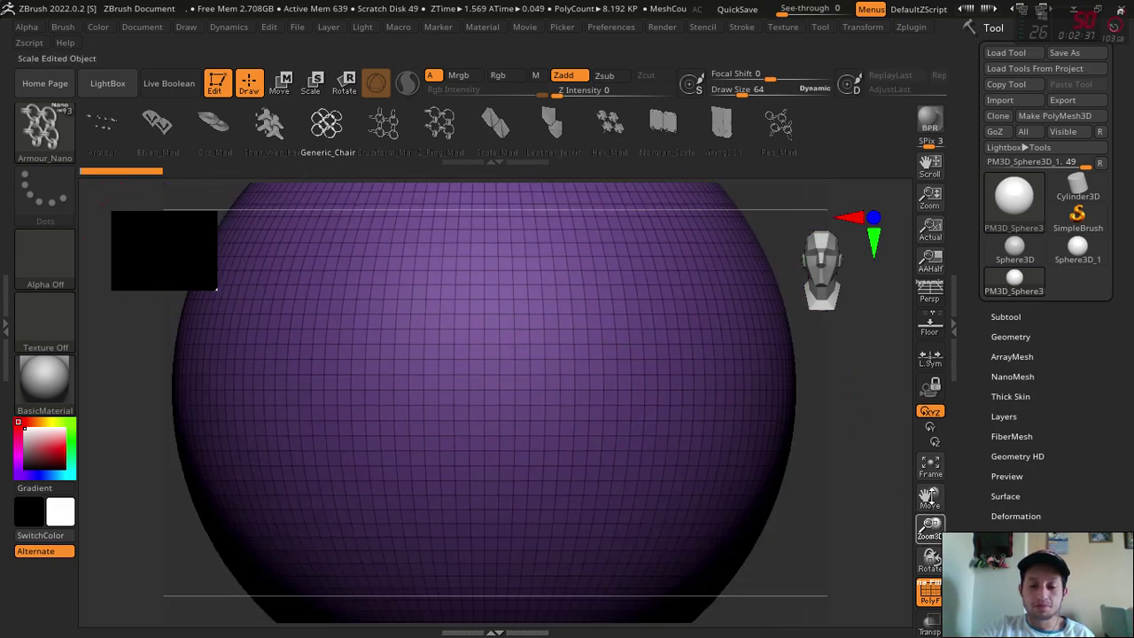
left_click(1011, 336)
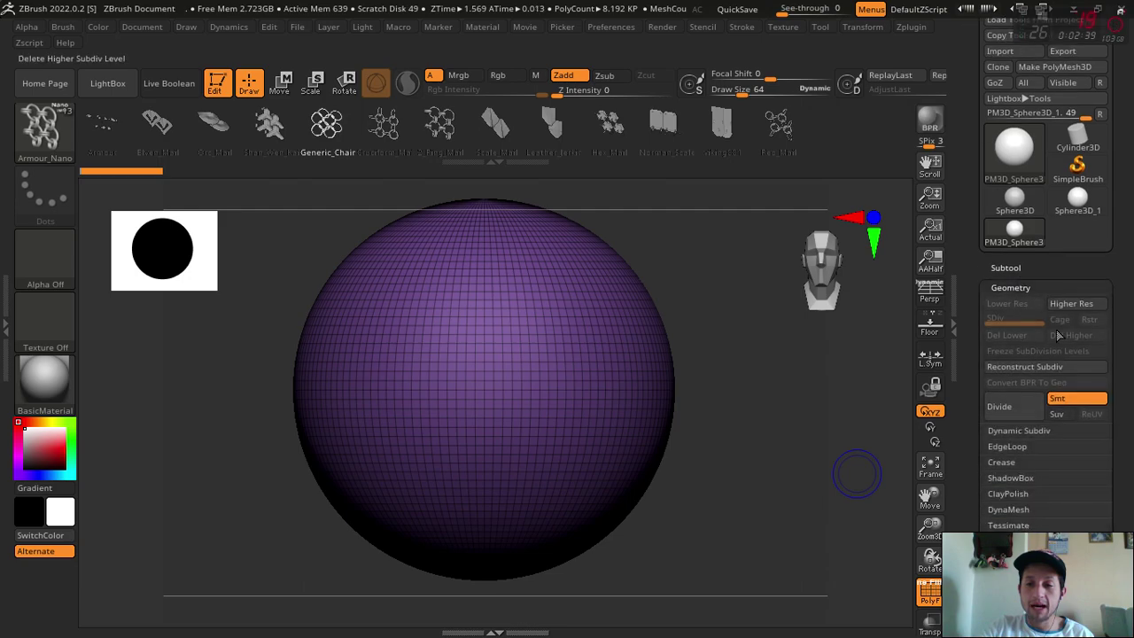
scroll(1130, 382, "down", 5)
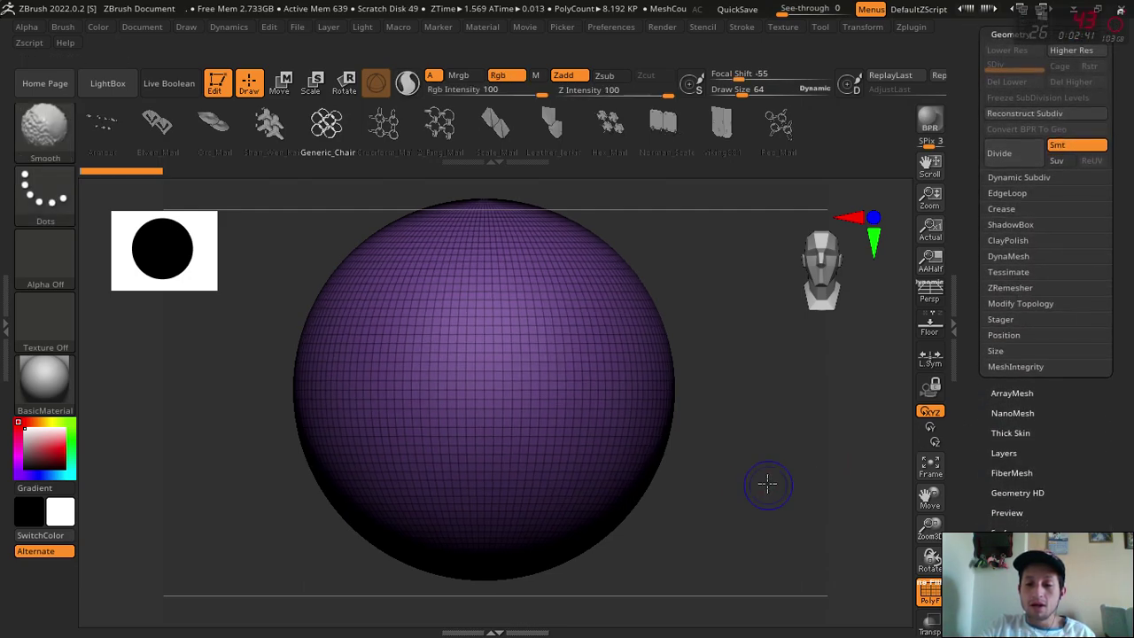
Try a ZRemesher pass at a target polygon count of about 2.1, then undo it
scroll(1090, 460, "down", 1)
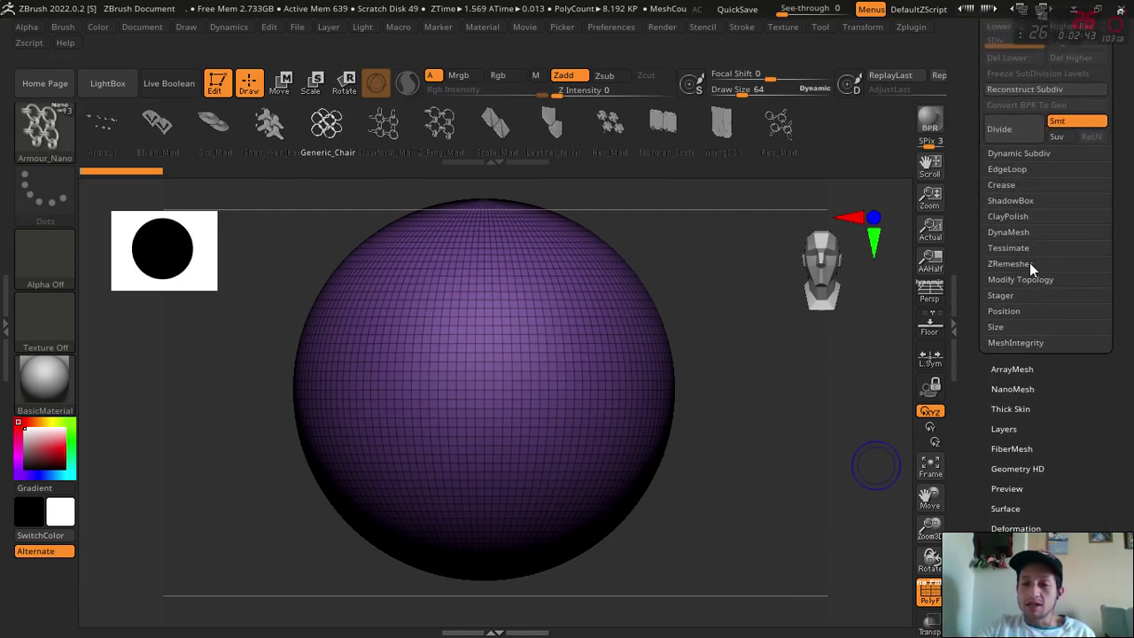
left_click(1019, 264)
left_click_drag(1010, 356, 1001, 357)
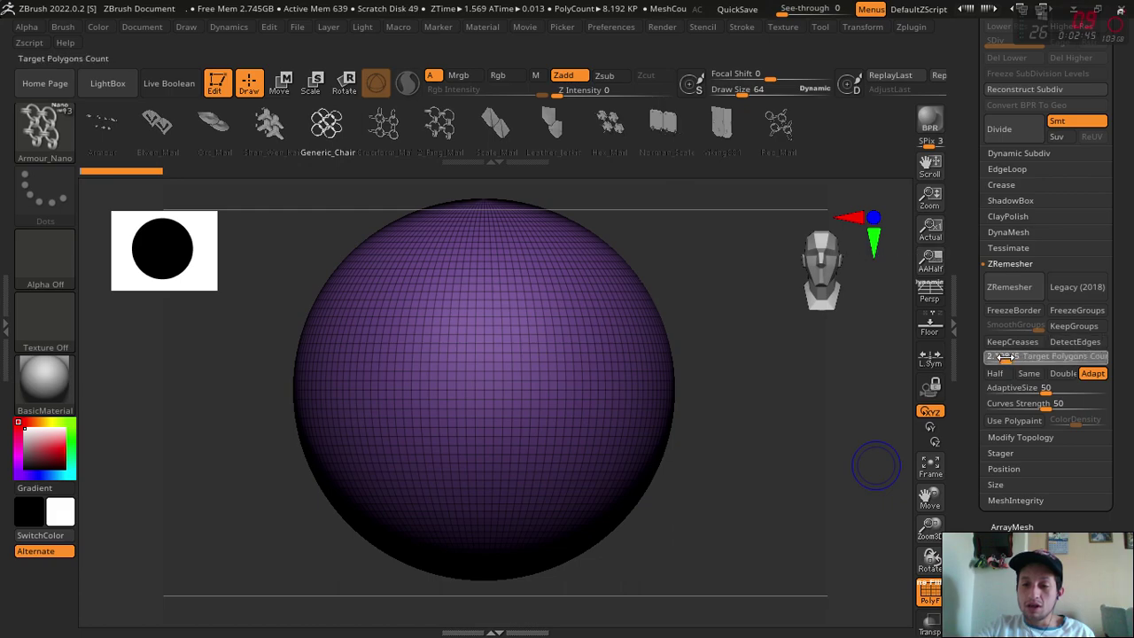
left_click(1011, 292)
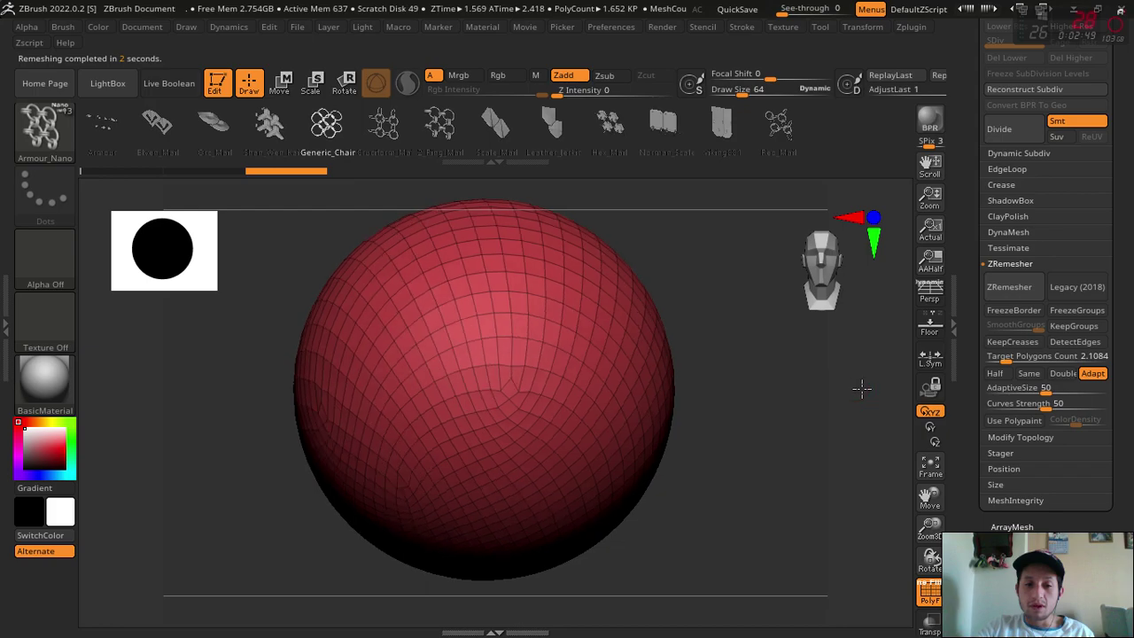
key("ctrl+z")
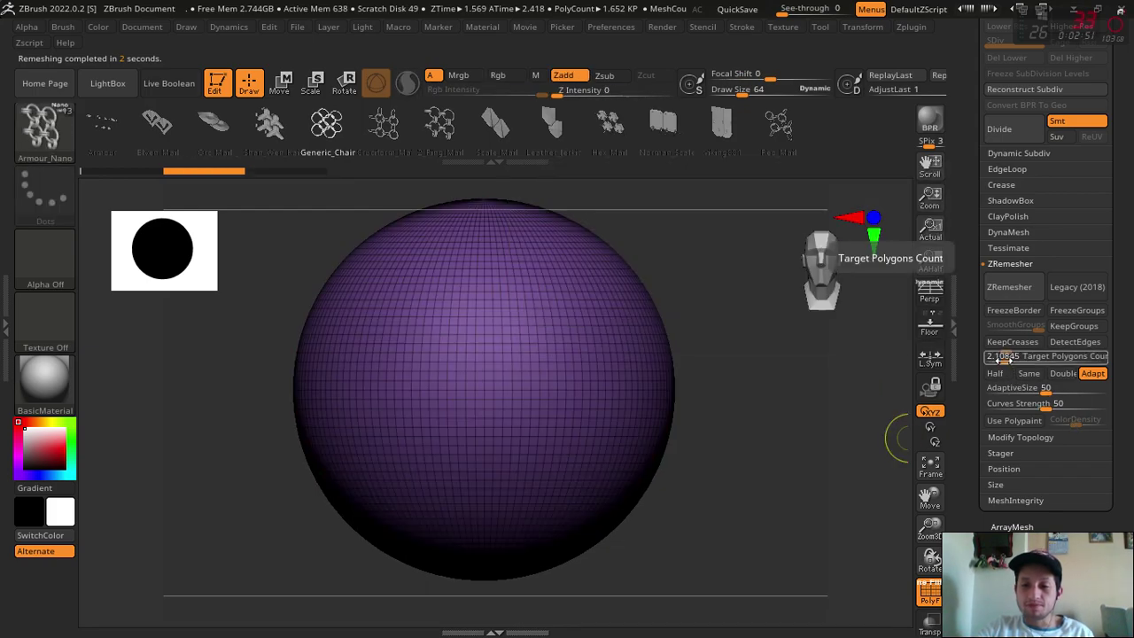
Try a ZRemesher pass at target count 1.5242, then undo it
left_click(1003, 357)
type("1.5242")
key("Return")
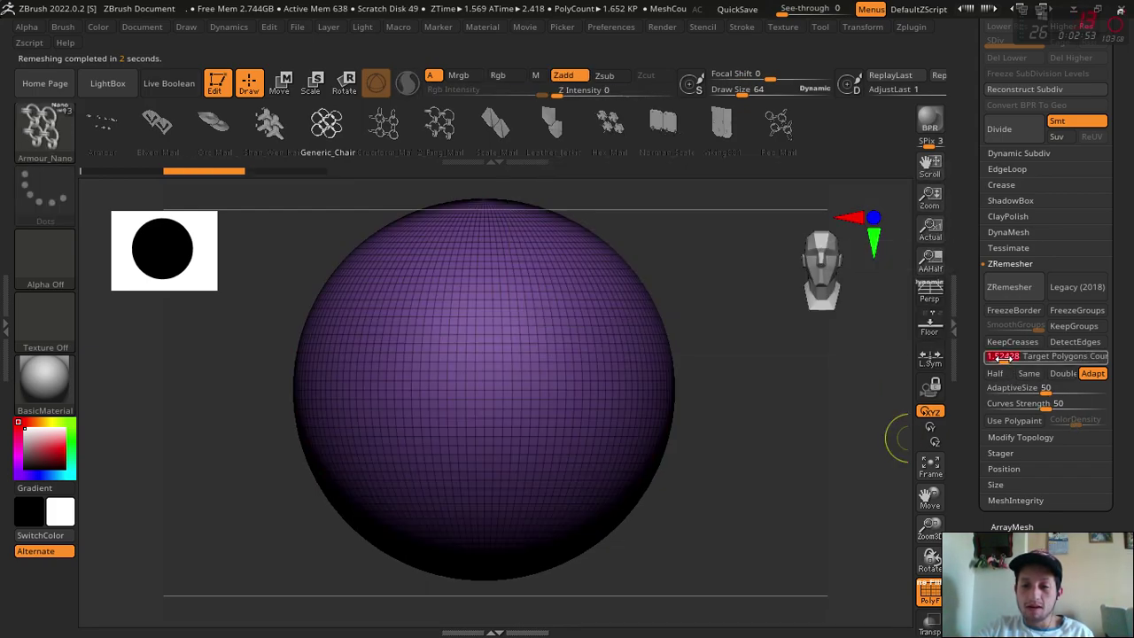
left_click(1003, 295)
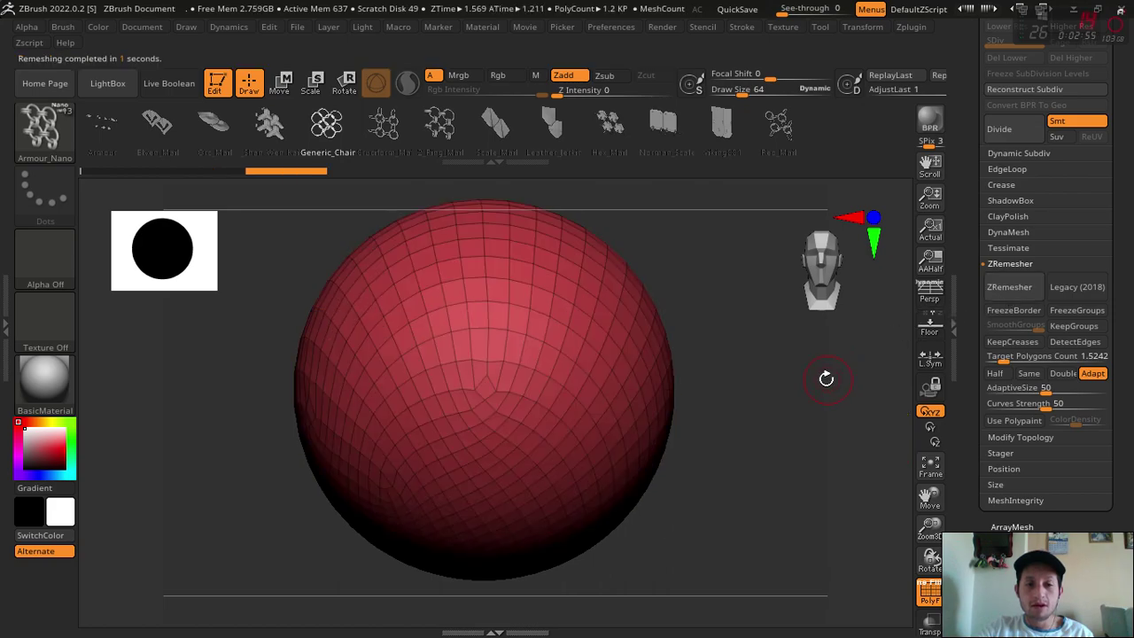
key("ctrl+z")
Try a ZRemesher pass at a higher target count, orbit to check it, then undo
left_click(1001, 357)
left_click_drag(999, 358, 1011, 357)
left_click(1015, 286)
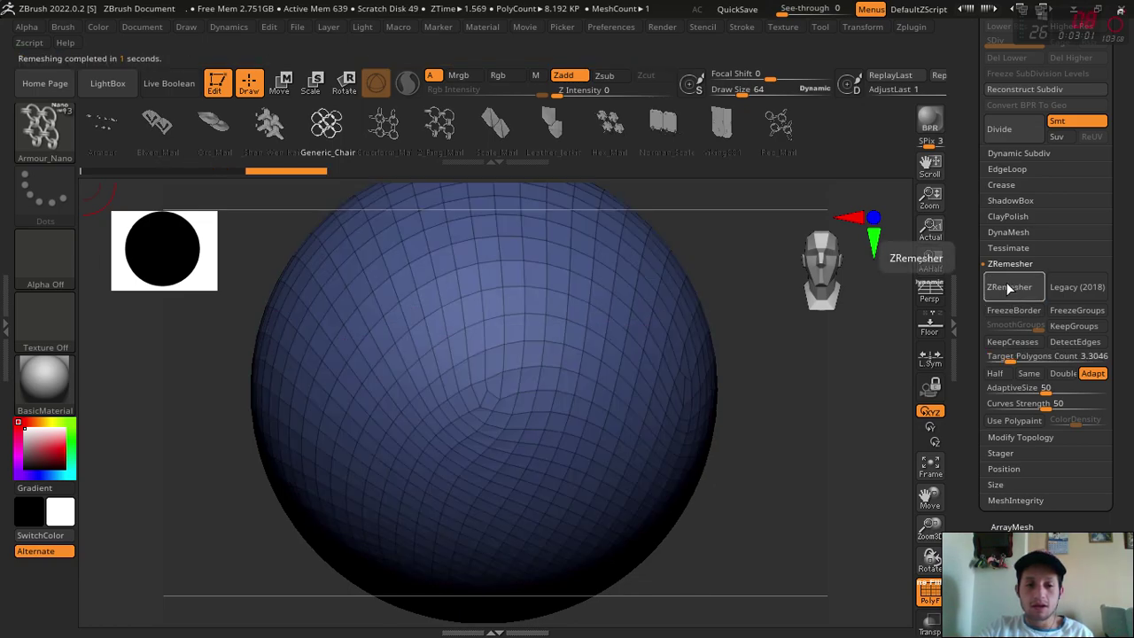
left_click_drag(824, 443, 836, 471)
key("ctrl+z")
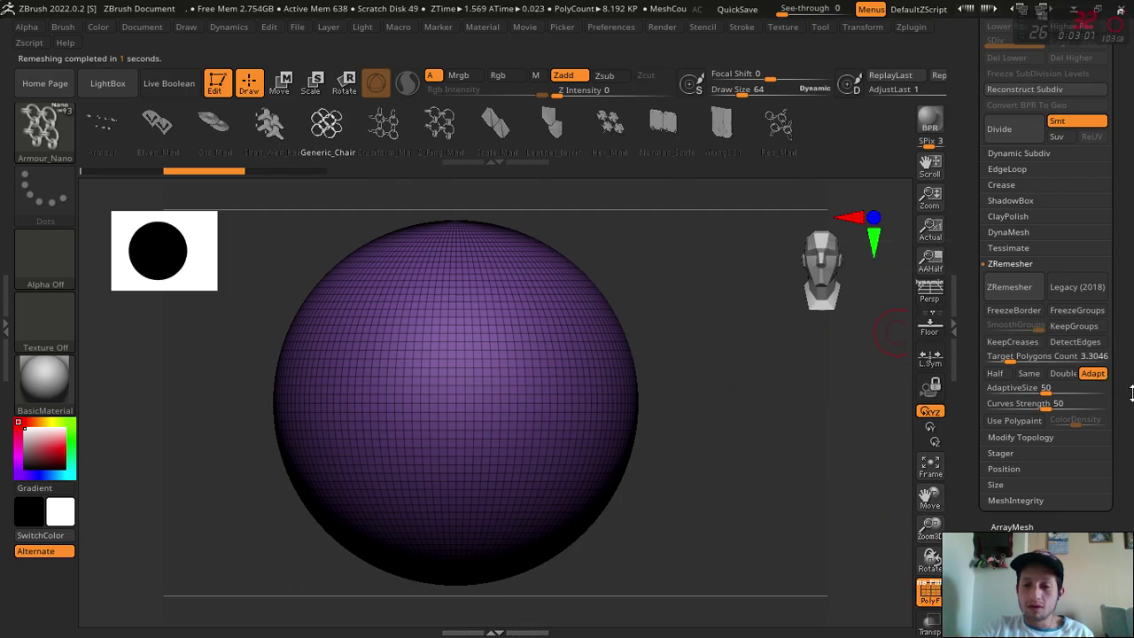
Remesh the sphere at Target Polygons Count 2.3254 and orbit to inspect the quads
left_click(1004, 356)
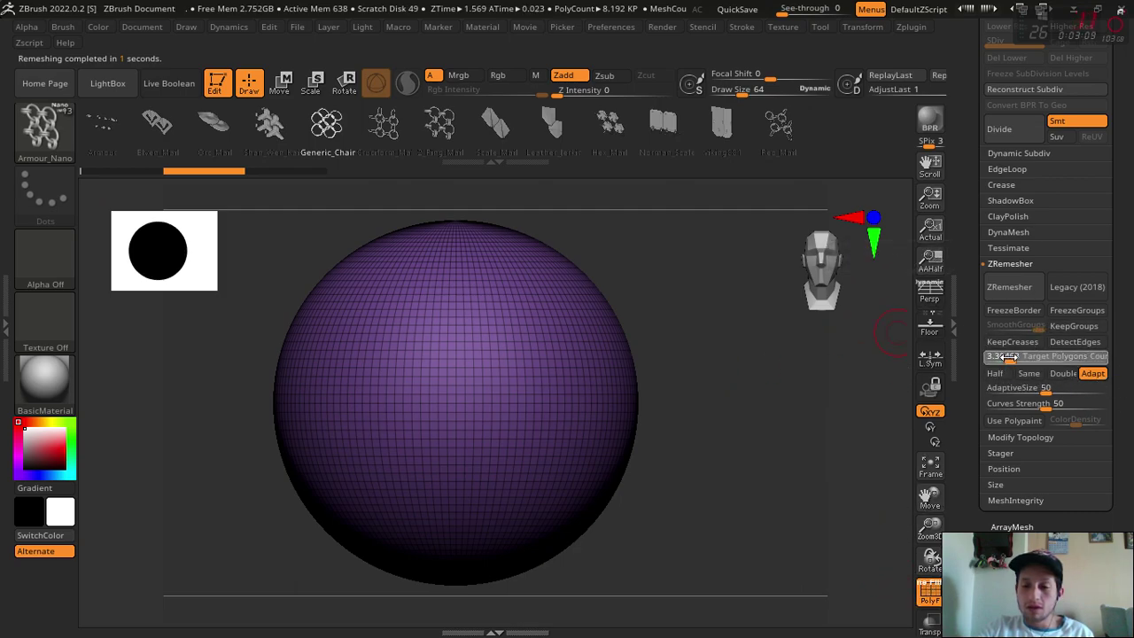
type("2.5")
key("Return")
left_click(1011, 285)
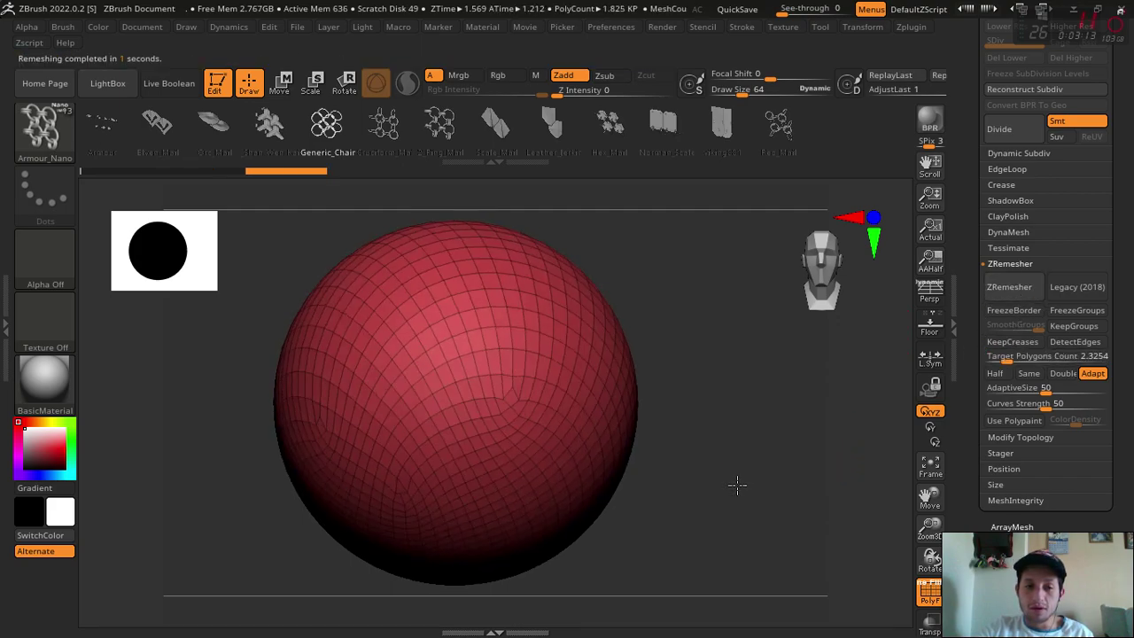
left_click_drag(790, 487, 786, 479)
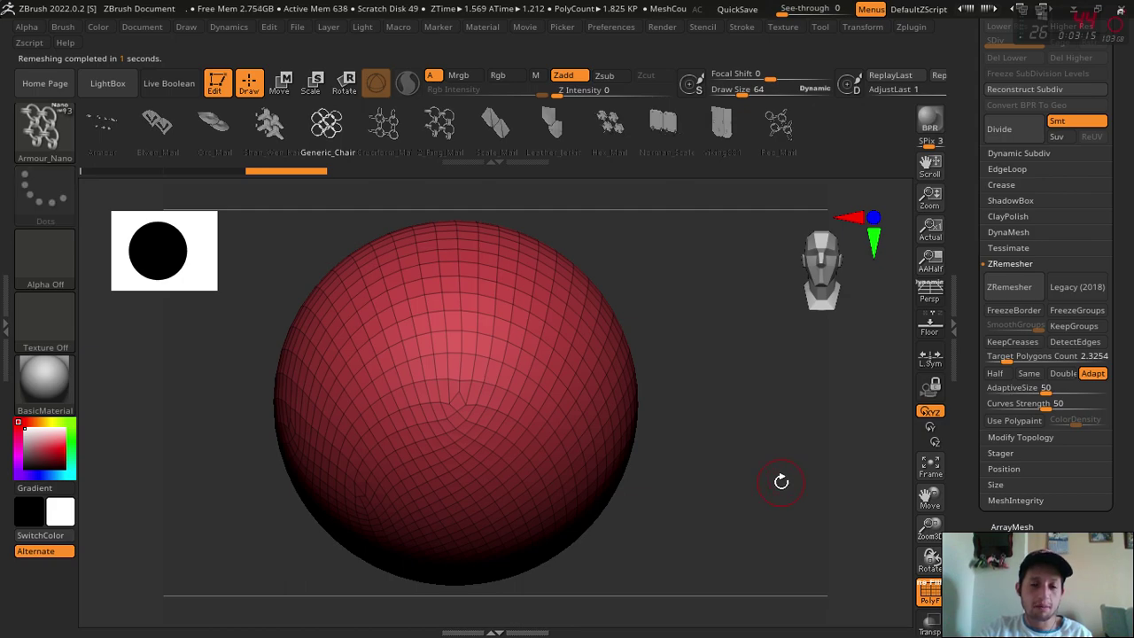
left_click_drag(921, 524, 925, 549)
mouse_move(727, 532)
left_mouse_down()
mouse_move(718, 509)
mouse_move(736, 488)
mouse_move(675, 514)
left_mouse_up()
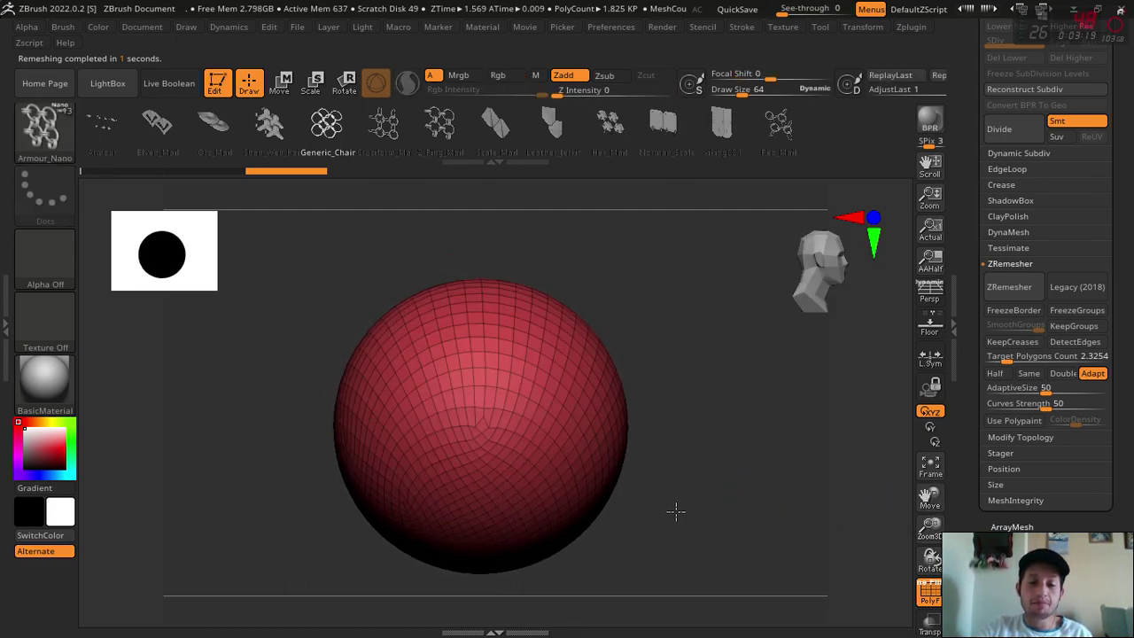
Revert the remesh to the dense 8.192 KP grid and zoom in close on it
left_click_drag(929, 527, 808, 511)
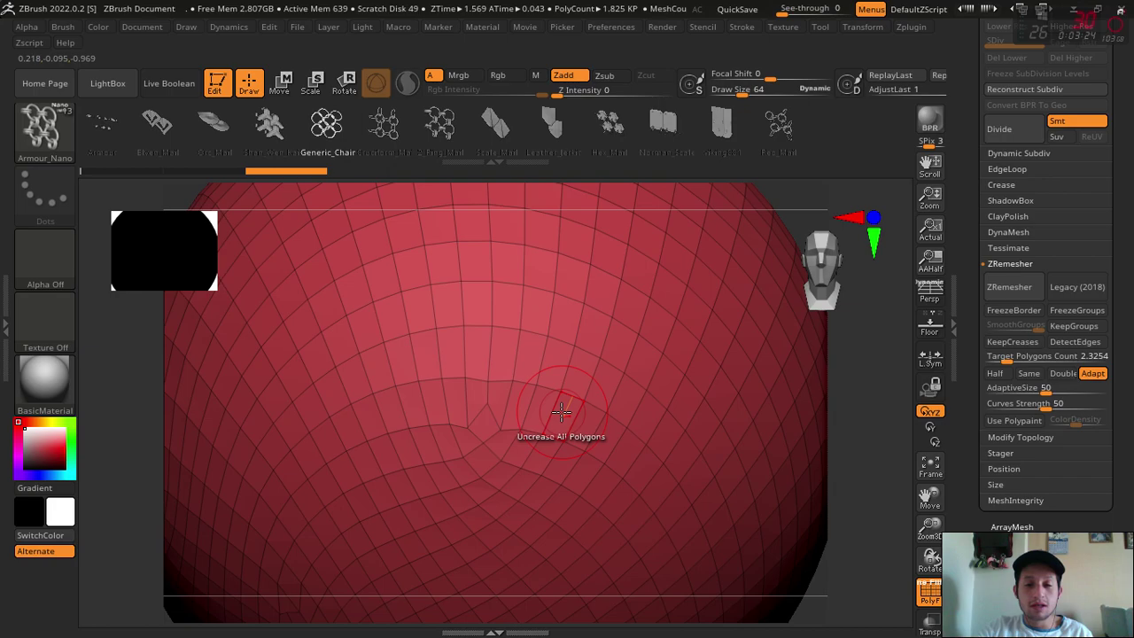
key("ctrl+z")
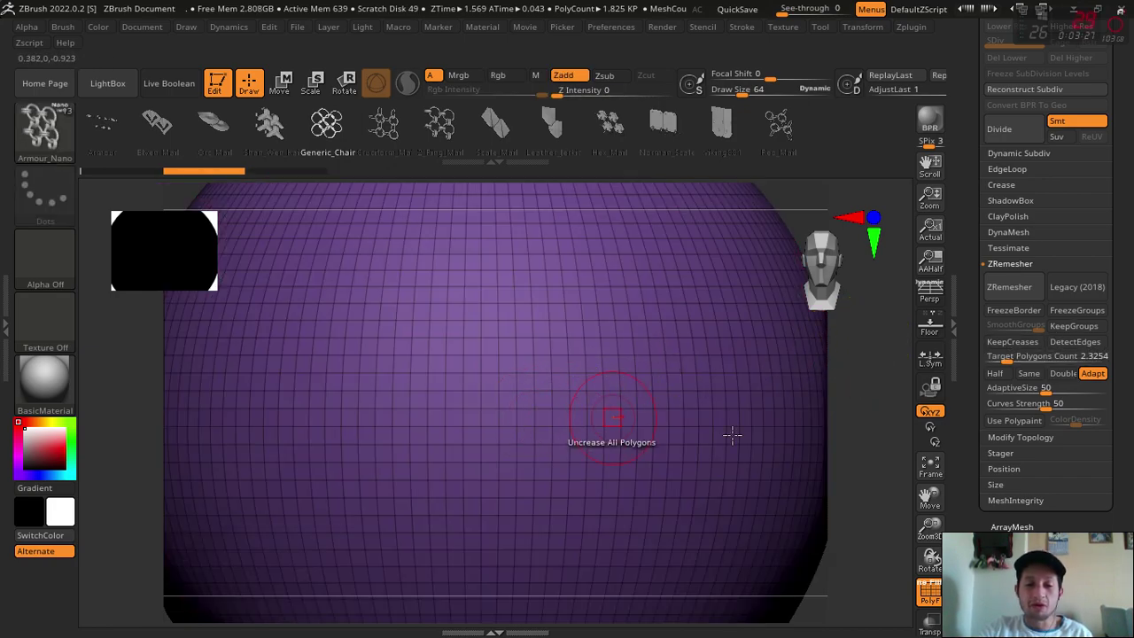
left_click_drag(918, 532, 581, 414)
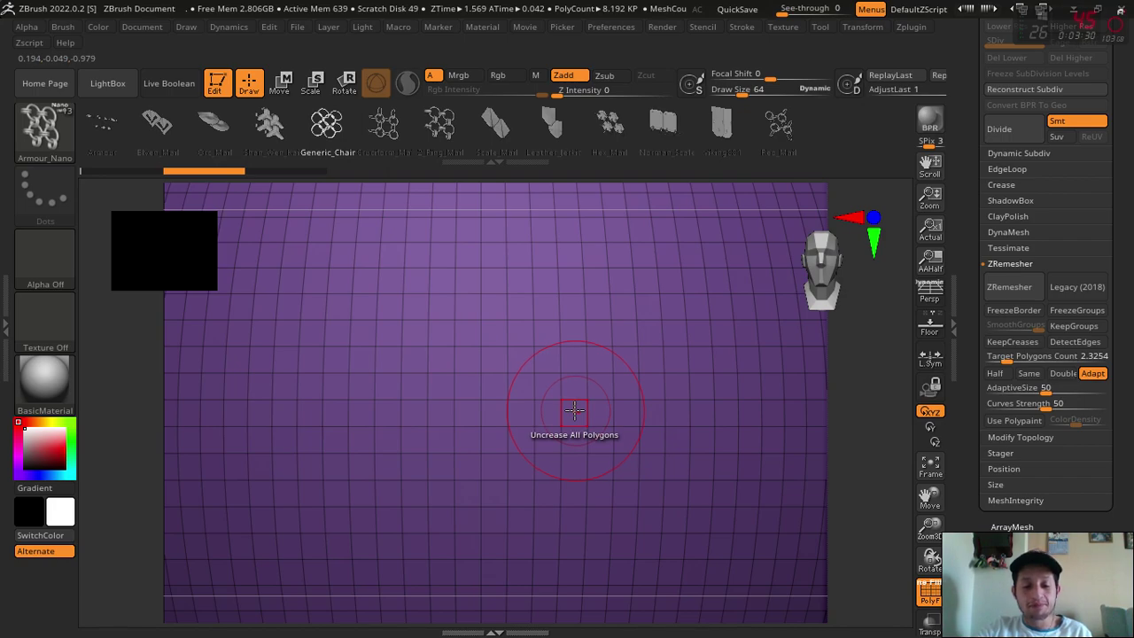
Set ZModeler to Insert NanoMesh on A Single Poly and test-place chain rings, undoing each
key("space")
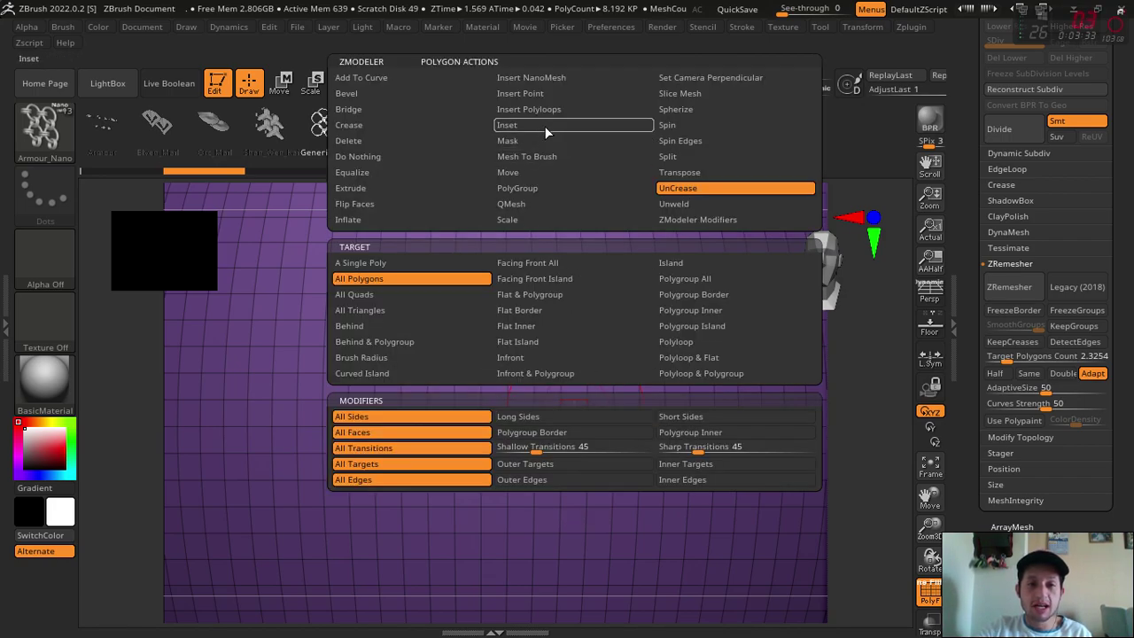
left_click(543, 78)
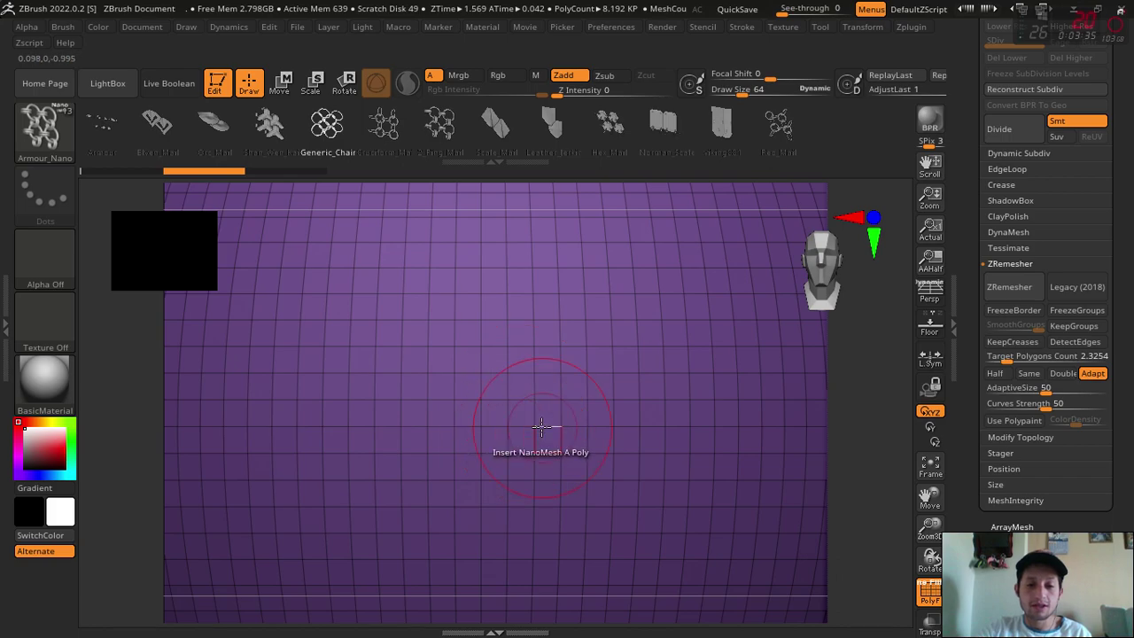
left_click(574, 412)
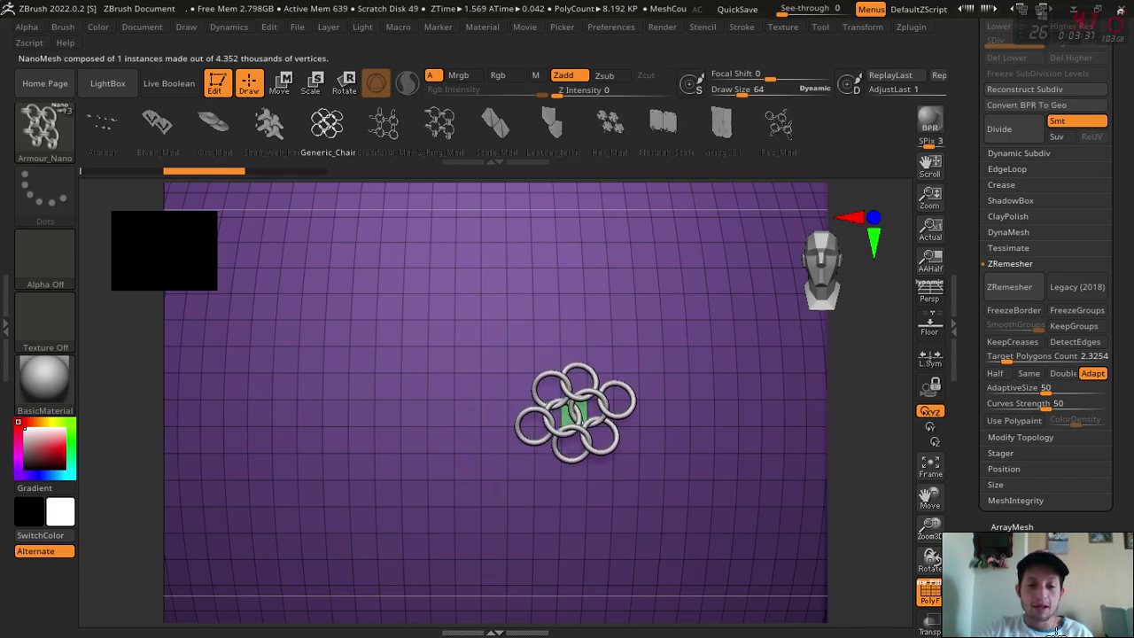
key("ctrl+z")
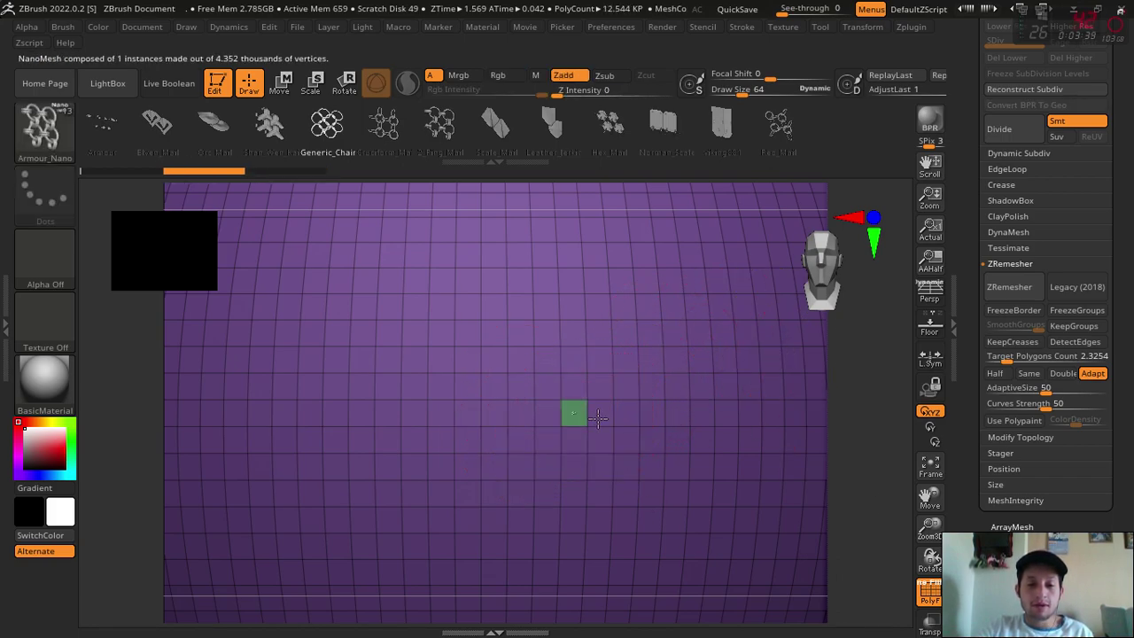
left_click_drag(574, 413, 567, 420)
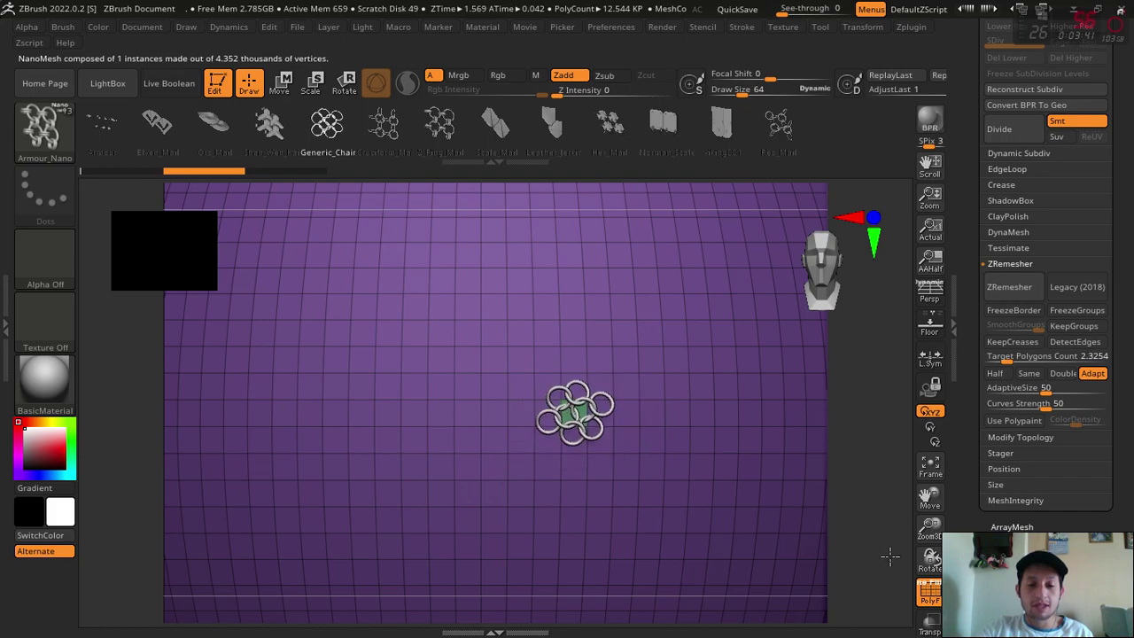
key("ctrl+z")
left_click_drag(927, 524, 924, 498)
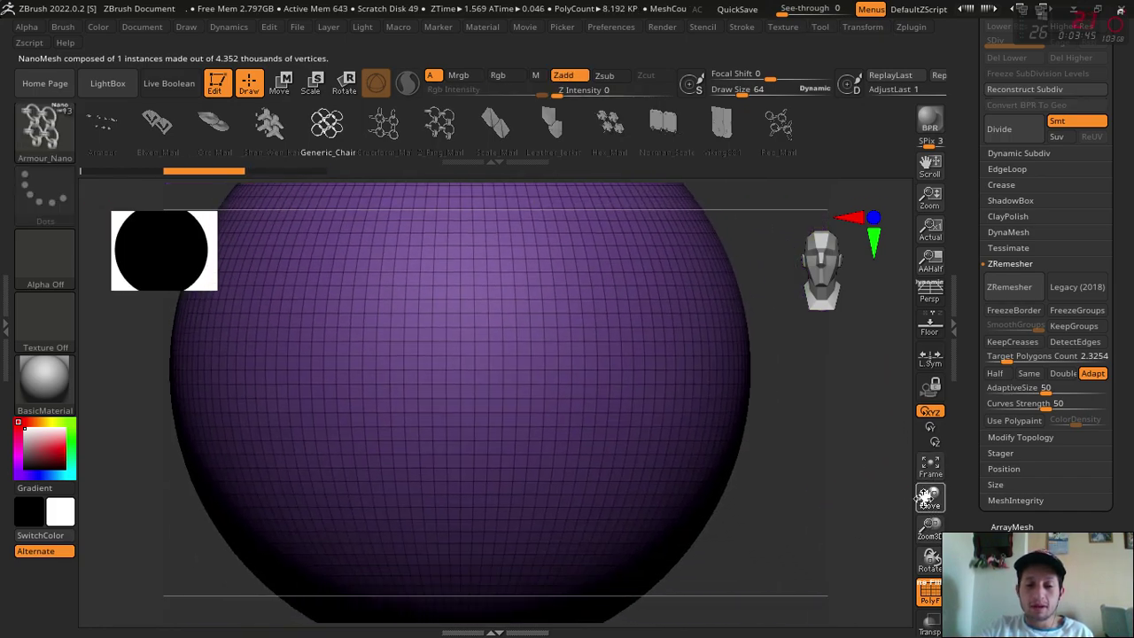
Set the Insert NanoMesh target to Polygroup All and fill the sphere with chain rings
key("space")
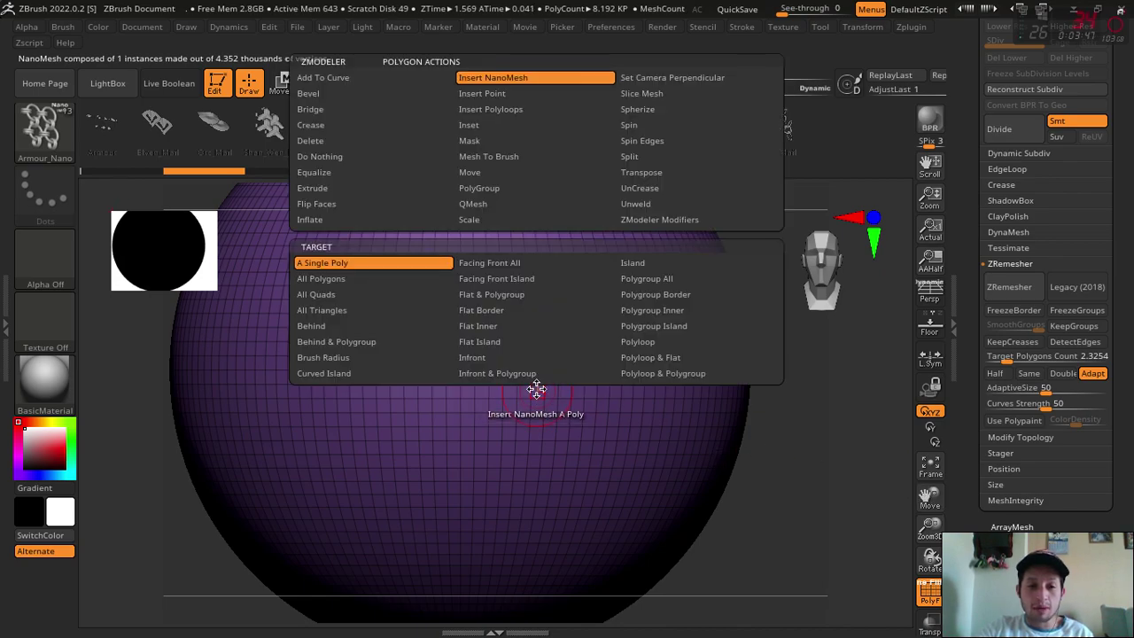
left_click(667, 282)
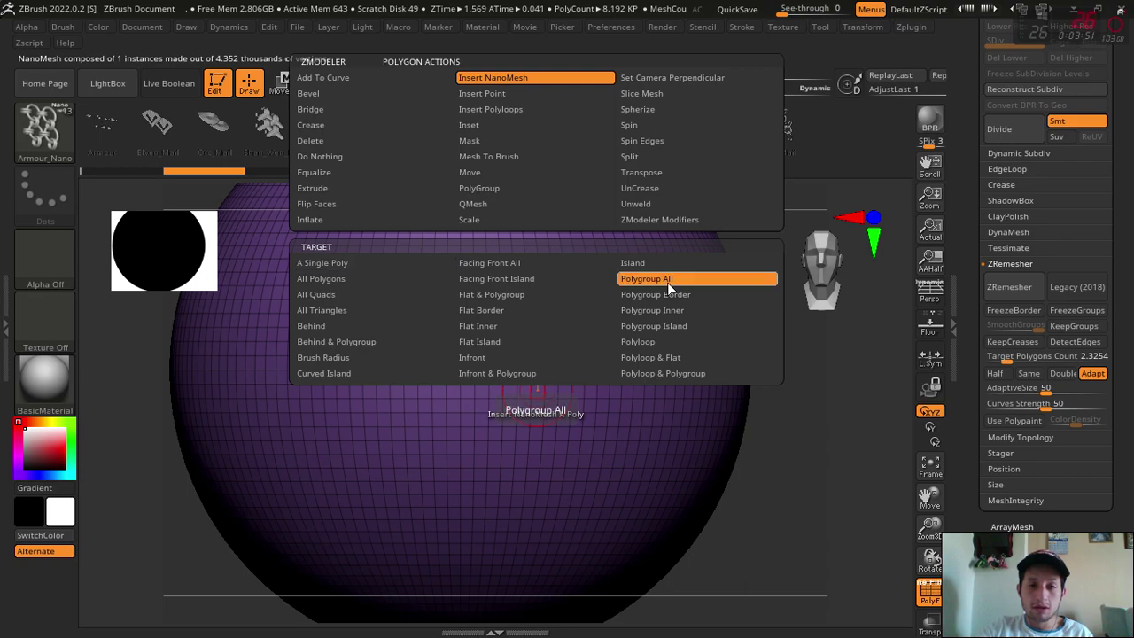
left_click_drag(925, 518, 644, 405)
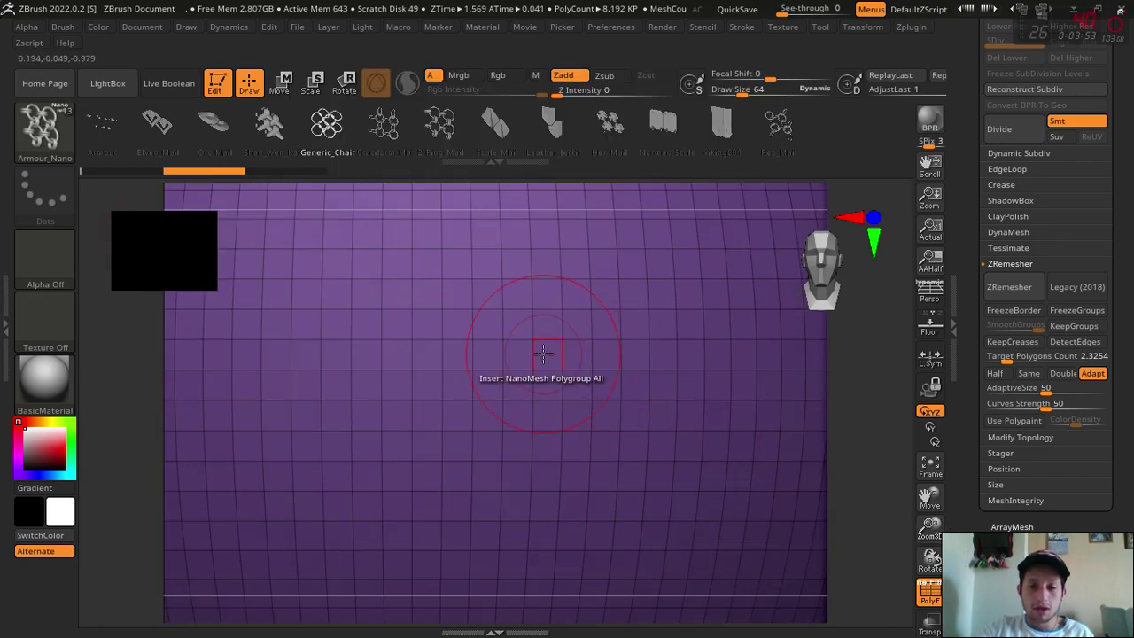
left_click(543, 355)
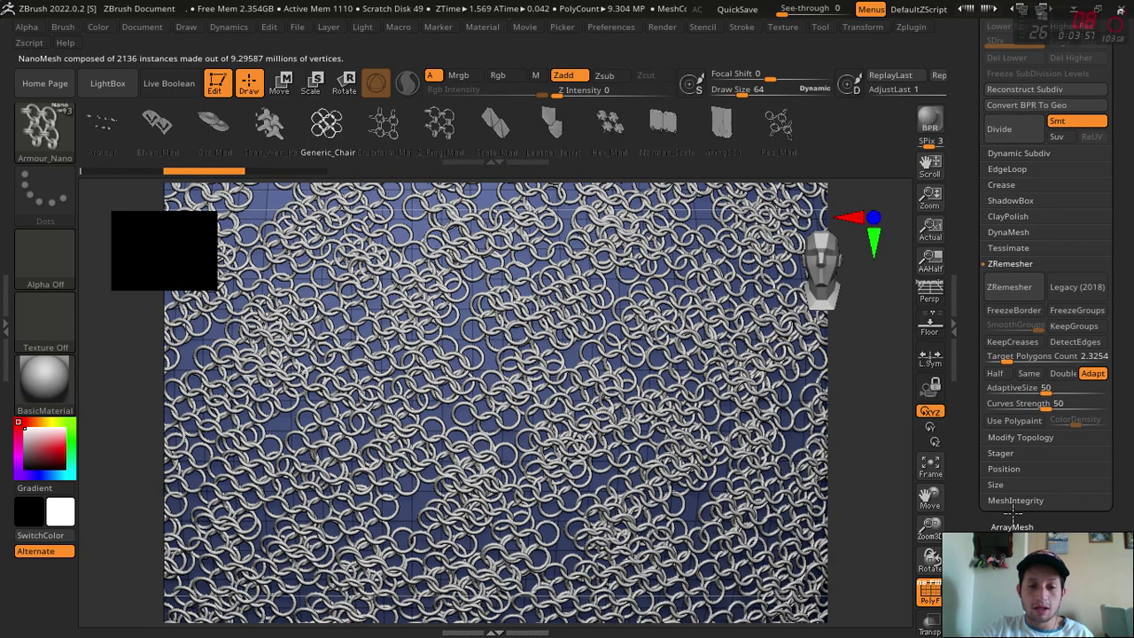
Orbit and zoom around the sphere to inspect the 2136 chainmail ring instances
left_click_drag(938, 534, 890, 321)
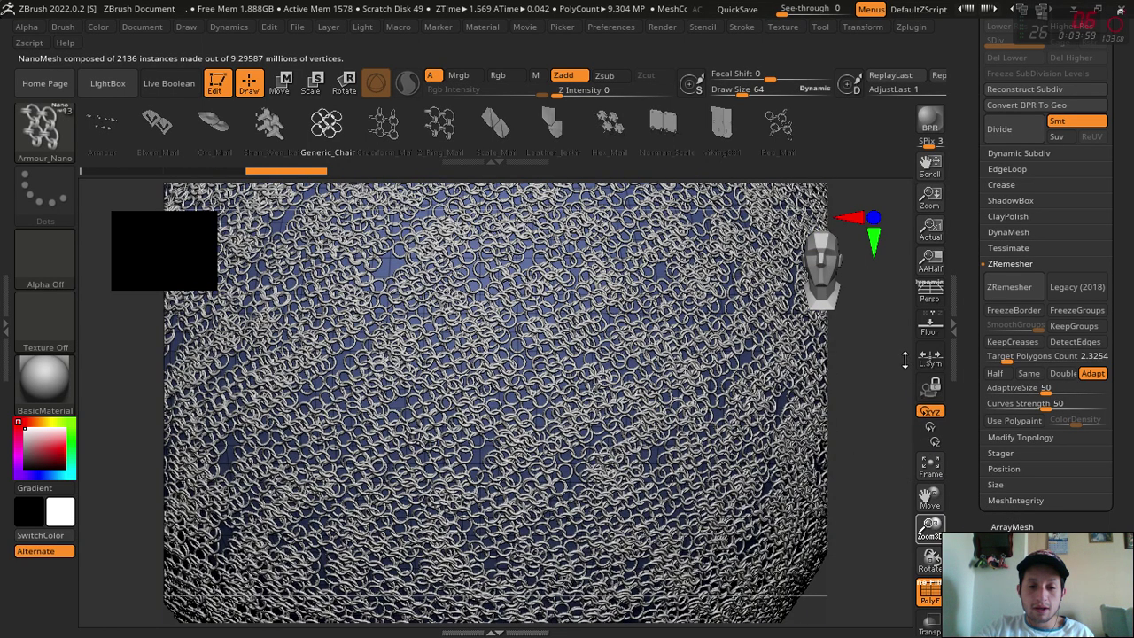
left_click_drag(778, 470, 838, 470)
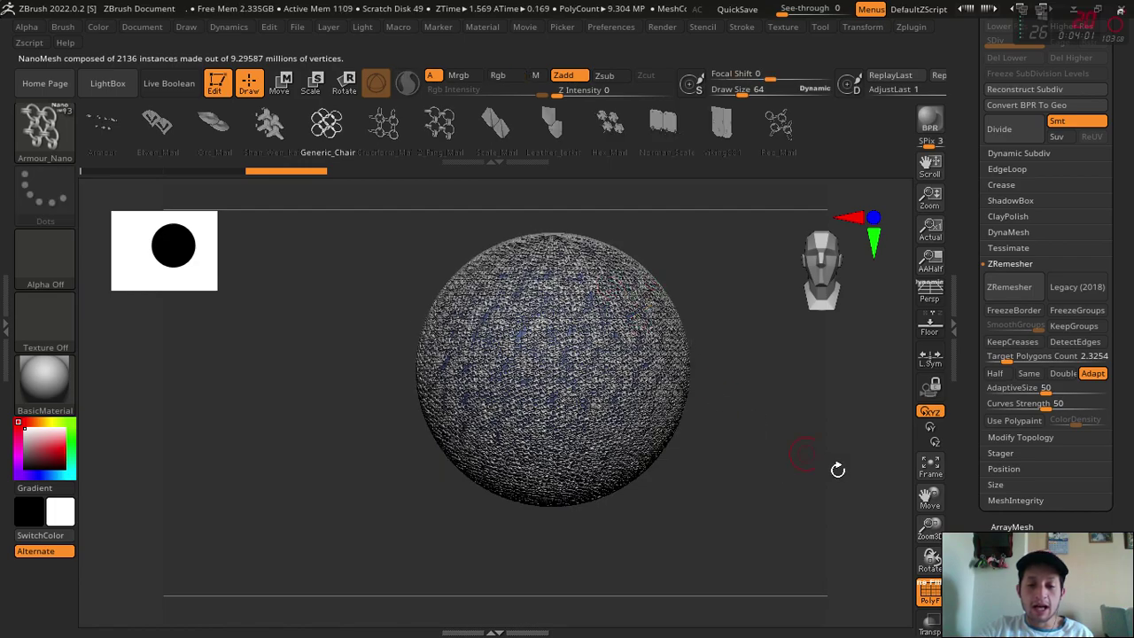
left_click_drag(928, 523, 585, 332)
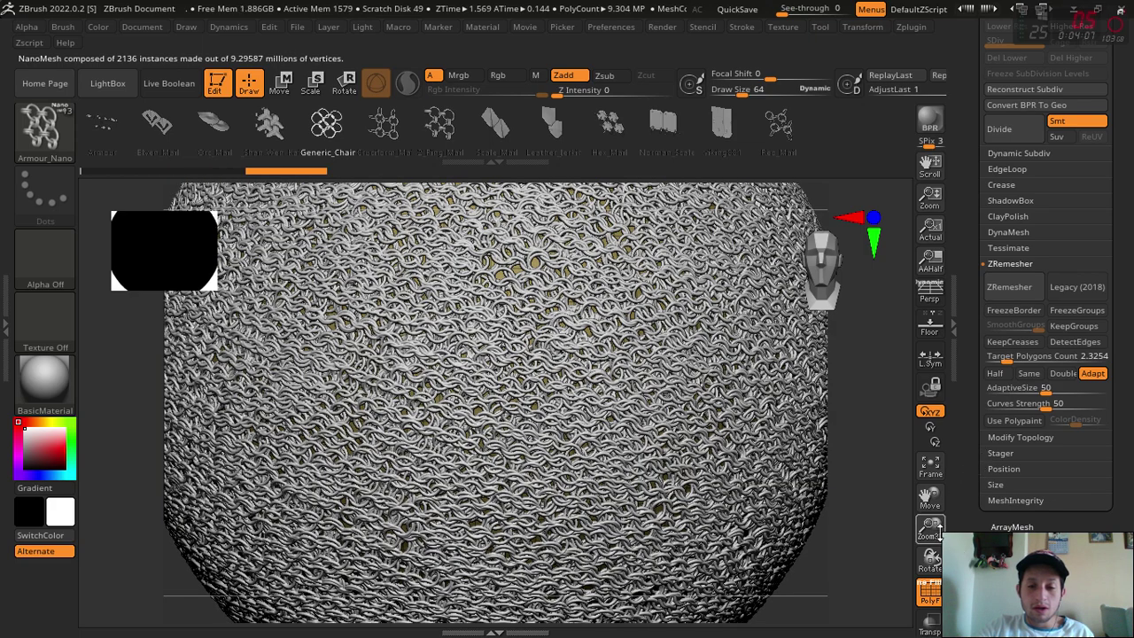
left_click_drag(939, 534, 941, 612)
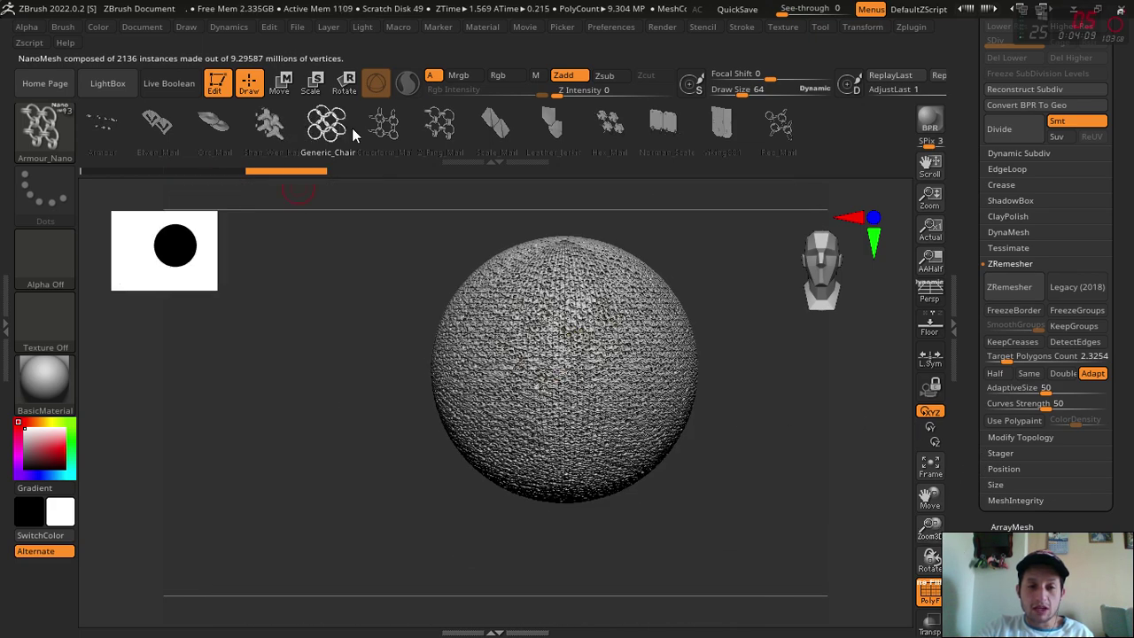
left_click_drag(714, 388, 829, 481)
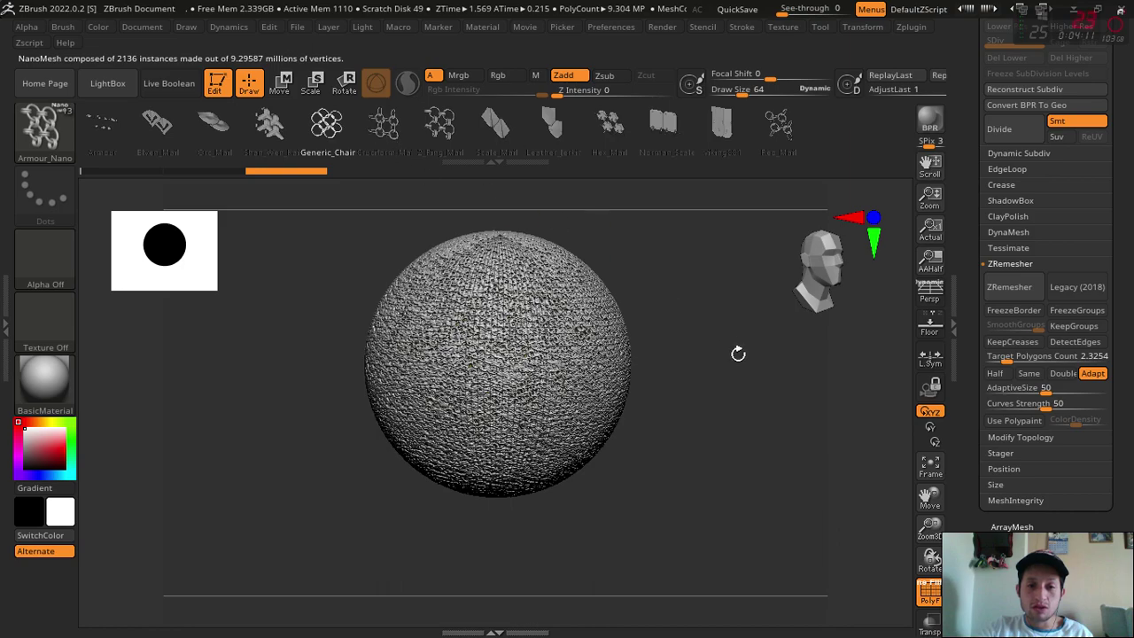
left_click_drag(728, 332, 743, 444)
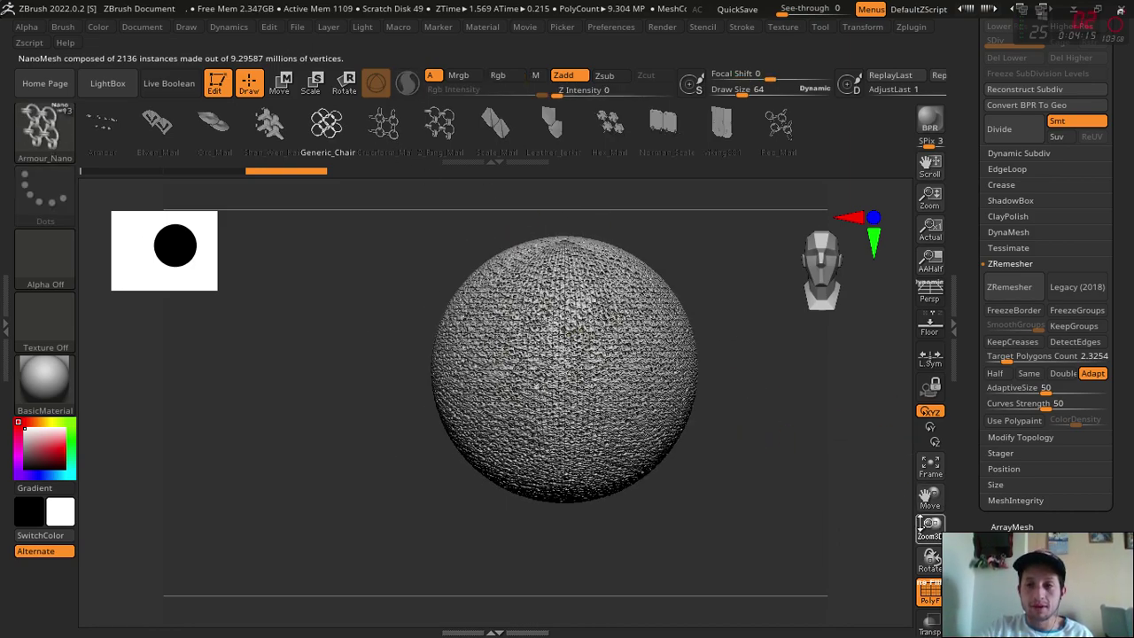
left_click_drag(921, 523, 776, 554)
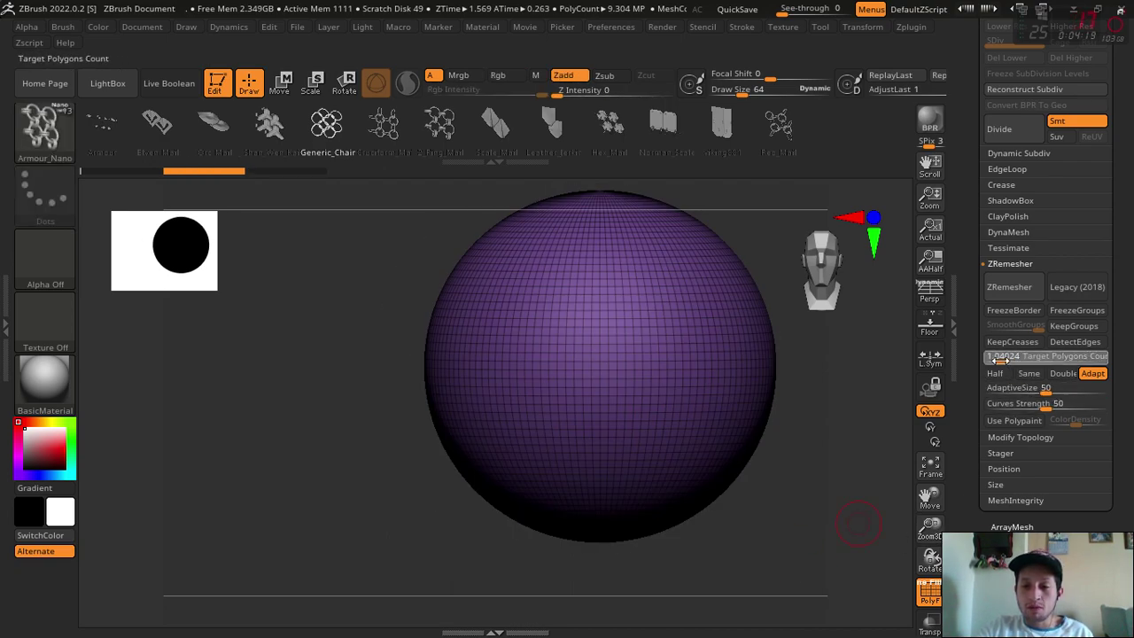
Run ZRemesher at about 1.04 target polygons so the sphere carries 819 larger chain-mail rings
left_click(1007, 297)
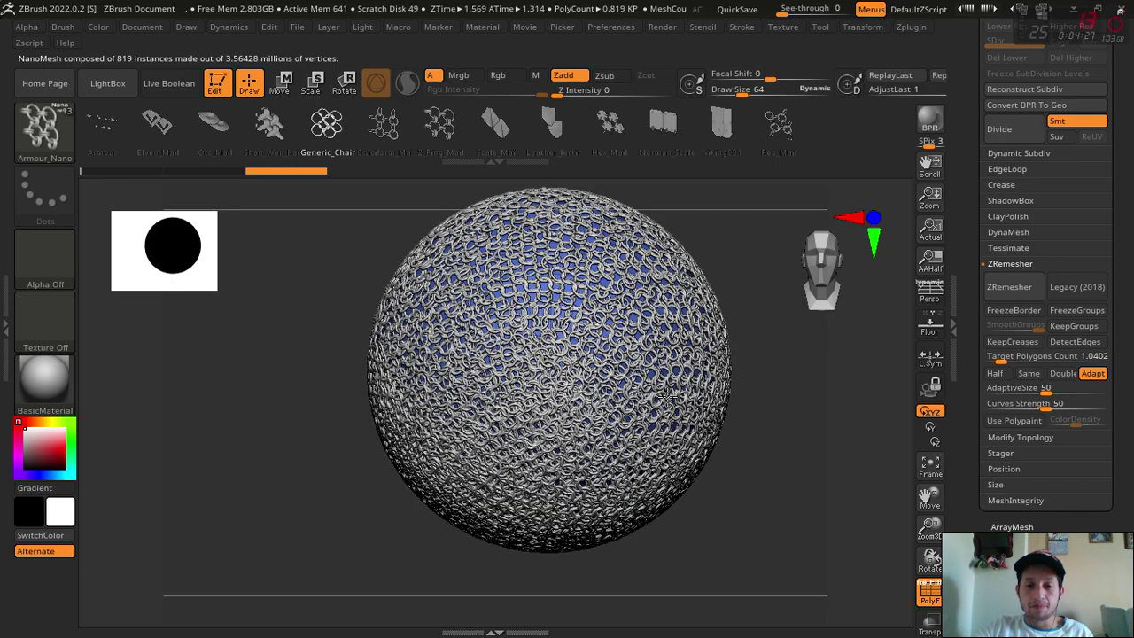
left_click_drag(795, 509, 749, 504)
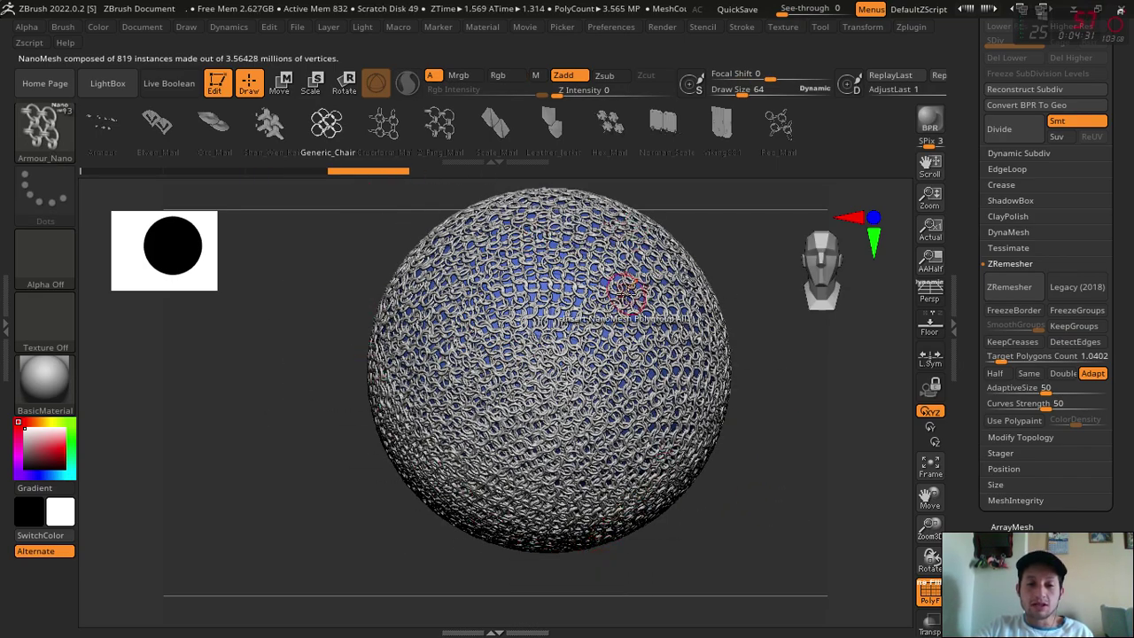
mouse_move(744, 513)
left_mouse_down()
mouse_move(904, 539)
mouse_move(945, 560)
left_mouse_up()
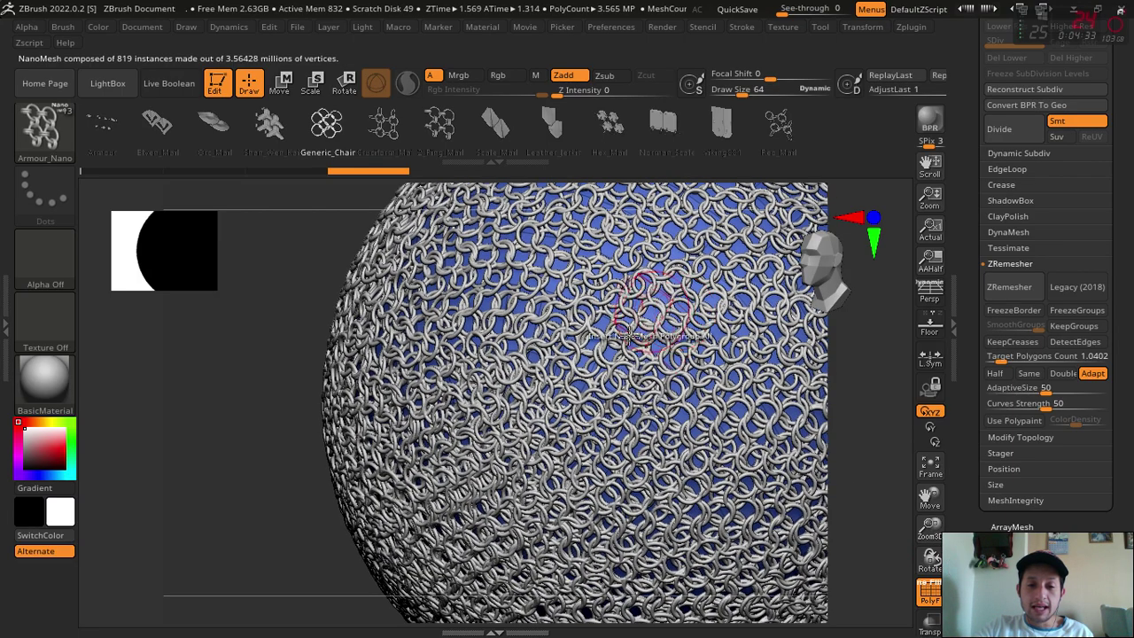
left_click_drag(236, 473, 265, 474)
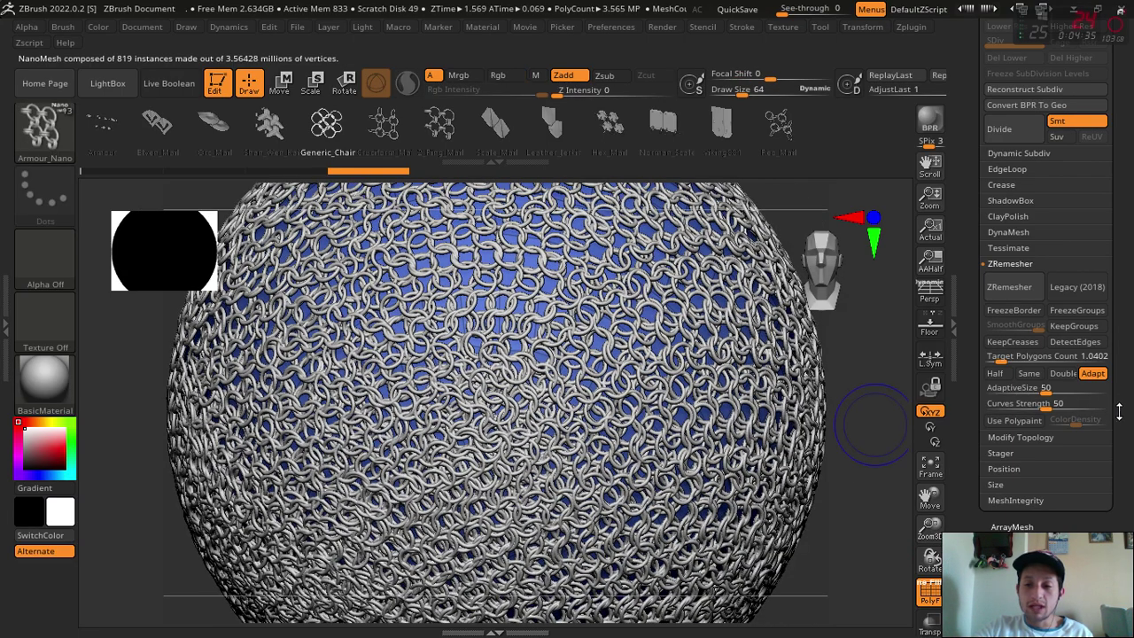
Scroll the Tool palette down to the NanoMesh settings
scroll(1094, 348, "down", 5)
scroll(1094, 348, "down", 5)
scroll(1094, 348, "down", 1)
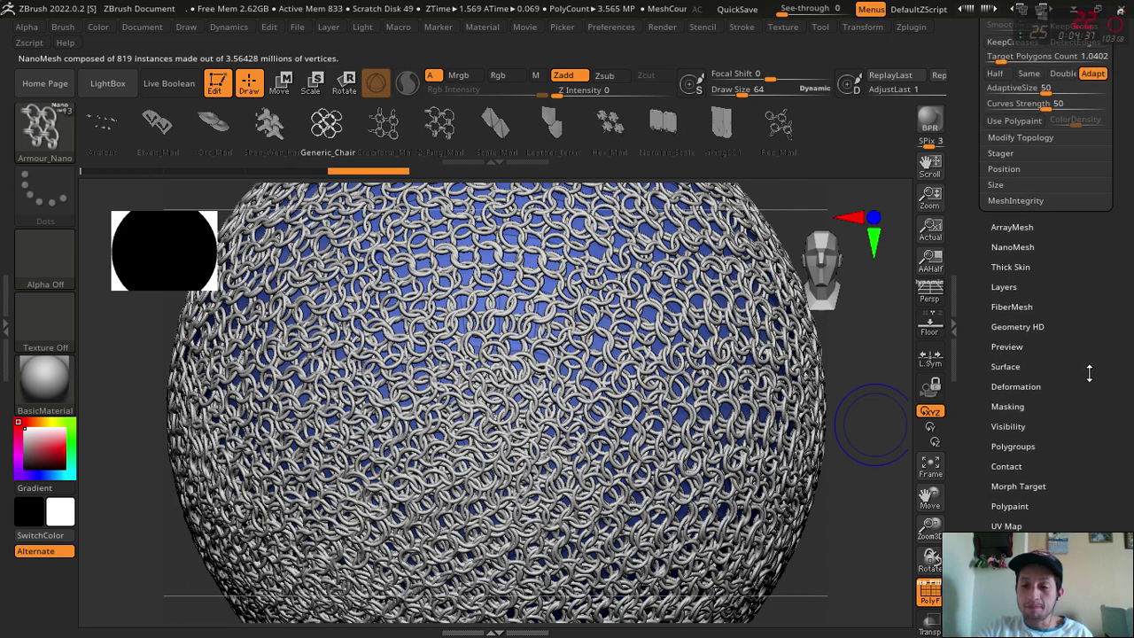
scroll(1063, 372, "down", 2)
scroll(1057, 279, "up", 2)
scroll(1056, 279, "up", 2)
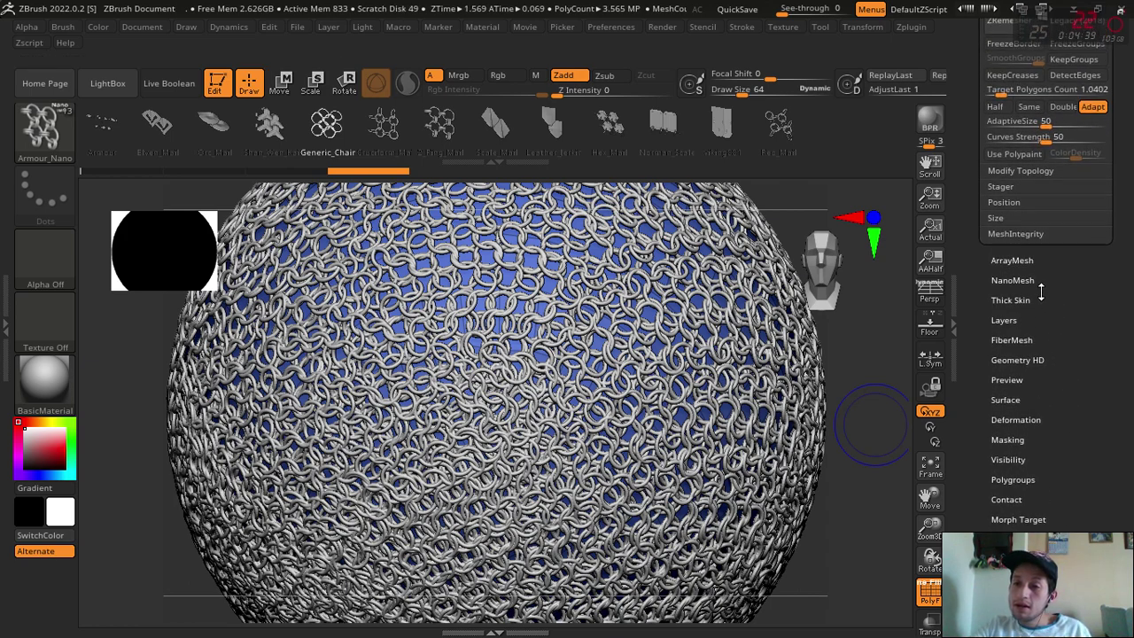
scroll(1067, 420, "down", 2)
Adjust the NanoMesh XRotation, ZRotation (-42) and Width sliders, then undo the last change
left_click(1028, 212)
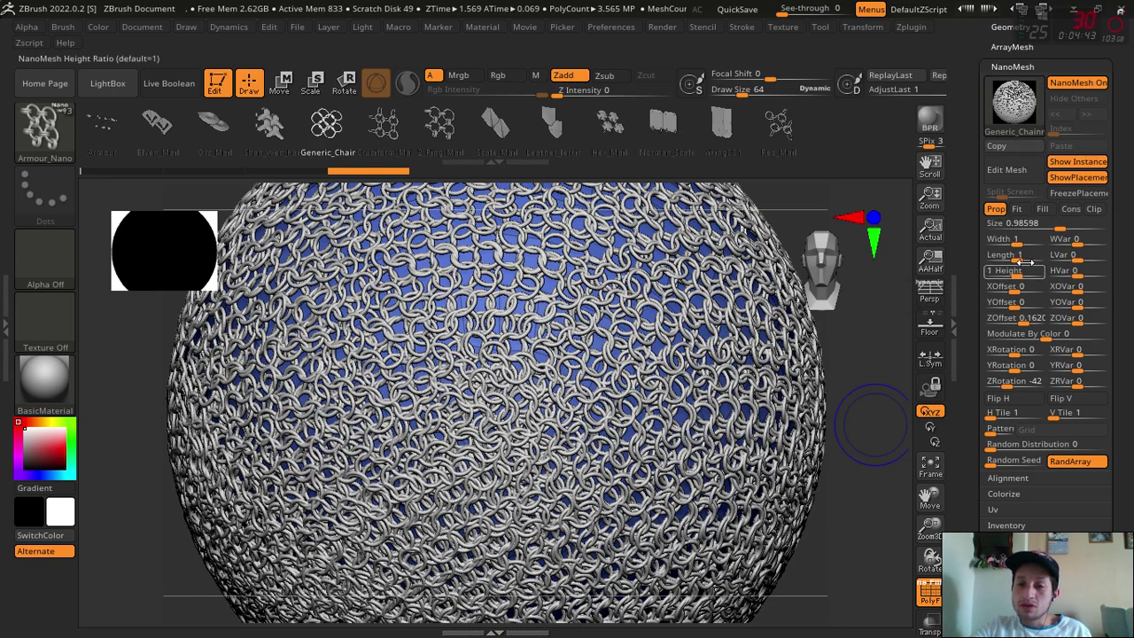
mouse_move(994, 350)
left_mouse_down()
mouse_move(1018, 354)
mouse_move(990, 351)
mouse_move(1010, 386)
mouse_move(992, 383)
left_mouse_up()
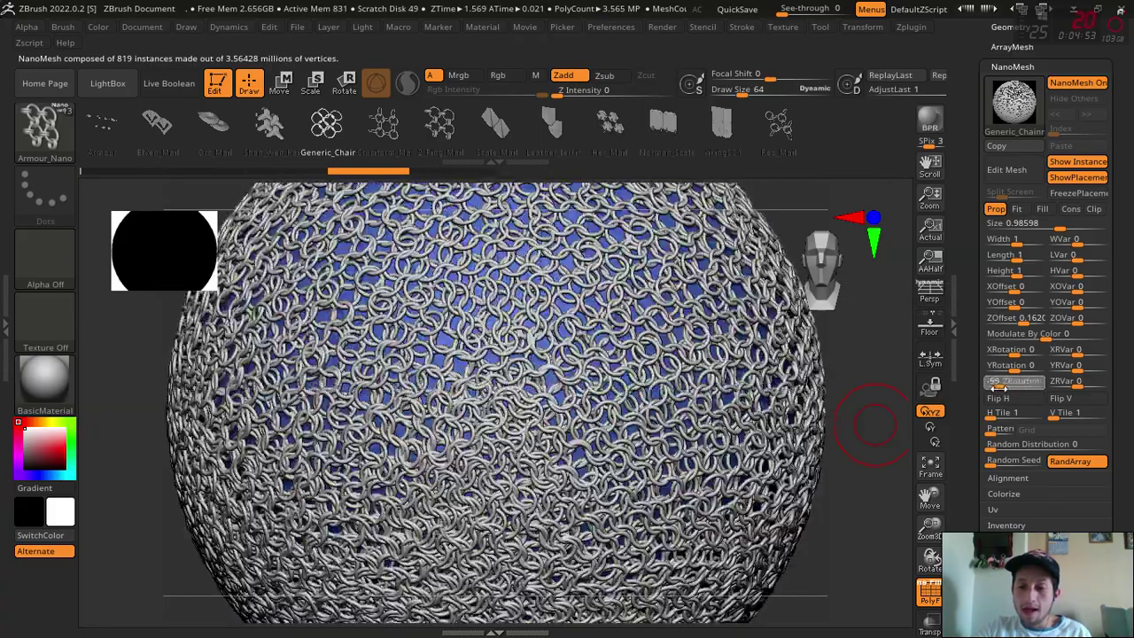
mouse_move(1010, 239)
left_mouse_down()
mouse_move(1026, 241)
mouse_move(1012, 241)
left_mouse_up()
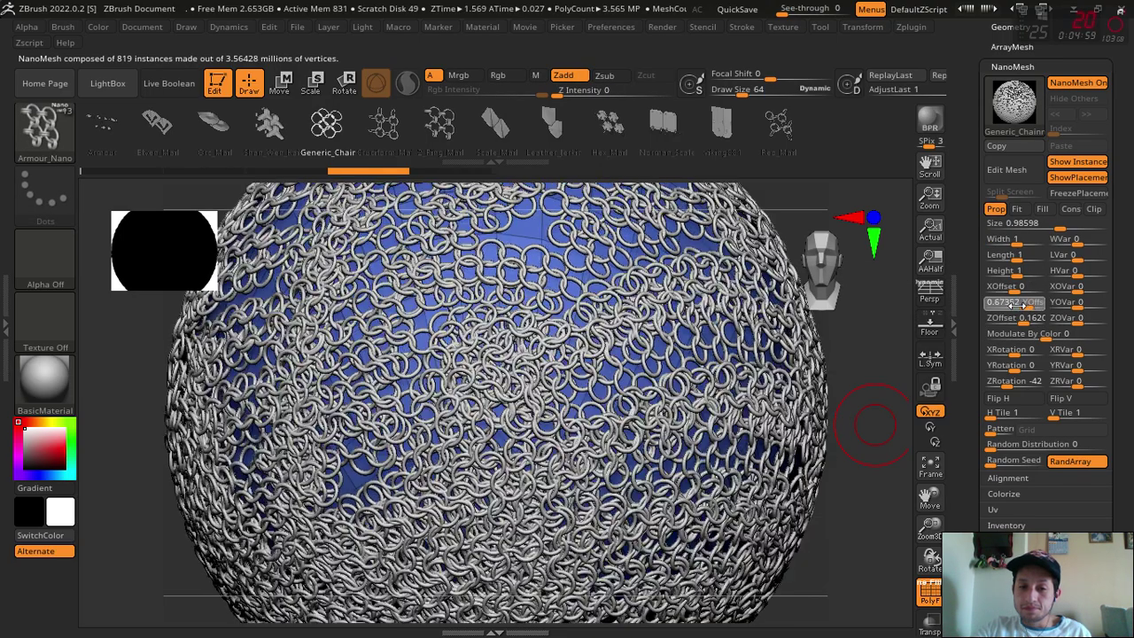
key("ctrl+z")
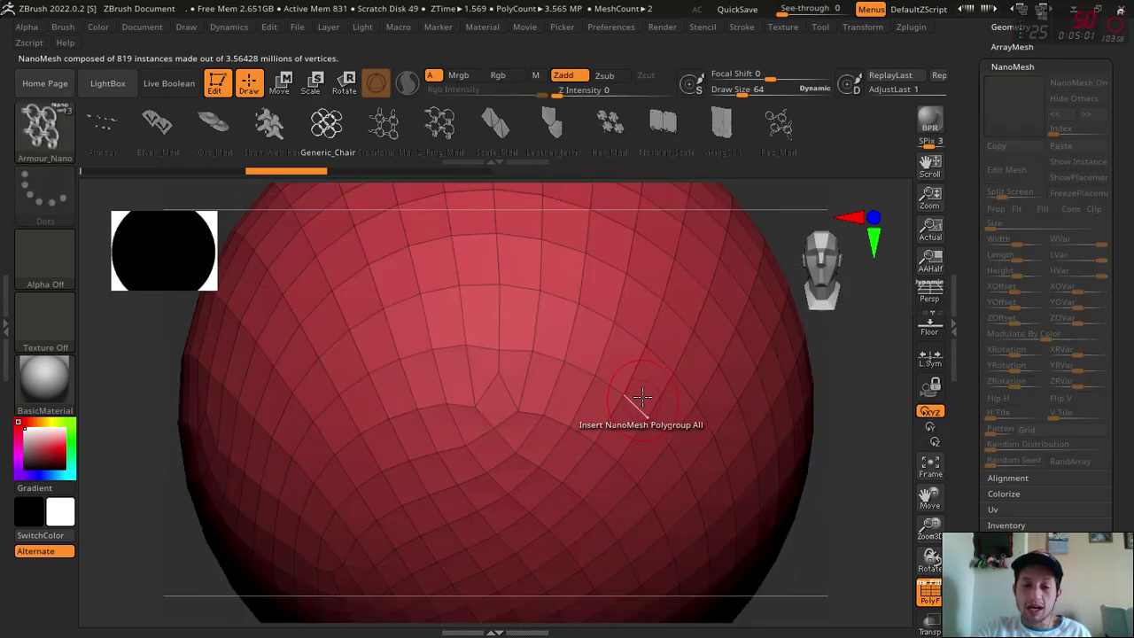
Bring the rings back, frame the sphere, and resize them on the mesh to size 0.78306 at ZRotation -42
key("ctrl+shift+z")
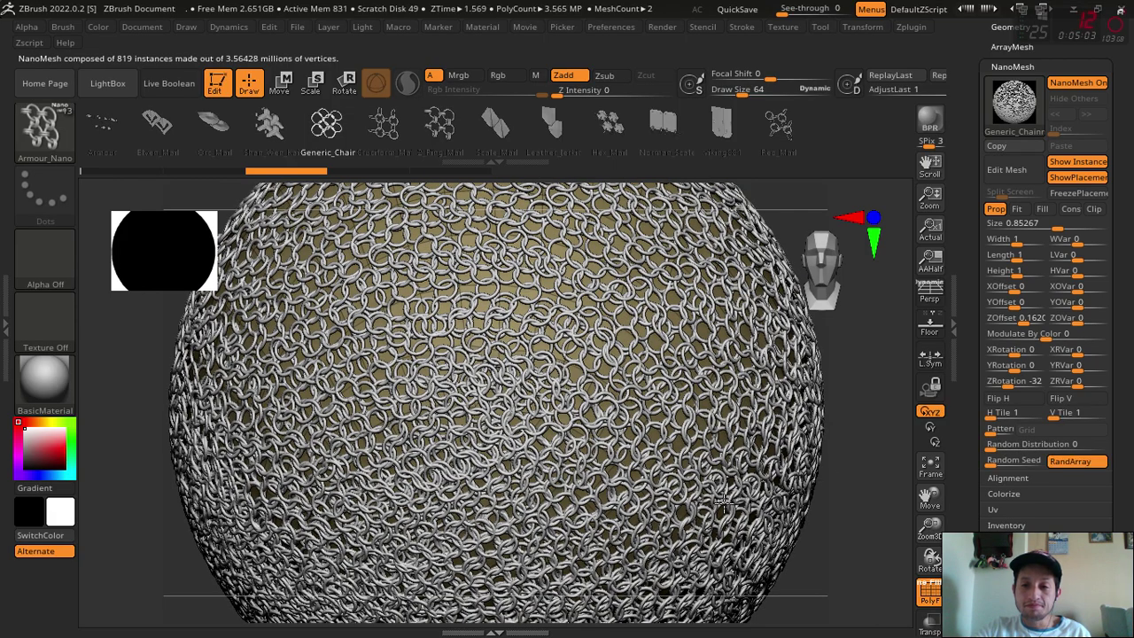
scroll(1113, 491, "down", 3)
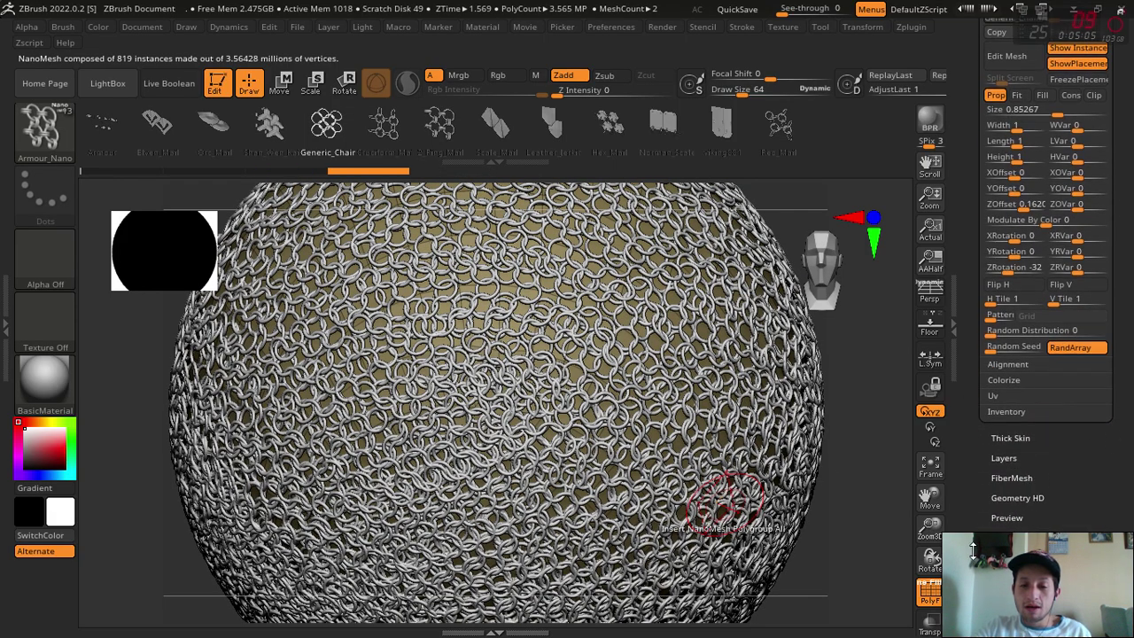
mouse_move(929, 528)
left_mouse_down()
mouse_move(856, 532)
mouse_move(1018, 533)
left_mouse_up()
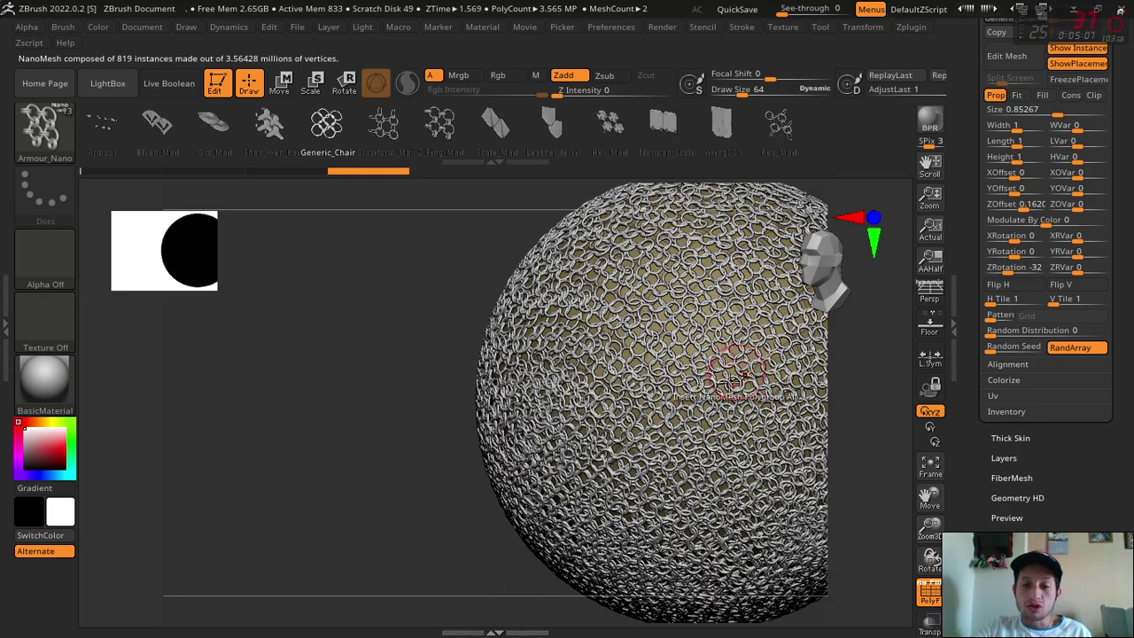
key("f")
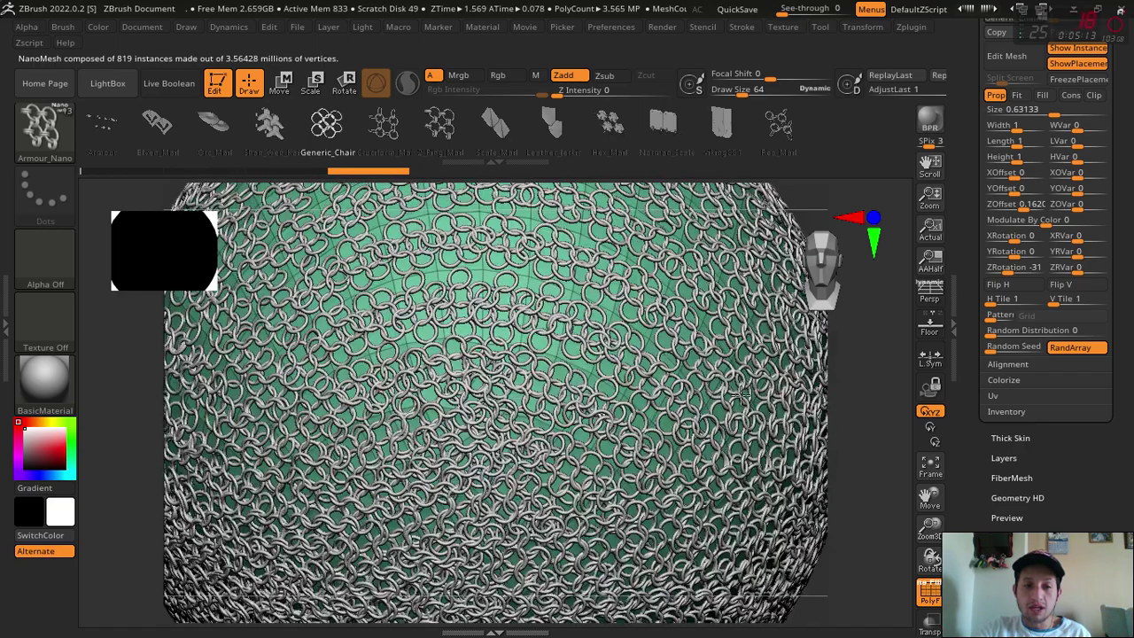
mouse_move(740, 394)
left_mouse_down()
mouse_move(704, 469)
mouse_move(626, 387)
mouse_move(753, 479)
left_mouse_up()
key("ctrl+z")
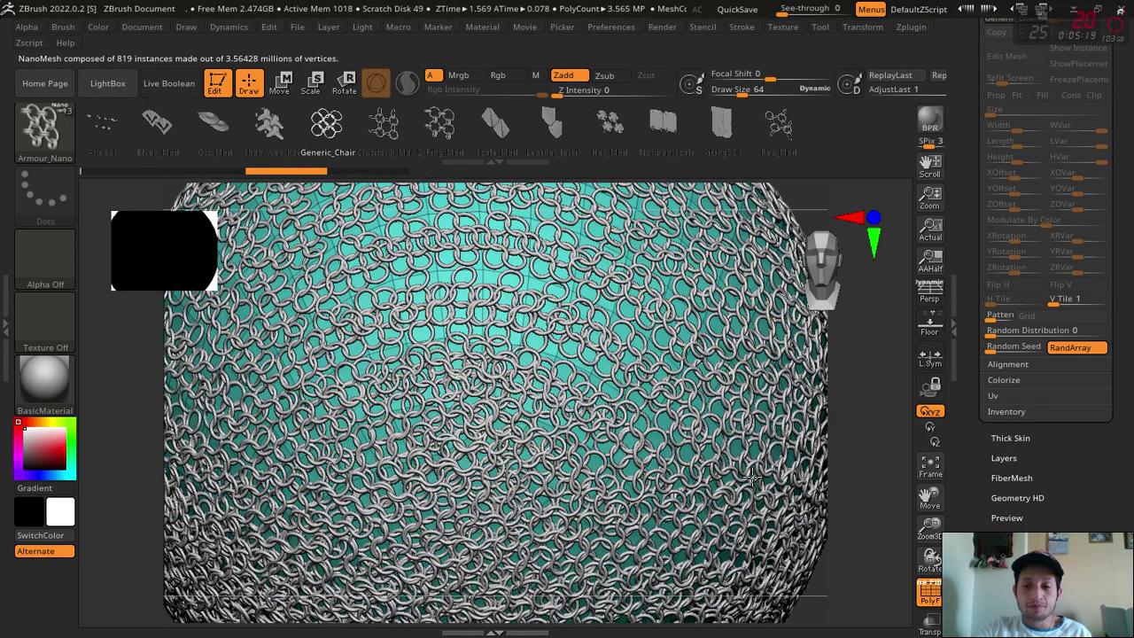
left_click(1010, 364)
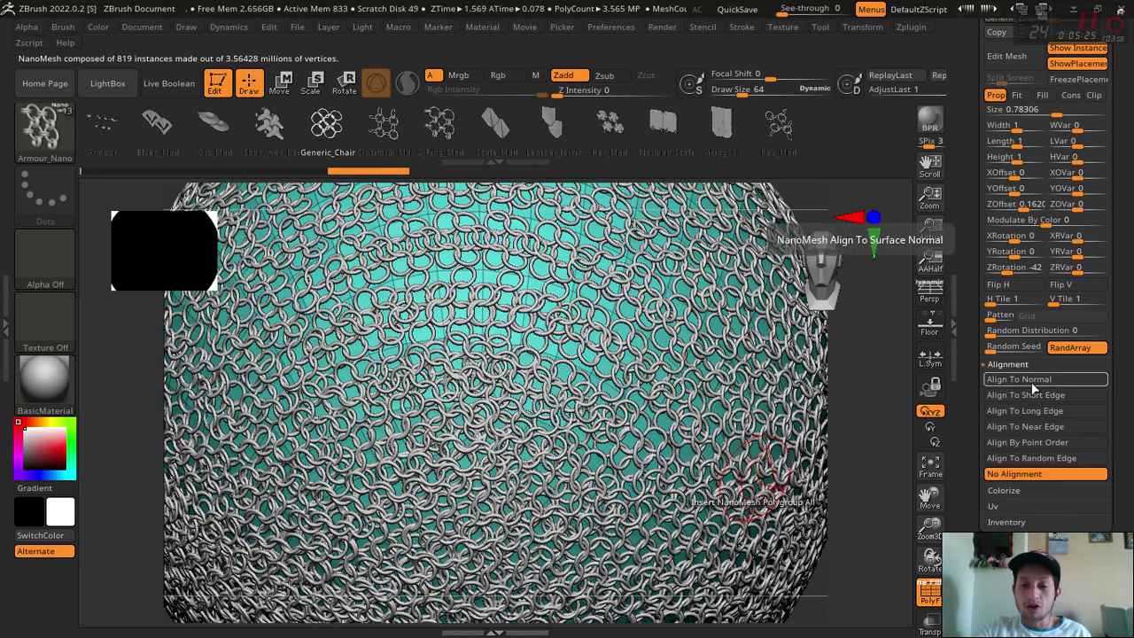
Apply Align To Normal to the ring-mail NanoMesh and inspect it from several angles
left_click(1028, 380)
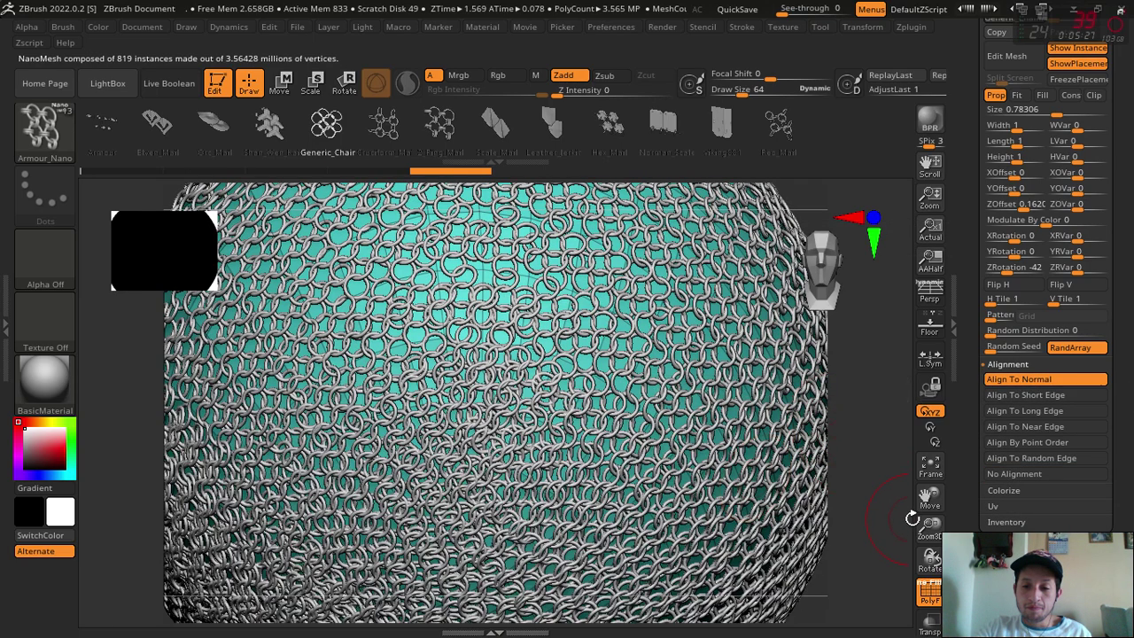
left_click(925, 468)
mouse_move(856, 487)
left_mouse_down()
mouse_move(878, 529)
mouse_move(800, 529)
mouse_move(818, 488)
left_mouse_up()
left_click_drag(929, 529, 1066, 455)
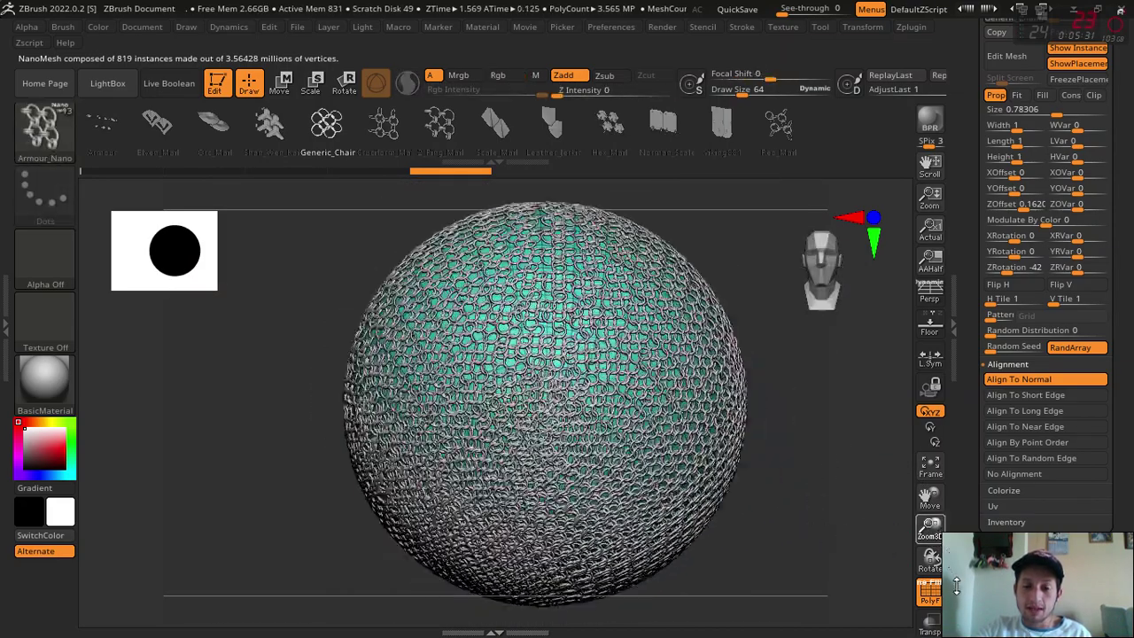
left_click(1022, 383)
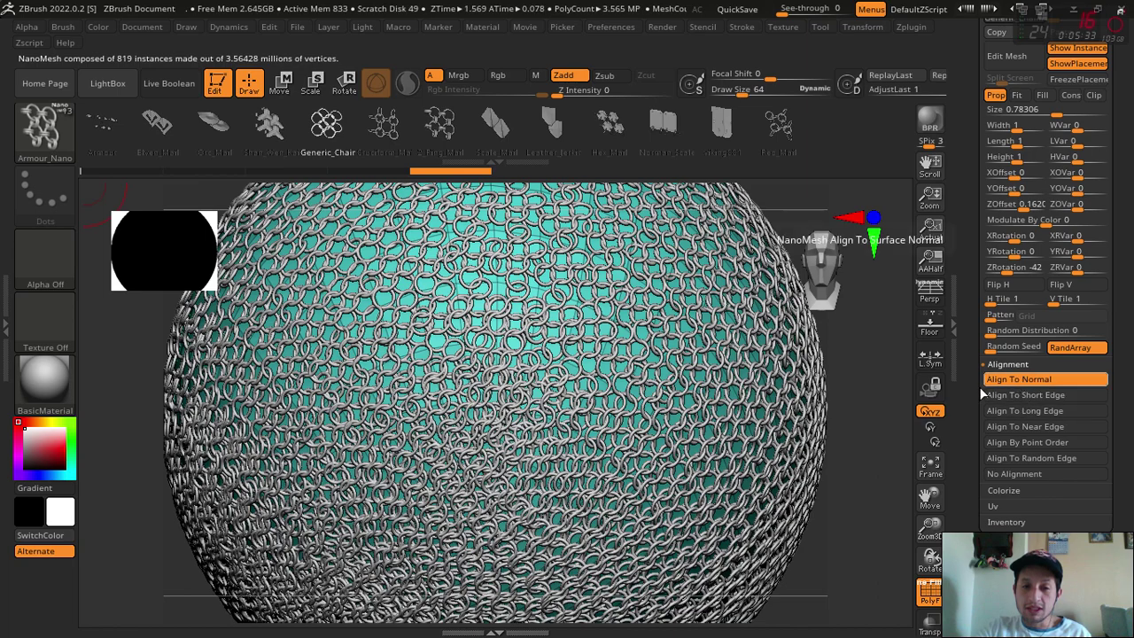
left_click_drag(816, 530, 912, 498)
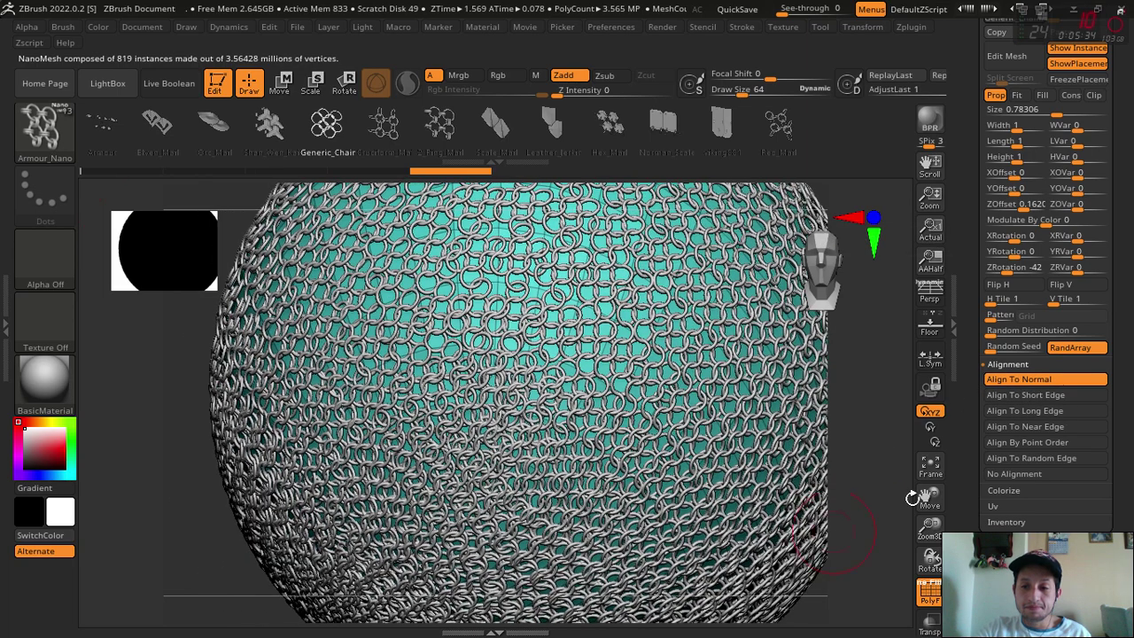
Compare short-edge, long-edge and near-edge alignments, then settle on Align To Normal with the whole sphere visible
left_click(1027, 395)
left_click(1036, 410)
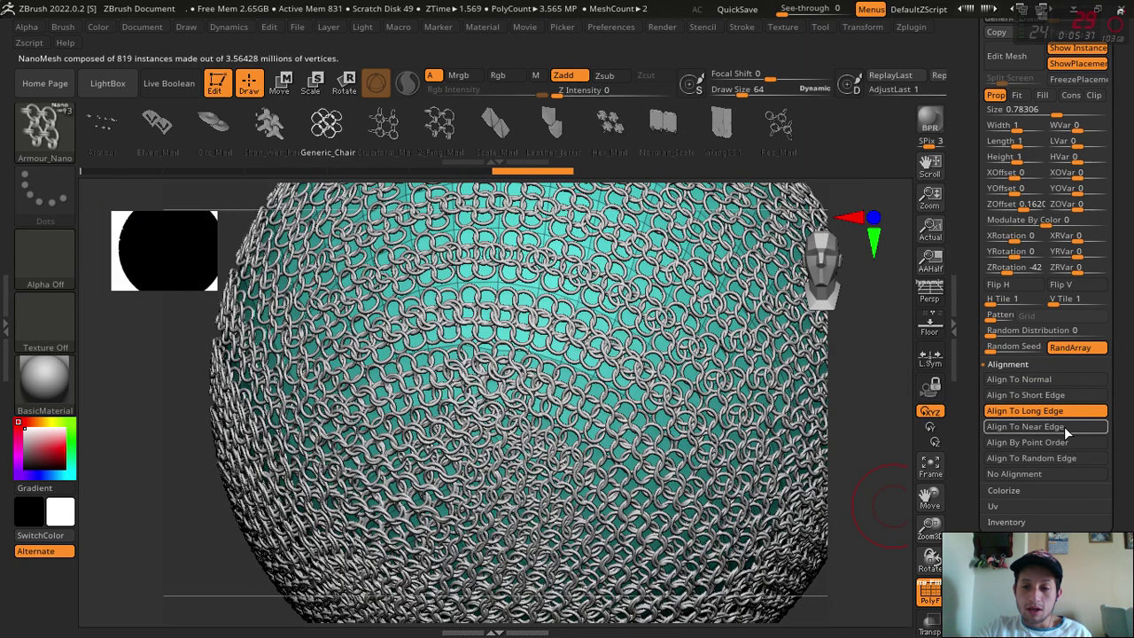
left_click_drag(921, 530, 1132, 407)
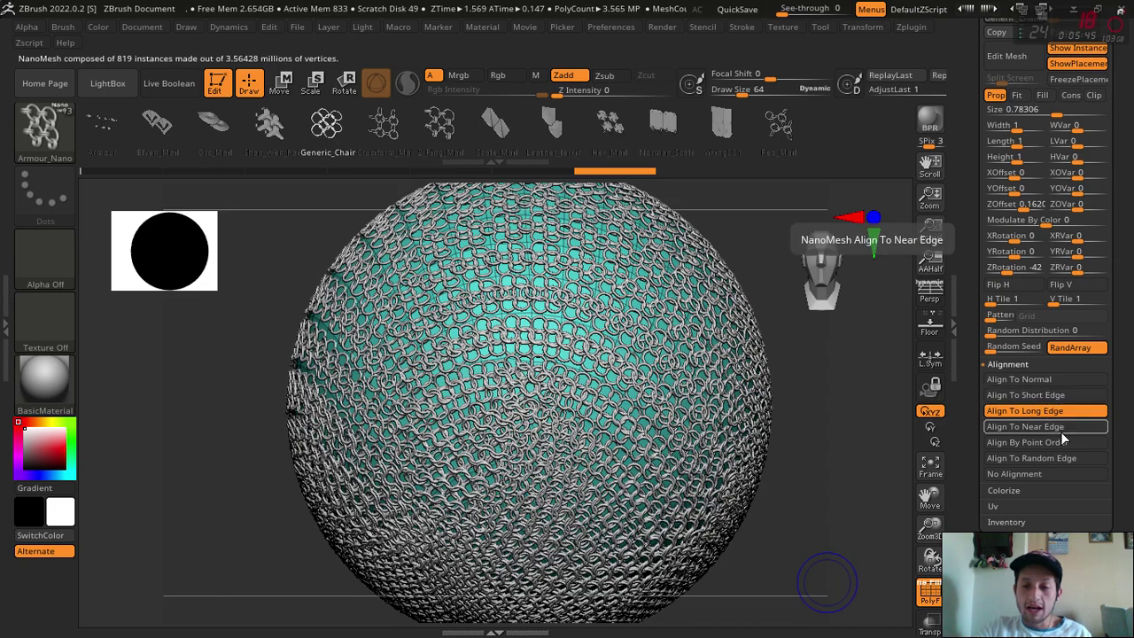
left_click(1027, 428)
mouse_move(749, 541)
right_mouse_down()
mouse_move(818, 535)
mouse_move(815, 438)
mouse_move(782, 554)
mouse_move(771, 545)
right_mouse_up()
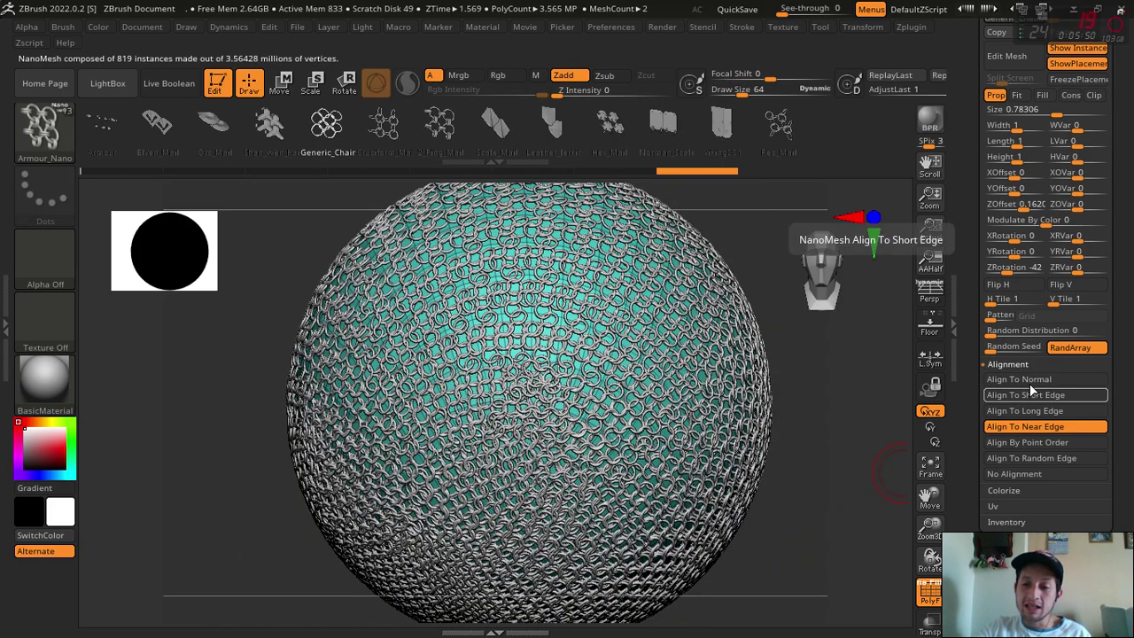
left_click(1032, 380)
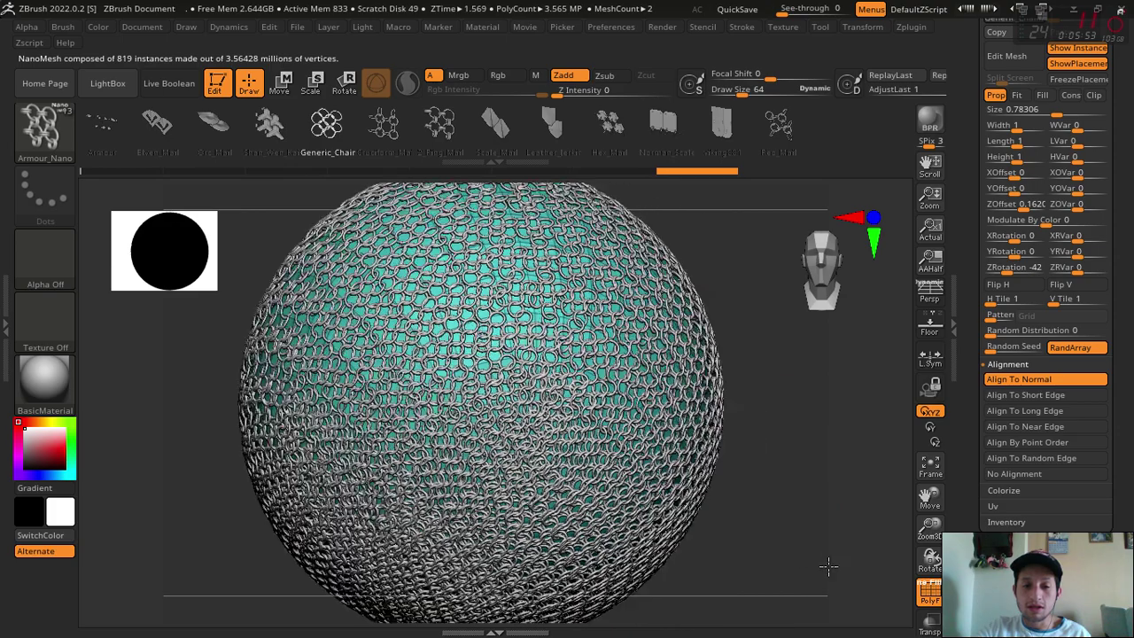
mouse_move(824, 567)
right_mouse_down("ctrl")
mouse_move(749, 542)
mouse_move(797, 513)
right_mouse_up("ctrl")
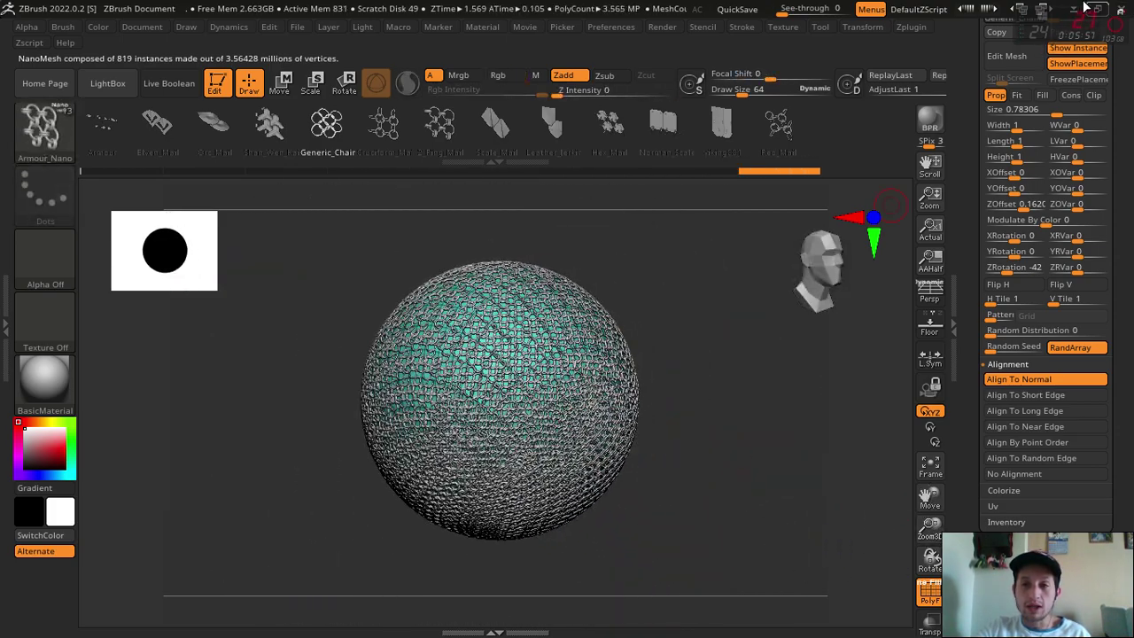
left_click(1086, 7)
Check the mail-armour warrior reference in Pinterest, then return to the ZBrush chain-mail sphere
scroll(310, 318, "up", 3)
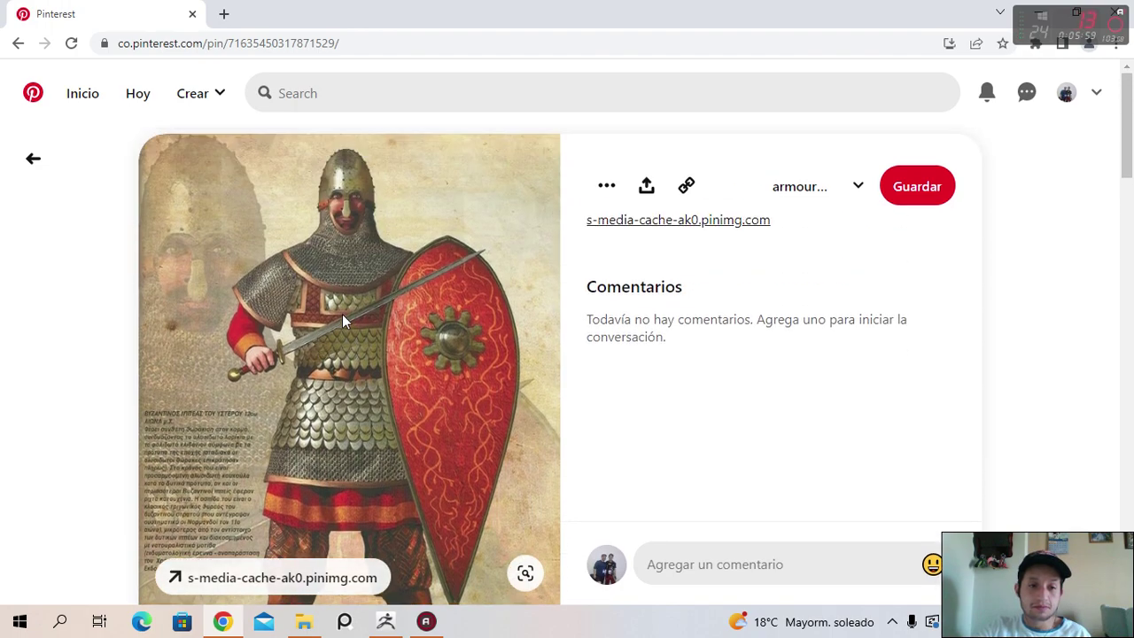
left_click(425, 621)
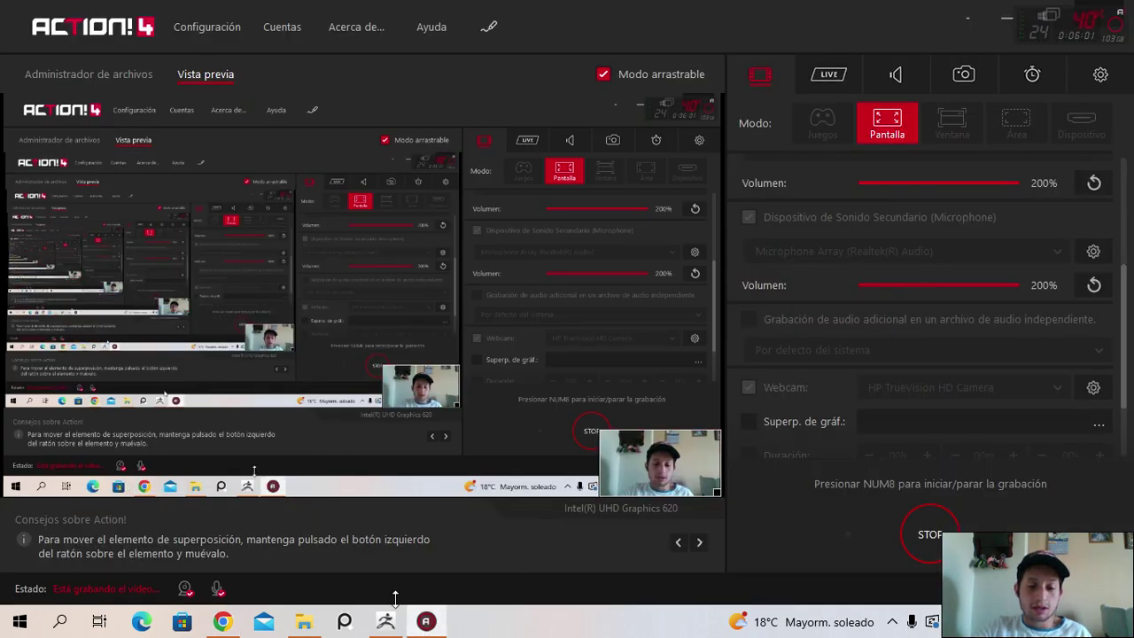
left_click(397, 620)
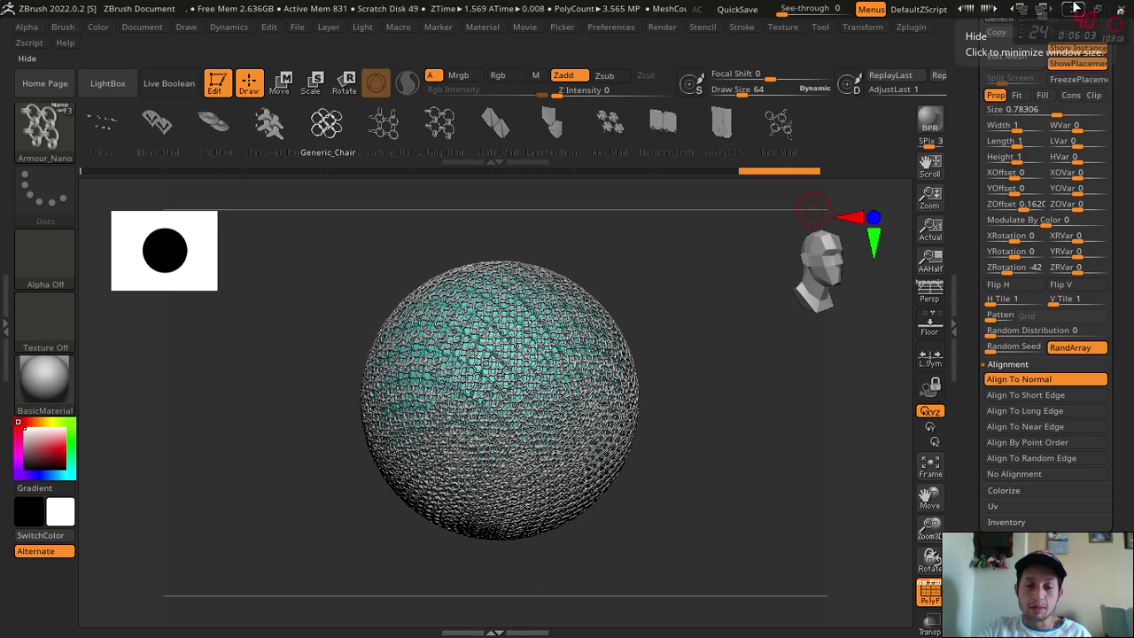
left_click(1074, 8)
left_click(425, 623)
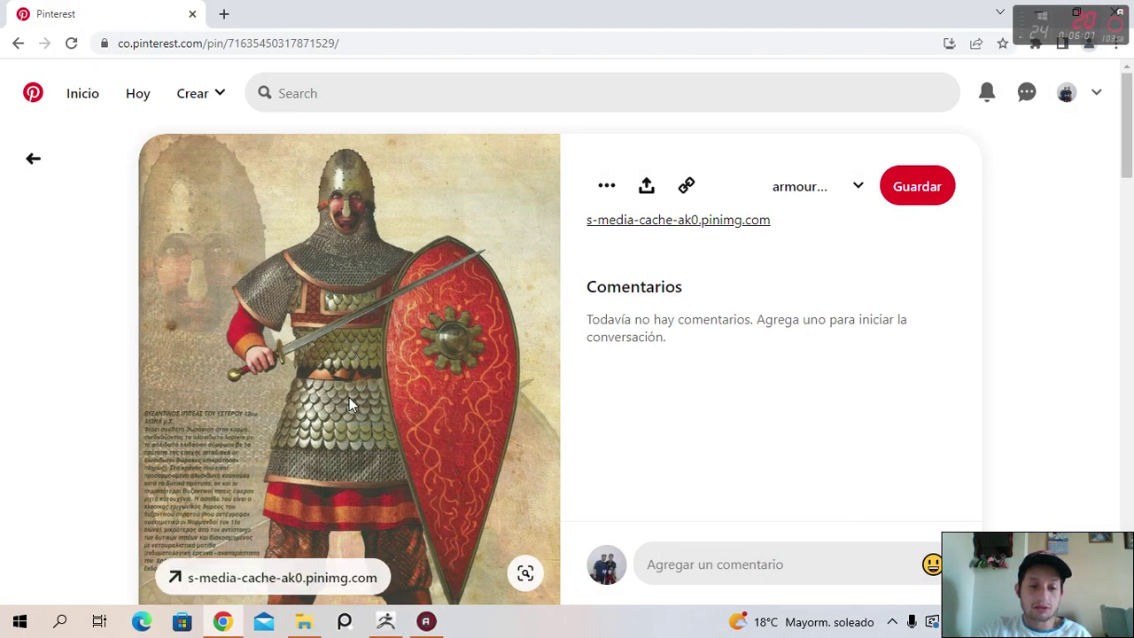
left_click(386, 621)
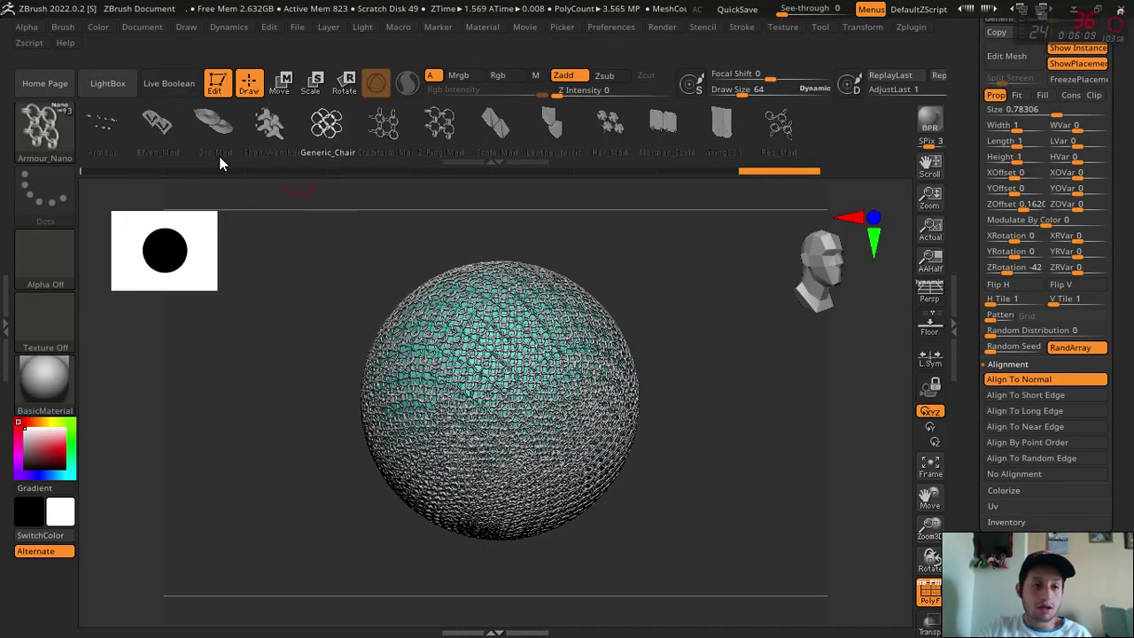
Undo back to the bare sphere and cover it with the Orc_Mail NanoMesh
left_click_drag(501, 262, 678, 448)
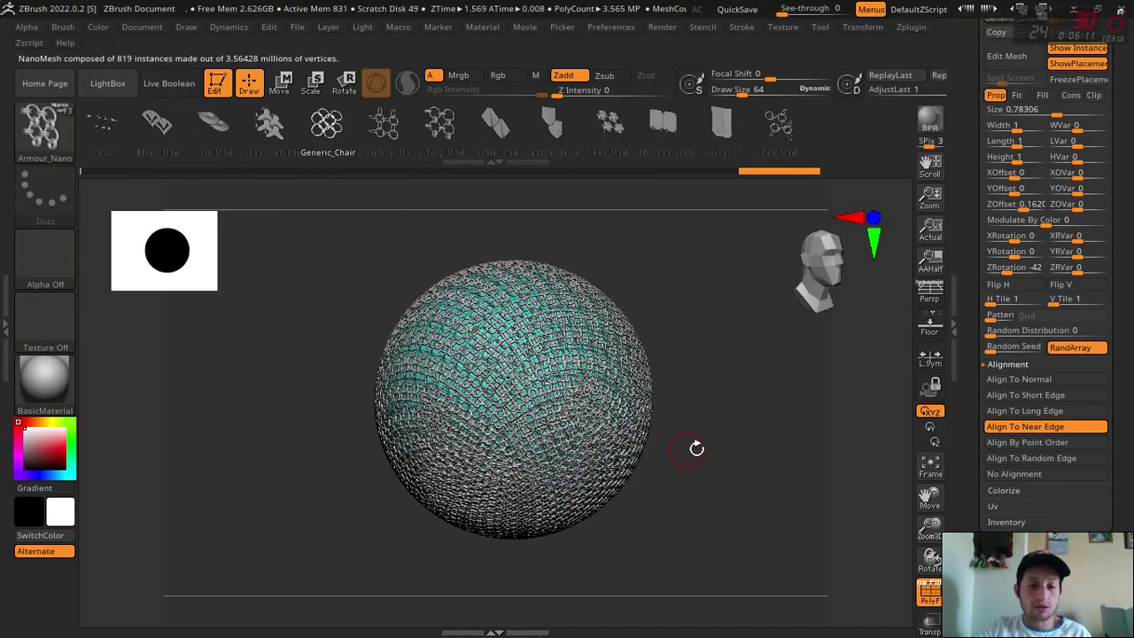
left_click(1025, 396)
left_click(1019, 379)
left_click(1014, 474)
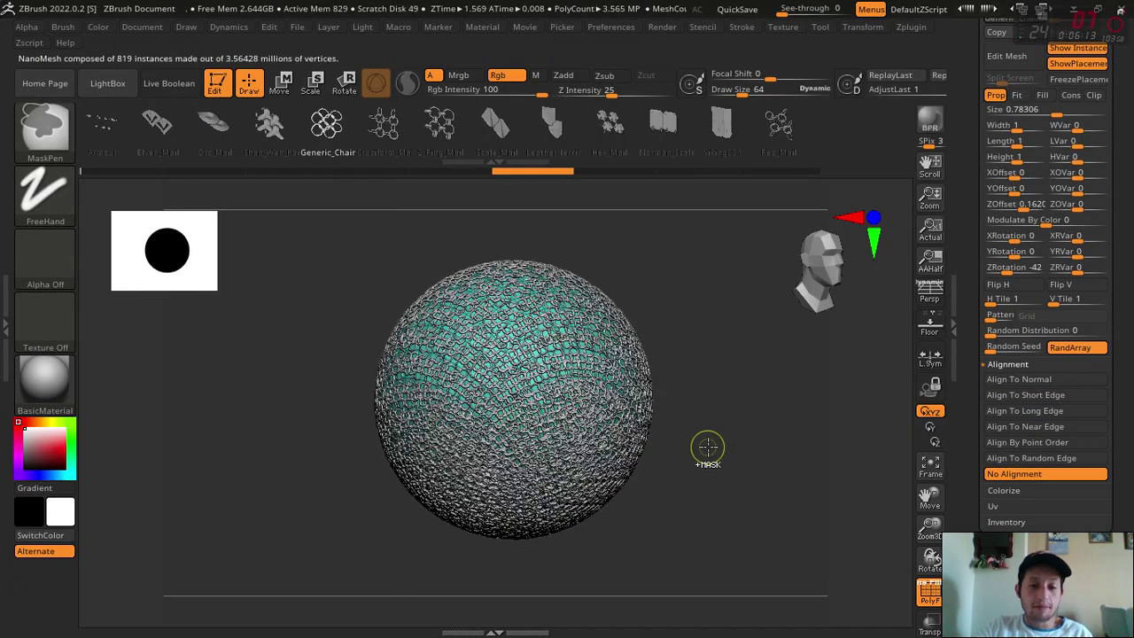
key("ctrl+z")
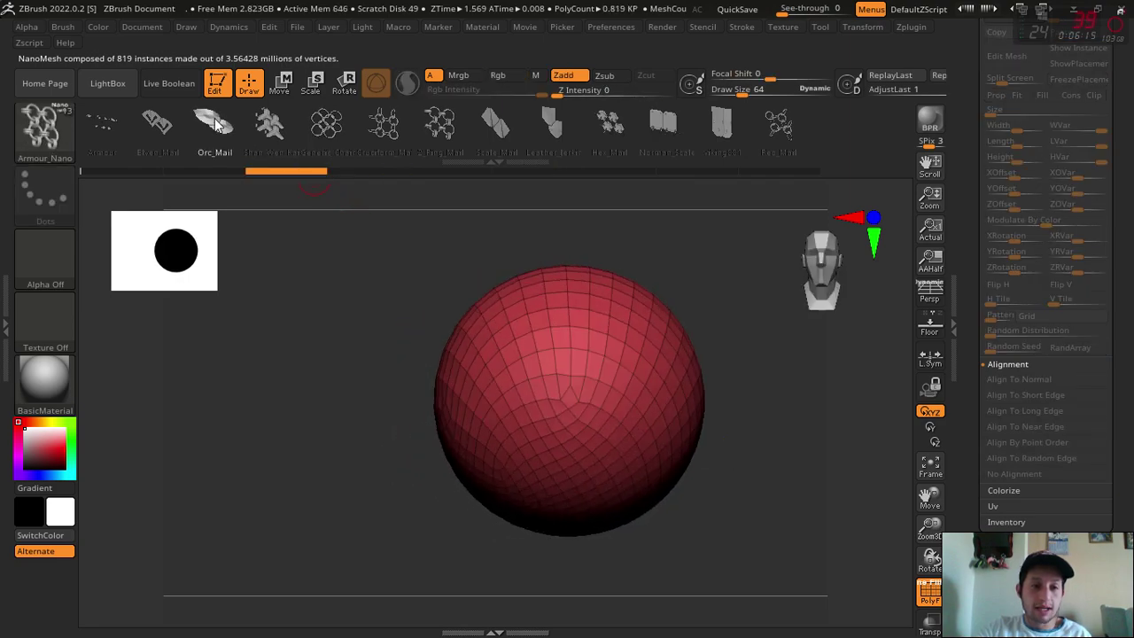
left_click_drag(625, 420, 718, 463)
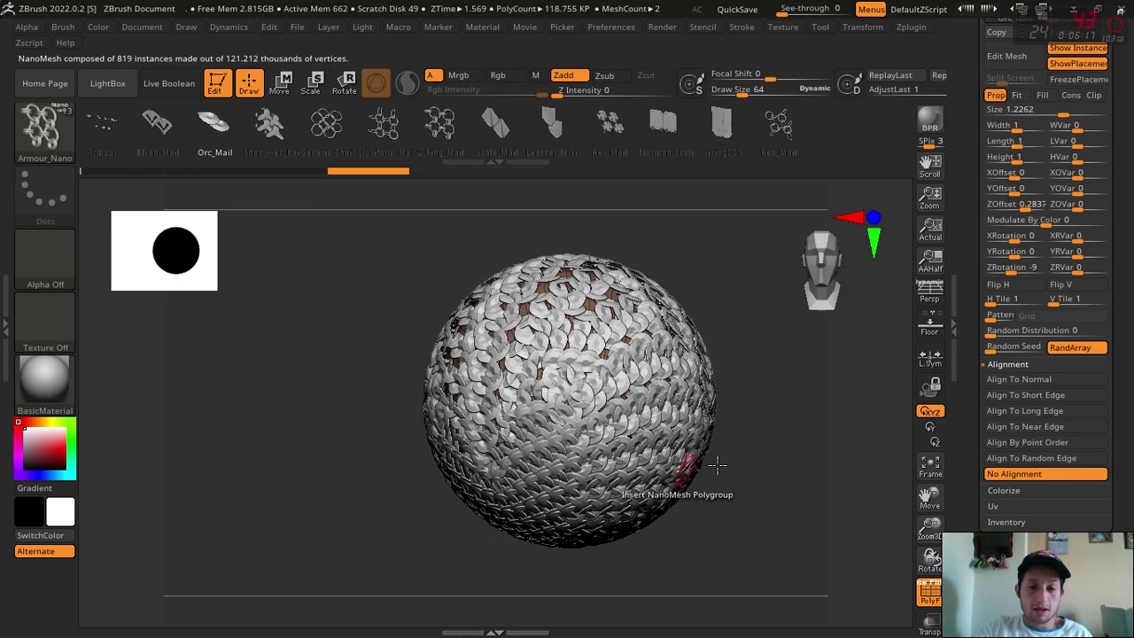
Test Align To Normal, XRotation, YOffset and Length on the Orc_Mail scales, then undo back to unaligned mail
left_click(1038, 380)
mouse_move(777, 506)
left_mouse_down()
mouse_move(916, 523)
mouse_move(1005, 296)
left_mouse_up()
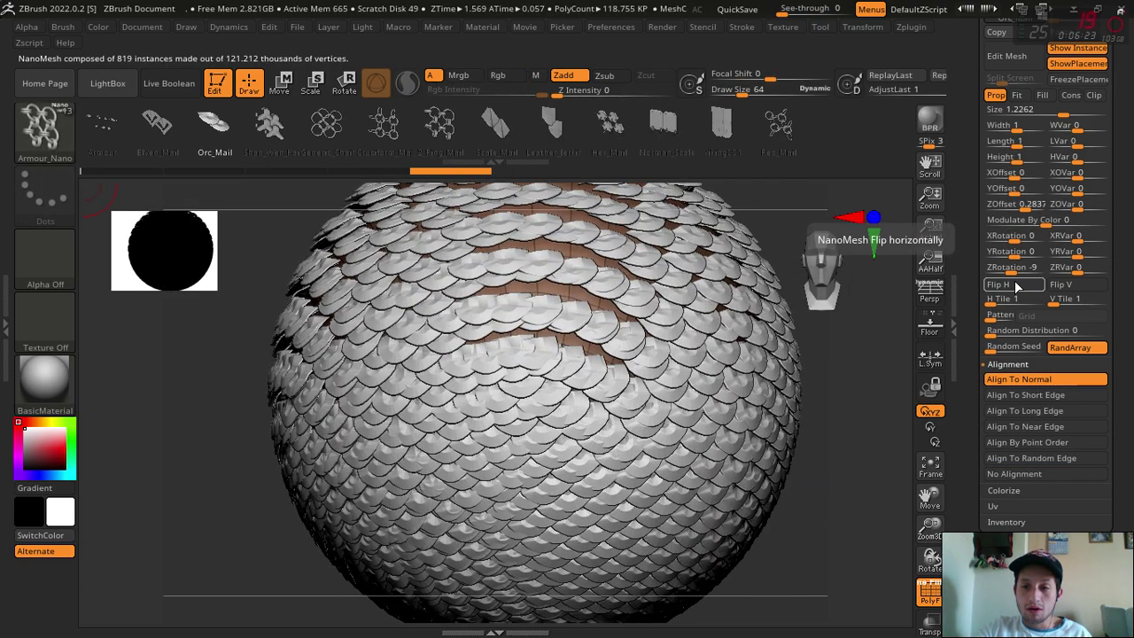
left_click_drag(1016, 241, 1015, 240)
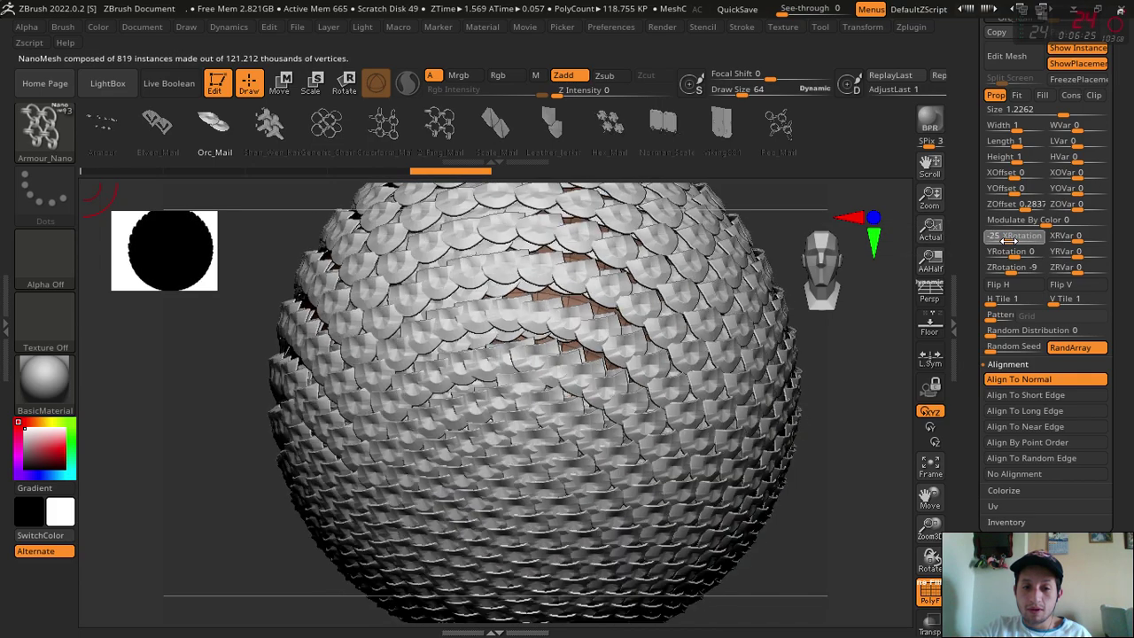
mouse_move(929, 529)
left_mouse_down()
mouse_move(795, 359)
mouse_move(791, 475)
mouse_move(884, 420)
left_mouse_up()
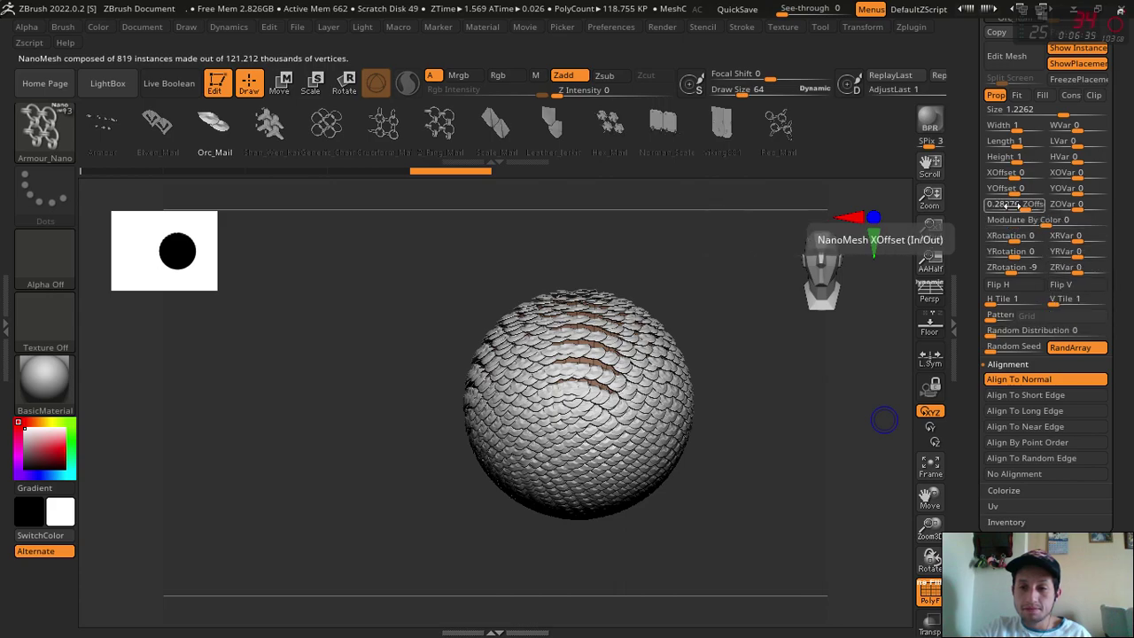
mouse_move(1008, 188)
left_mouse_down()
mouse_move(1034, 179)
mouse_move(994, 188)
left_mouse_up()
left_click_drag(1019, 142, 1016, 142)
left_click_drag(1019, 142, 1005, 157)
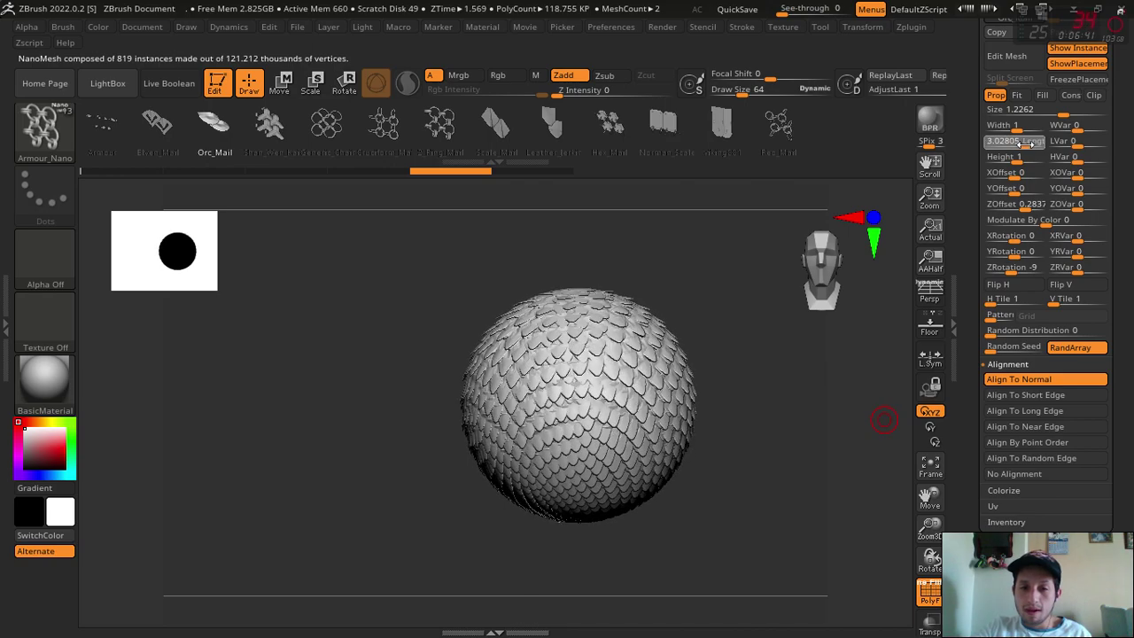
key("ctrl+z")
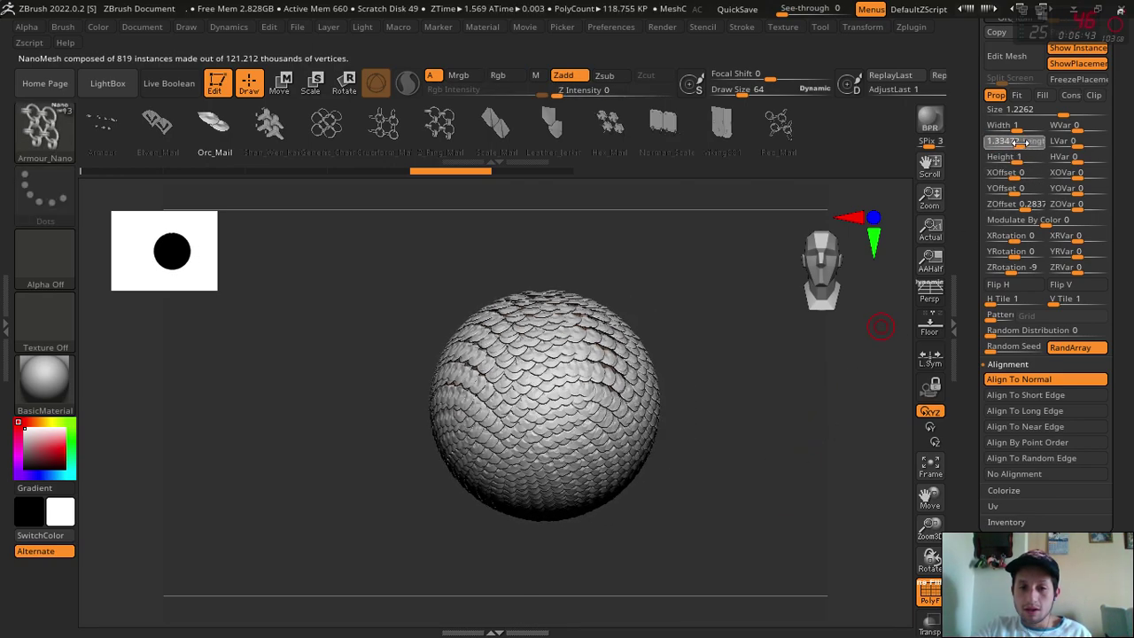
mouse_move(930, 528)
left_mouse_down()
mouse_move(948, 545)
mouse_move(683, 600)
mouse_move(788, 587)
mouse_move(779, 555)
mouse_move(917, 529)
mouse_move(785, 532)
mouse_move(874, 470)
left_mouse_up()
left_click_drag(929, 498, 871, 505)
key("ctrl+z")
key("ctrl+z")
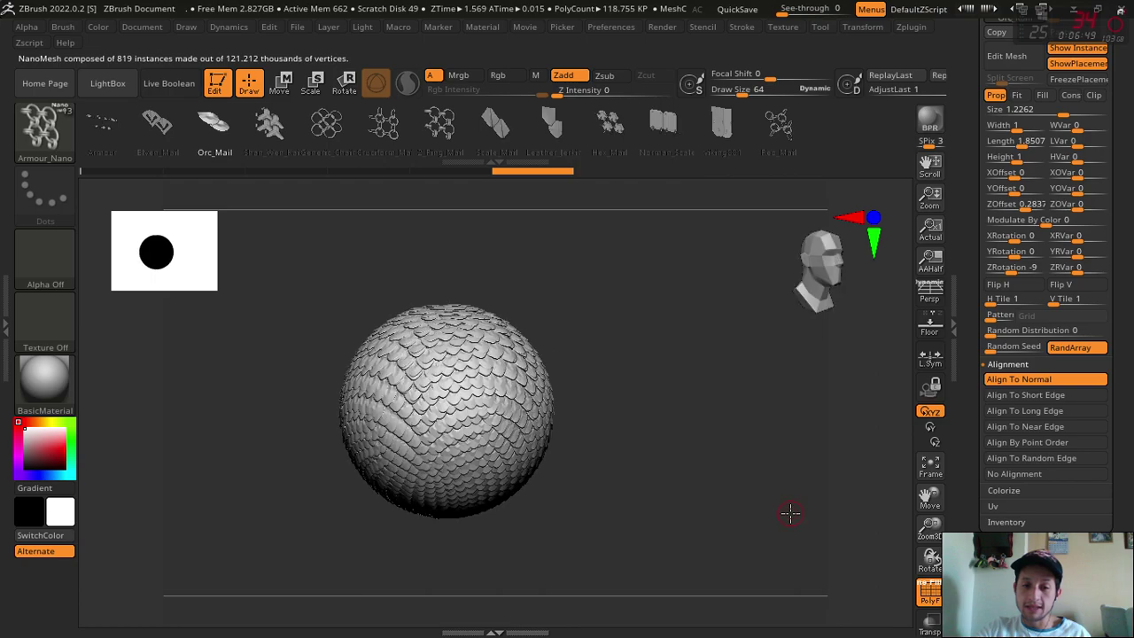
key("ctrl+z")
key("ctrl+z")
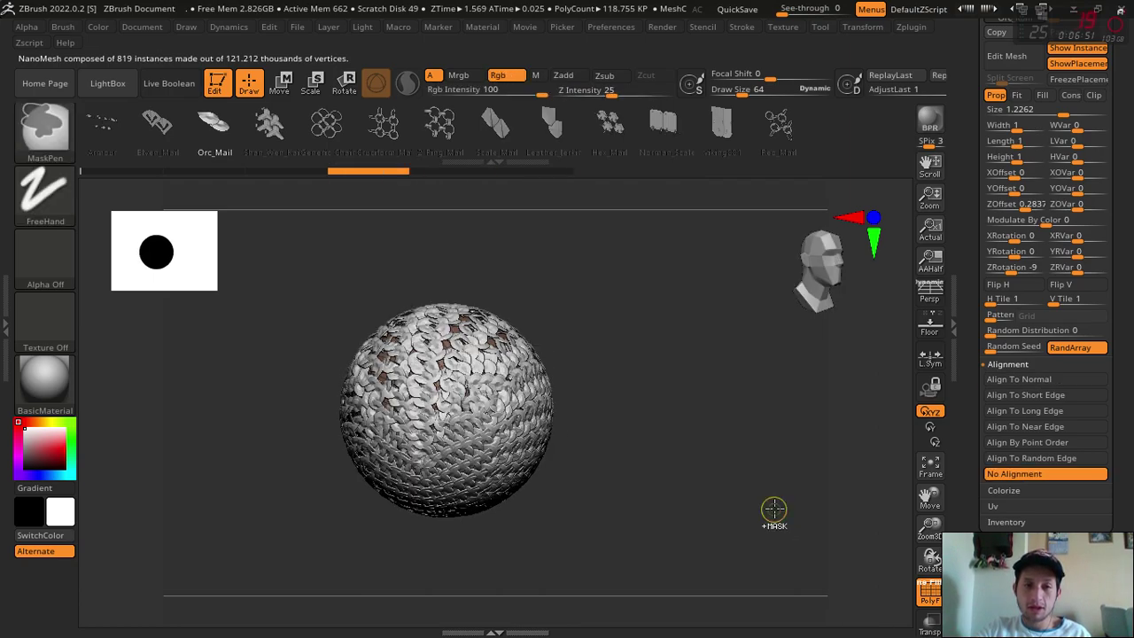
key("ctrl+z")
key("ctrl+z")
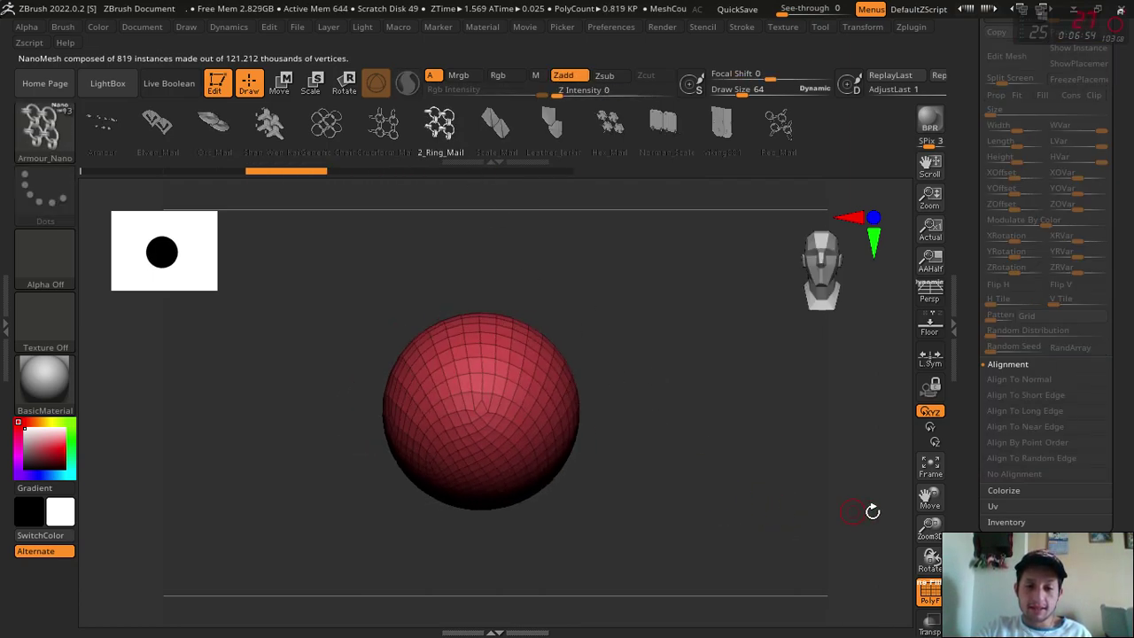
Undo to the bare red sphere and set 2_Ring_Mail to insert as NanoMesh across Polygroup All
left_click_drag(929, 529, 921, 461)
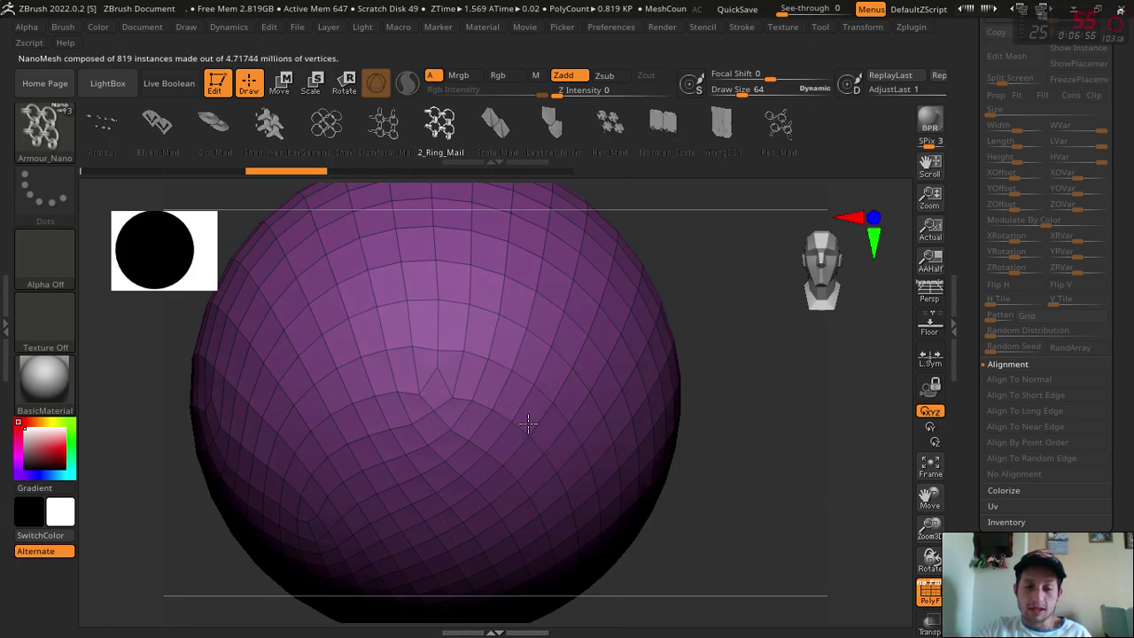
key("ctrl+z")
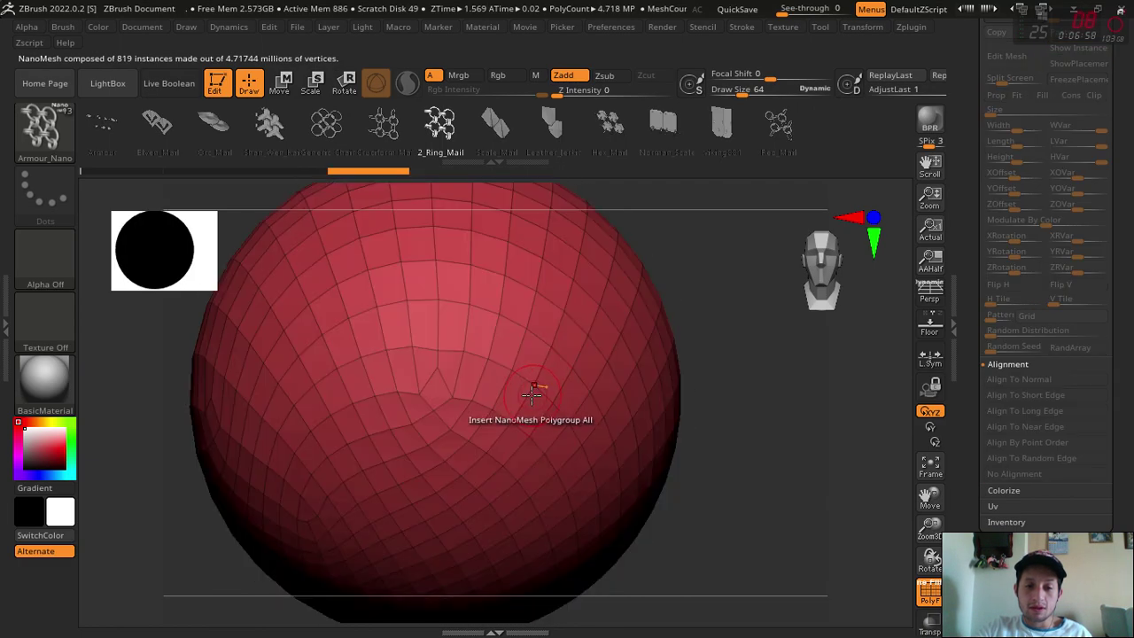
key("space")
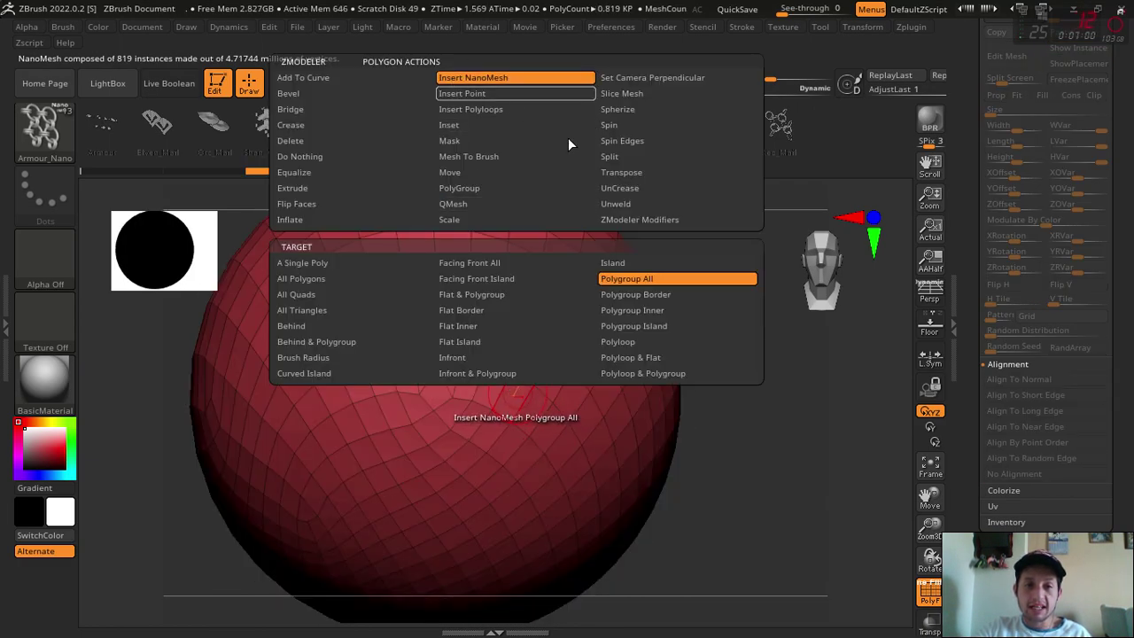
left_click(627, 278)
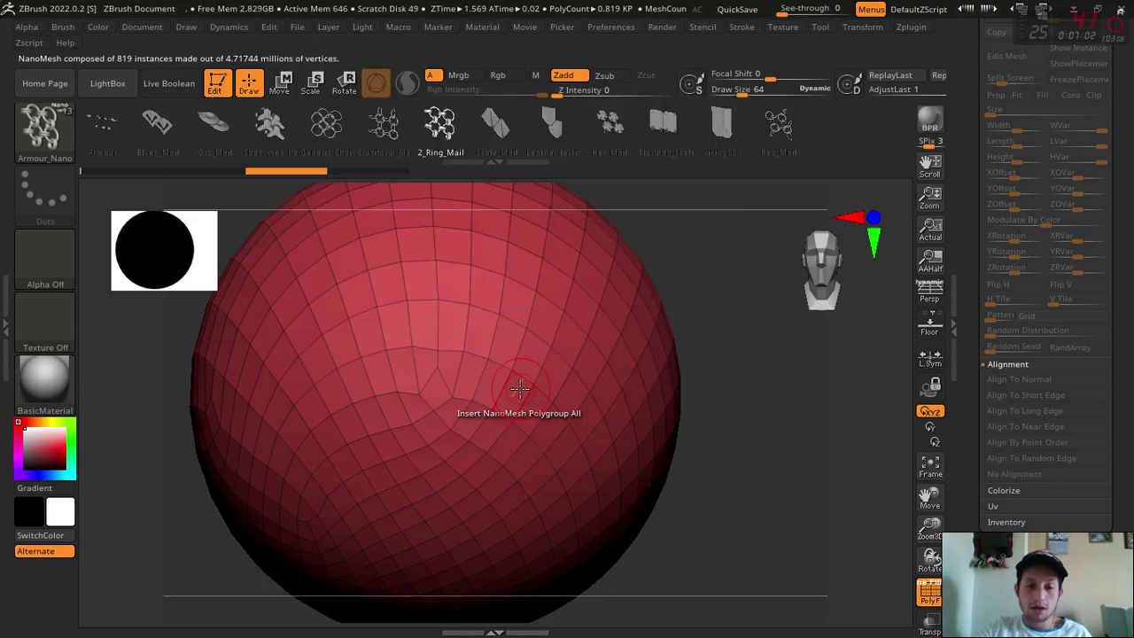
Fill the sphere with 2_Ring_Mail NanoMesh aligned to normals and show the Inventory options
left_click(518, 390)
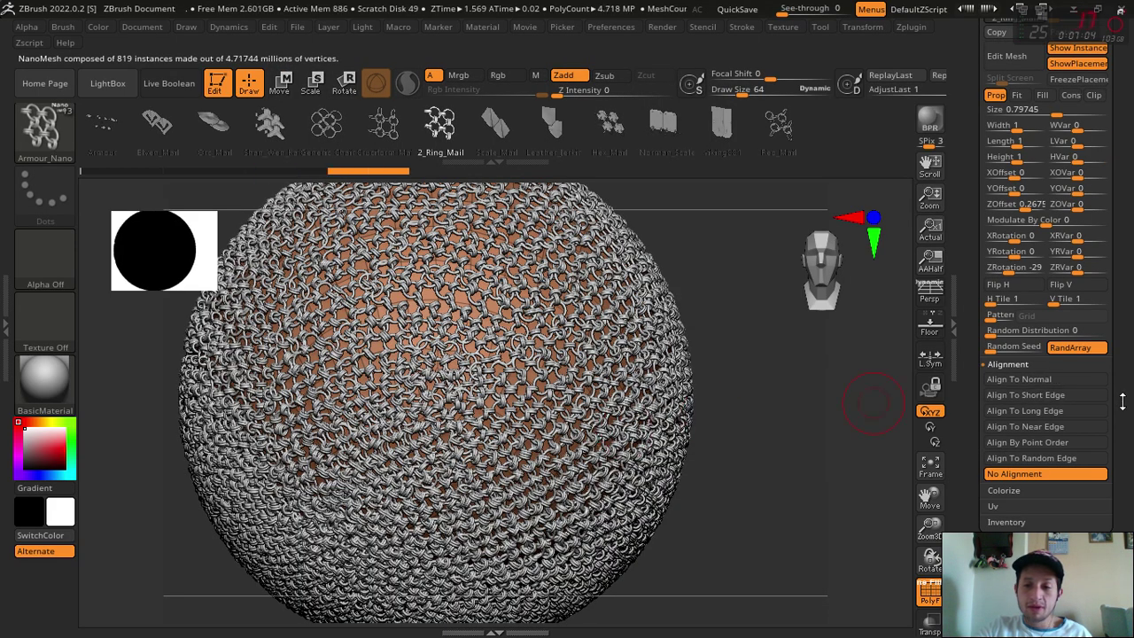
left_click(1039, 382)
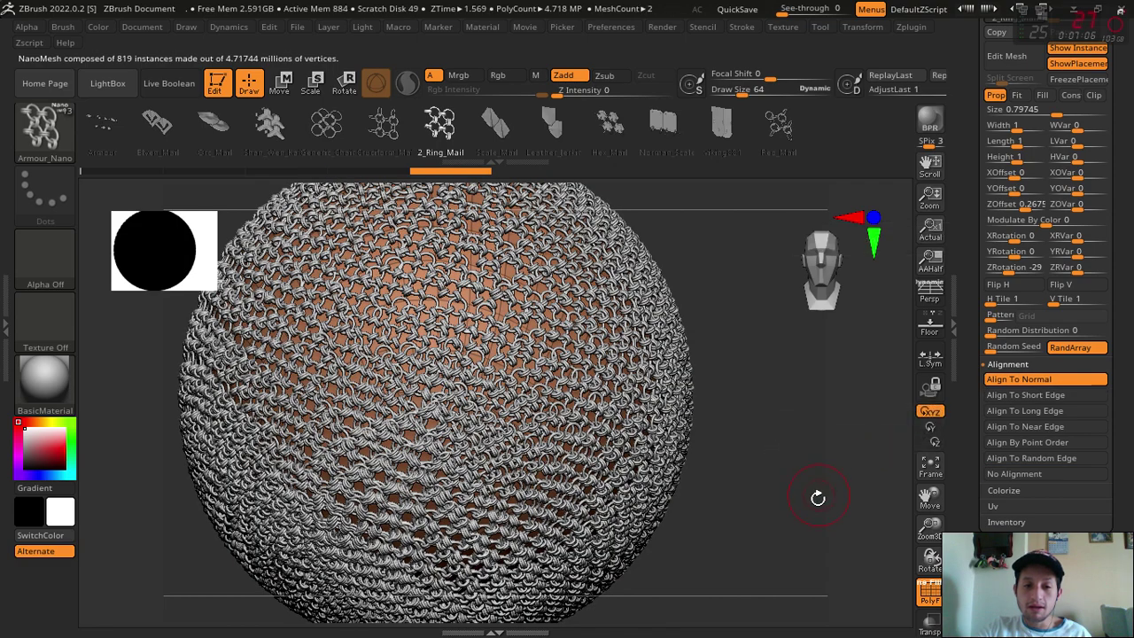
scroll(823, 510, "down", 3)
scroll(797, 512, "down", 3)
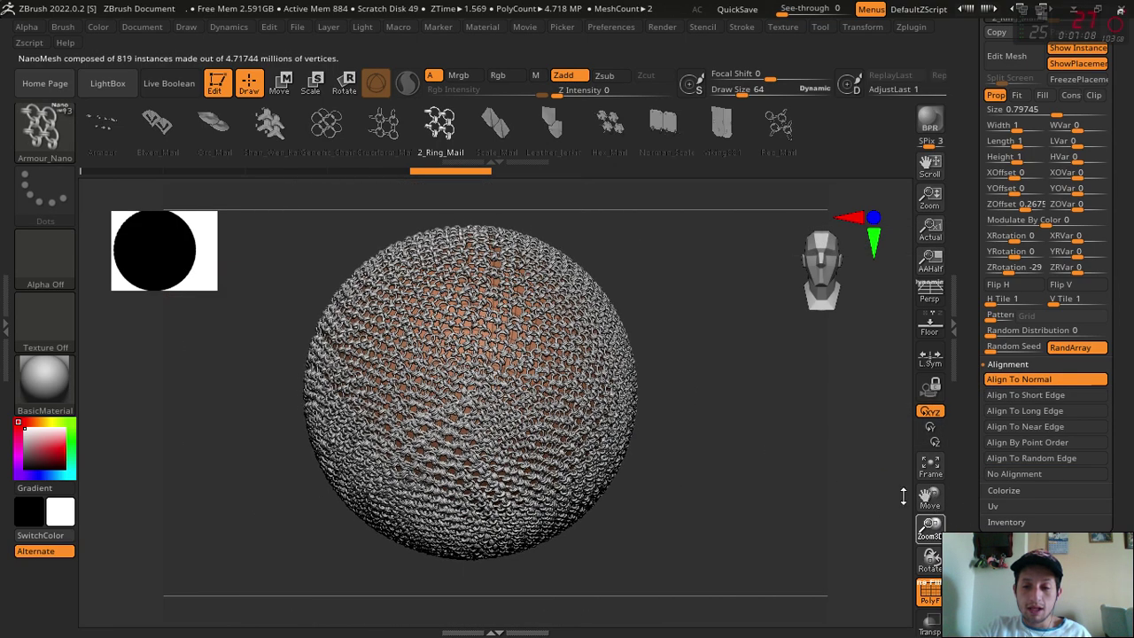
left_click(1053, 521)
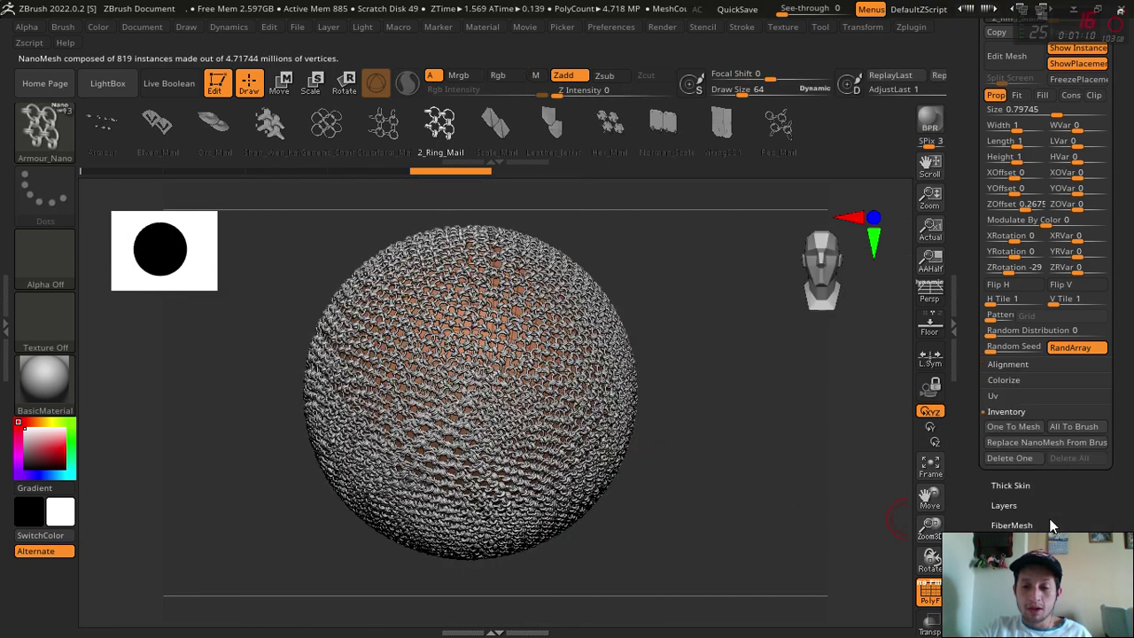
Try converting the rings to real geometry, check the subtool list, then undo to keep the NanoMesh
left_click(1013, 423)
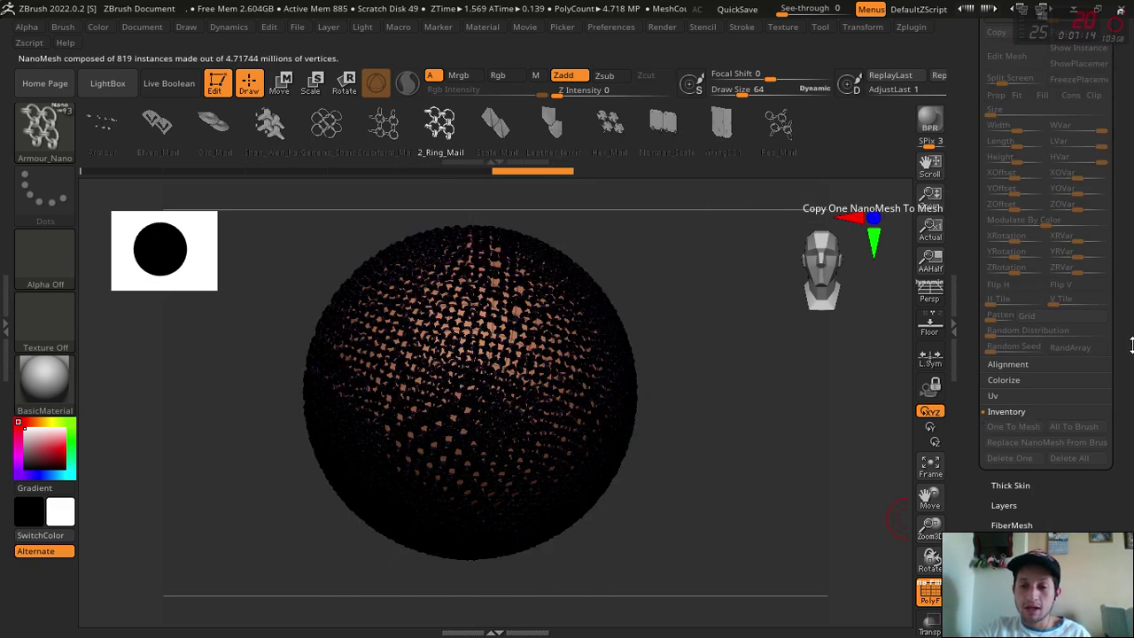
scroll(1131, 454, "up", 3)
scroll(1039, 355, "up", 3)
left_click(1017, 317)
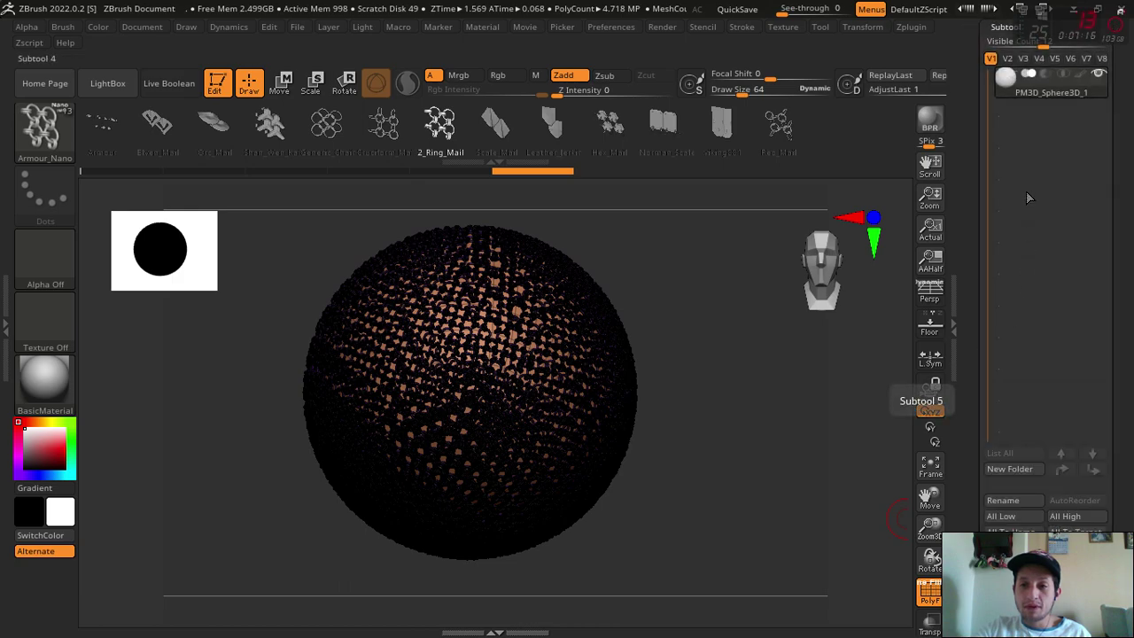
scroll(1102, 296, "down", 3)
key("ctrl+z")
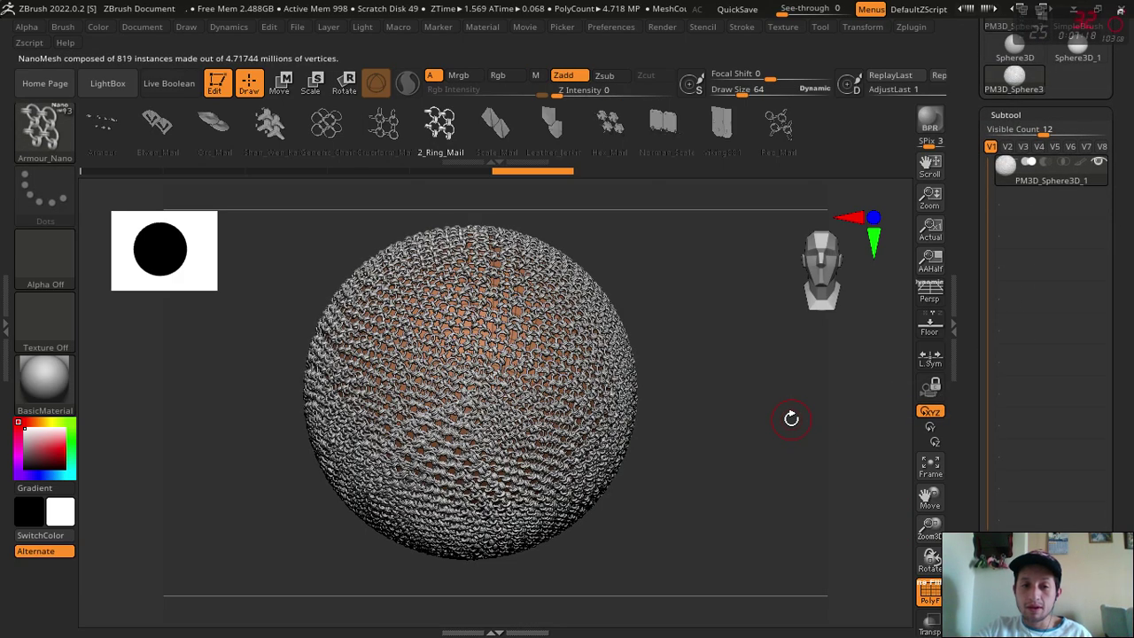
Reopen the Tool > NanoMesh settings with the Inventory section in view
scroll(1112, 407, "down", 5)
left_click_drag(1099, 401, 1084, 343)
scroll(1056, 320, "up", 4)
scroll(1102, 403, "up", 1)
left_click(1028, 244)
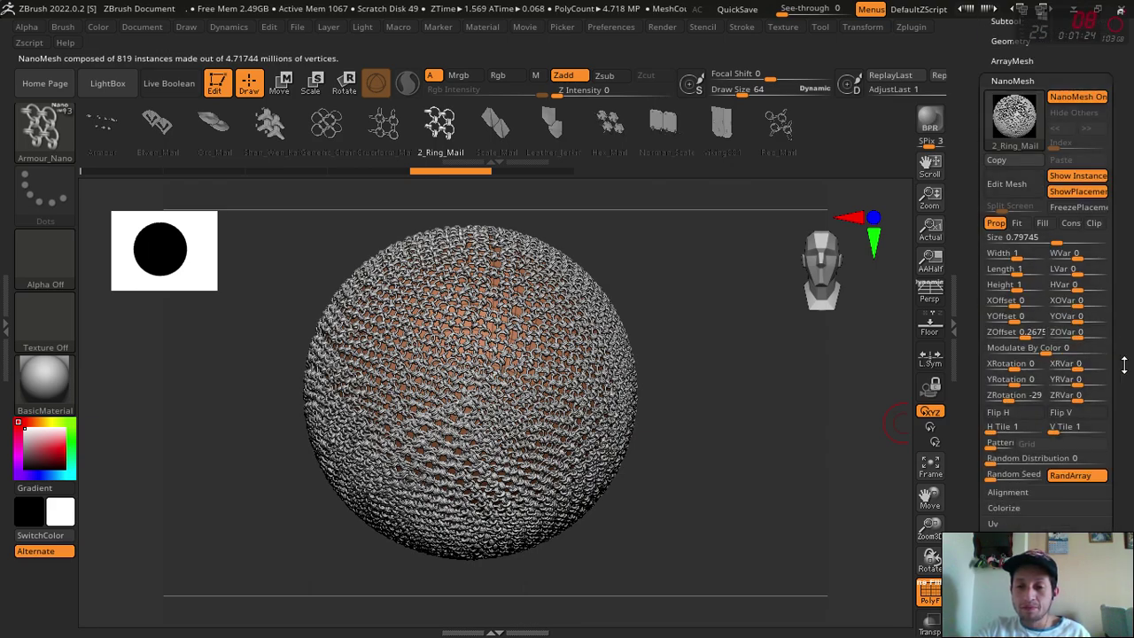
scroll(1124, 434, "down", 1)
scroll(1125, 440, "down", 1)
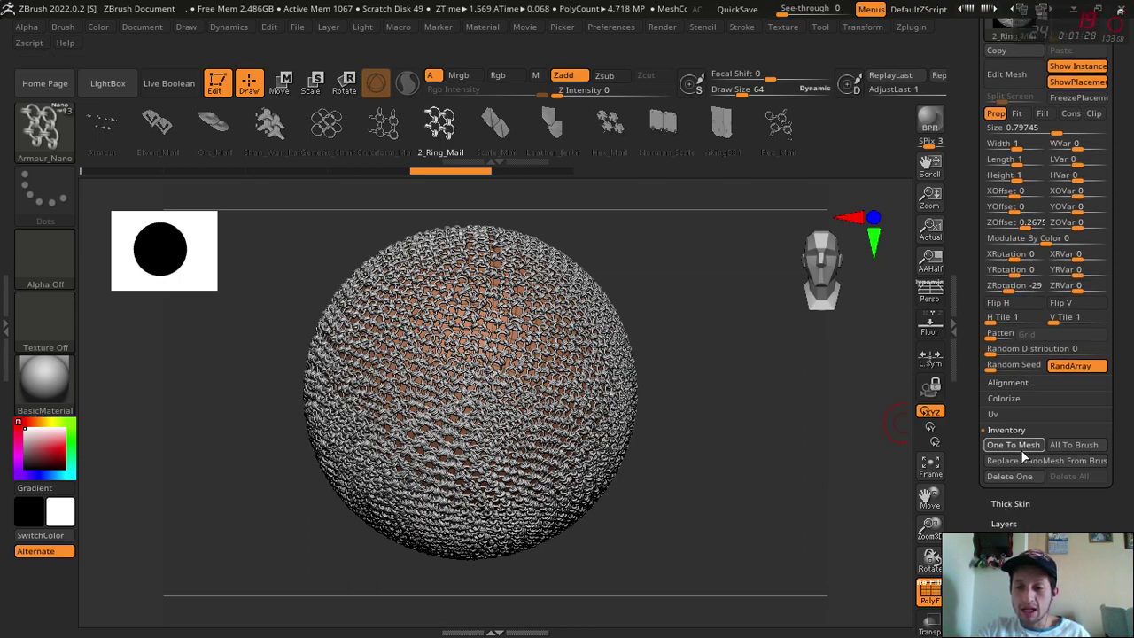
Convert the NanoMesh rings into real geometry with One To Mesh and frame the sphere
left_click(1021, 446)
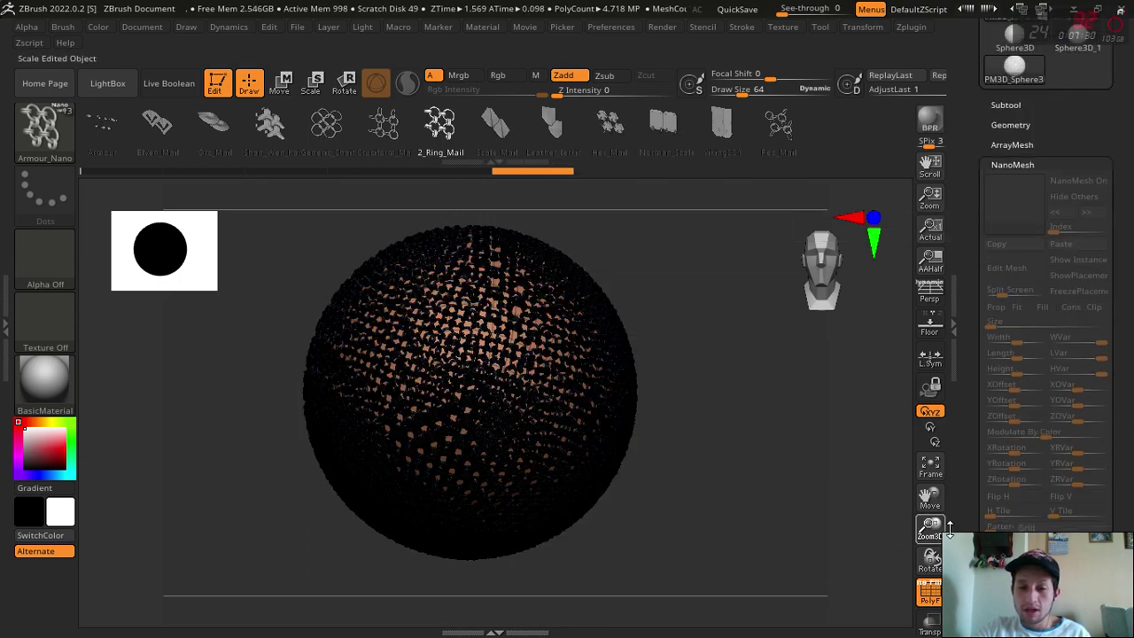
left_click_drag(944, 524, 921, 493)
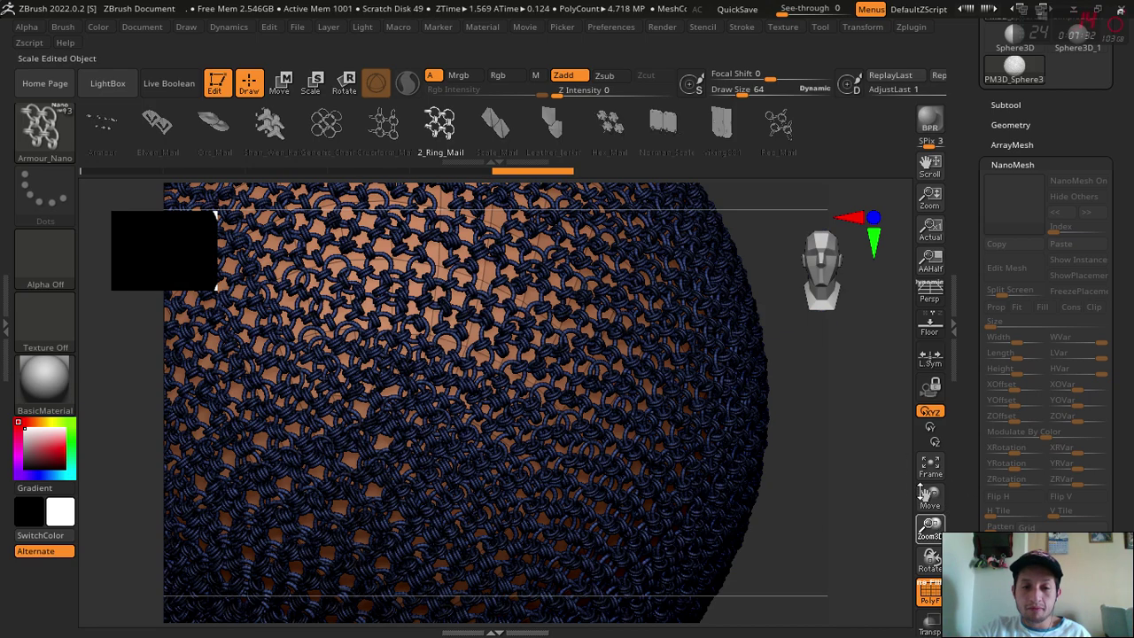
key("f")
left_click_drag(732, 431, 772, 445)
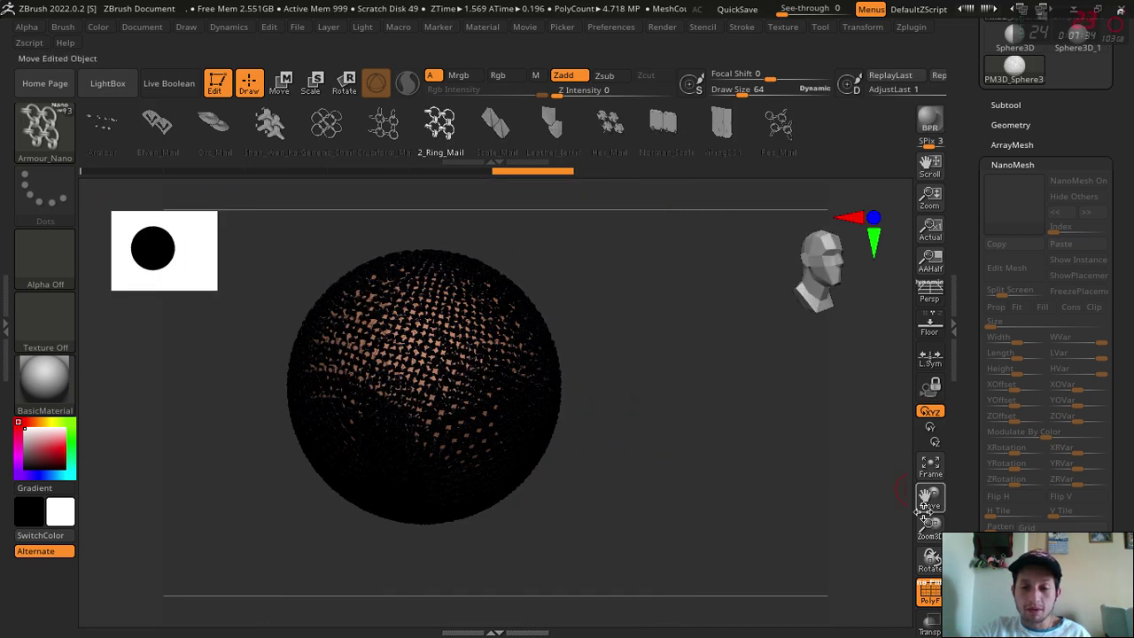
left_click_drag(922, 509, 926, 470)
left_click_drag(1062, 125, 1063, 288)
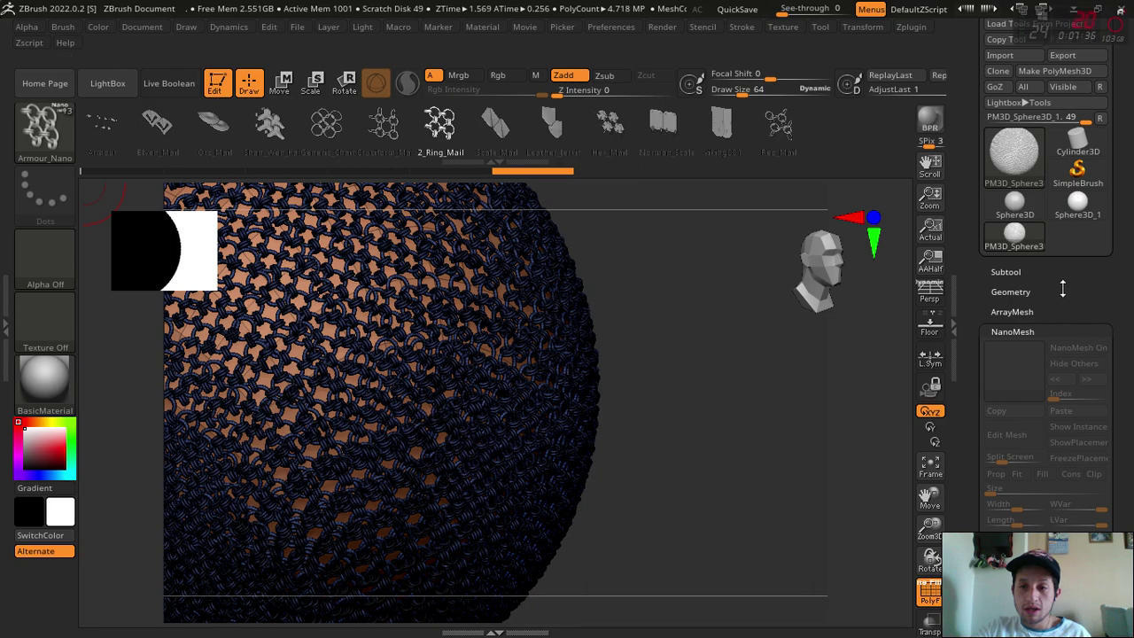
left_click(1035, 271)
mouse_move(734, 430)
left_mouse_down()
mouse_move(787, 373)
mouse_move(741, 440)
left_mouse_up()
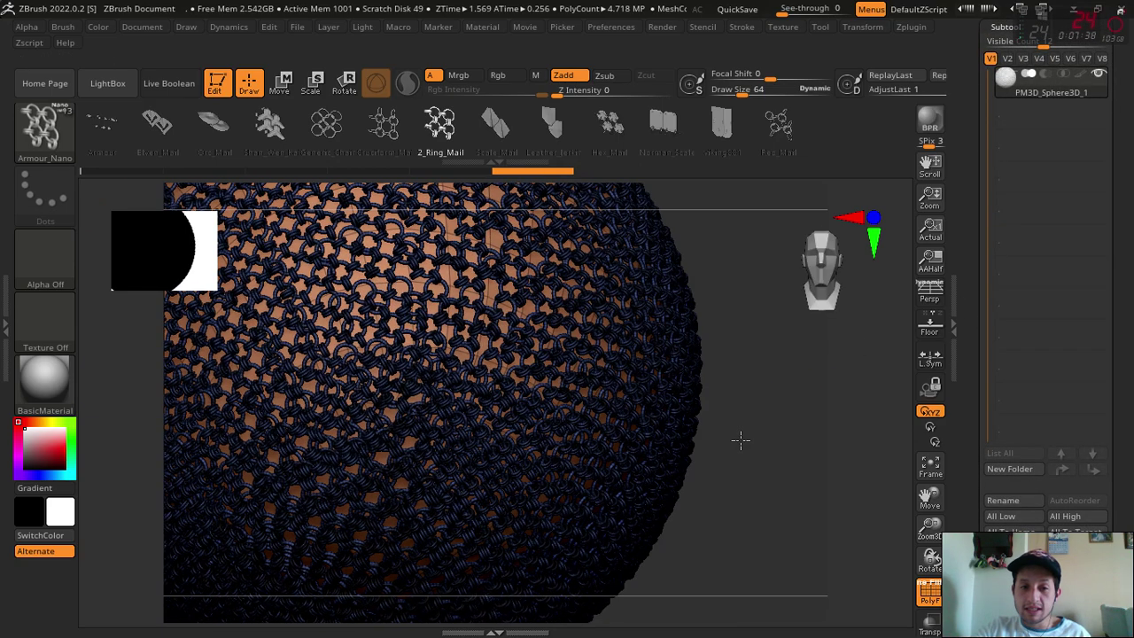
key("f")
Expand the Split options and hide the sphere-surface polygroup, leaving only the rings visible
scroll(1127, 339, "down", 3)
scroll(1126, 339, "down", 2)
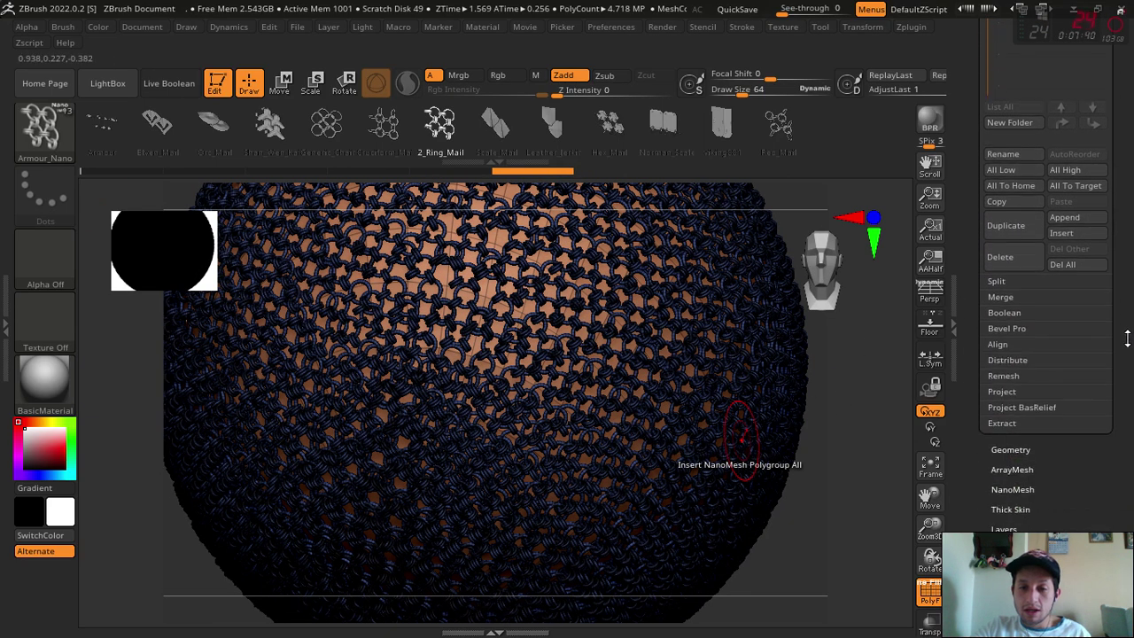
scroll(1127, 339, "down", 1)
left_click(1038, 258)
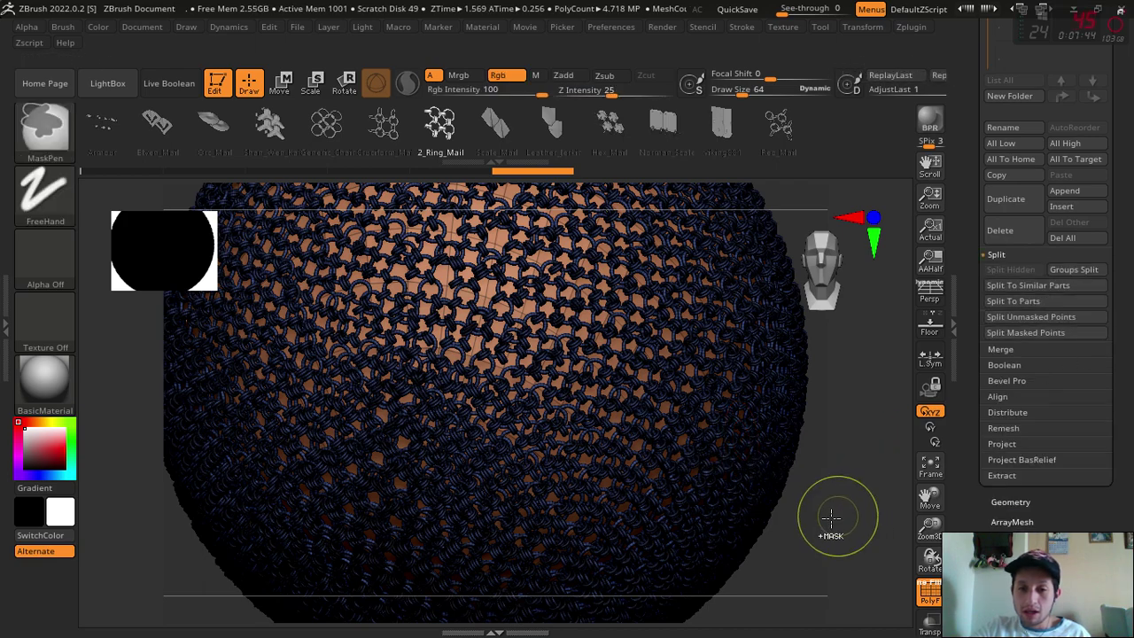
left_click(800, 540, "ctrl")
left_click(800, 540, "ctrl")
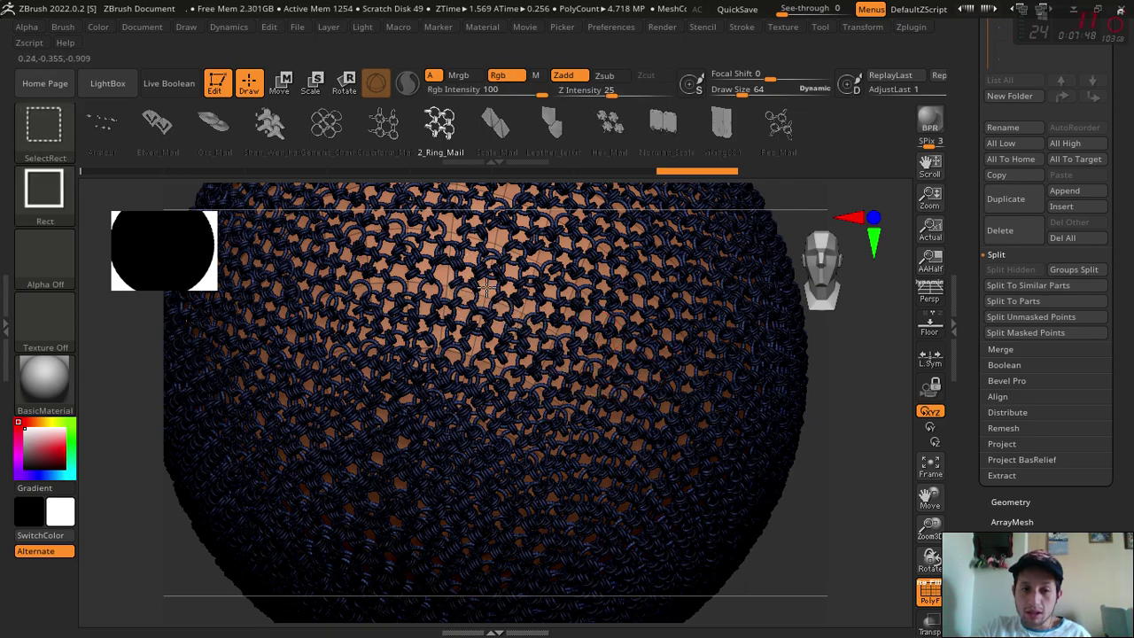
left_click_drag(926, 523, 1084, 631)
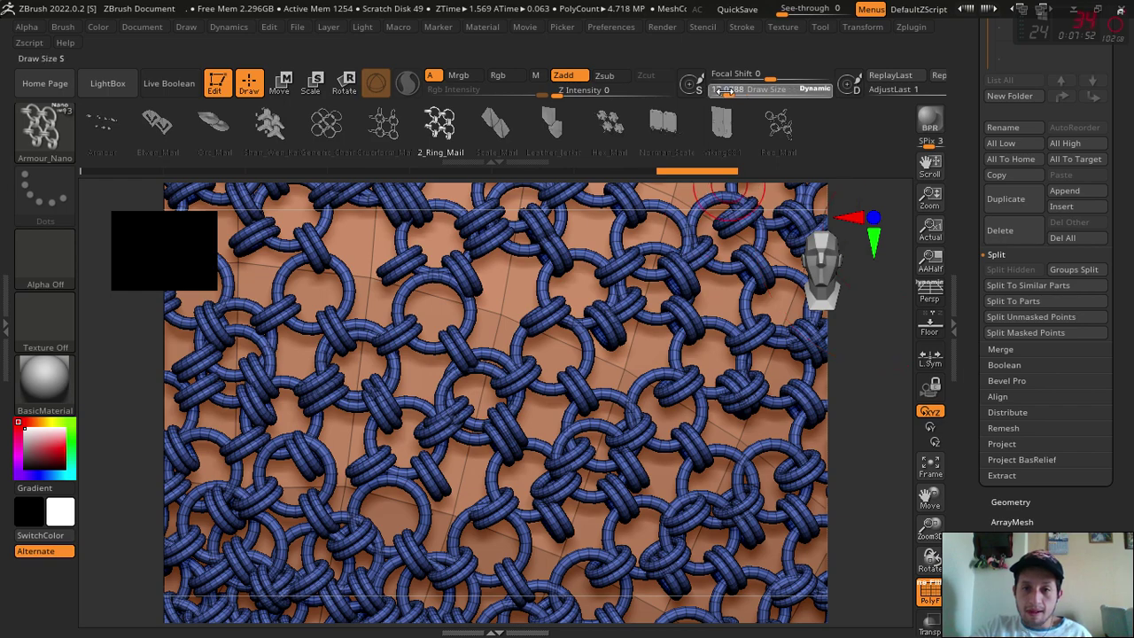
key("ctrl")
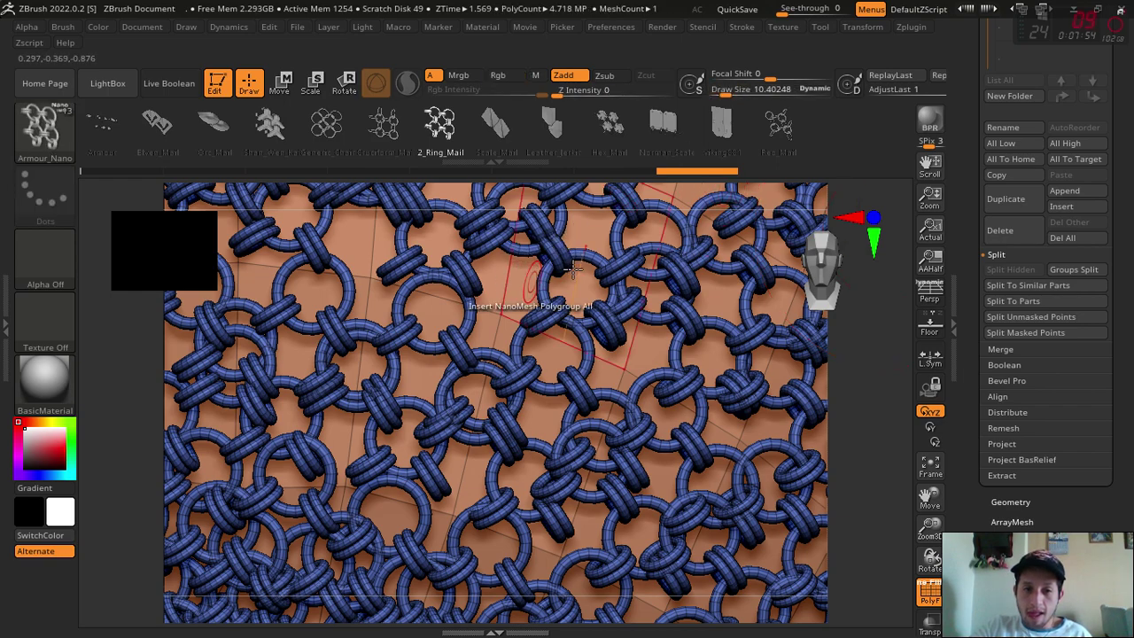
left_click(581, 256, "ctrl+shift")
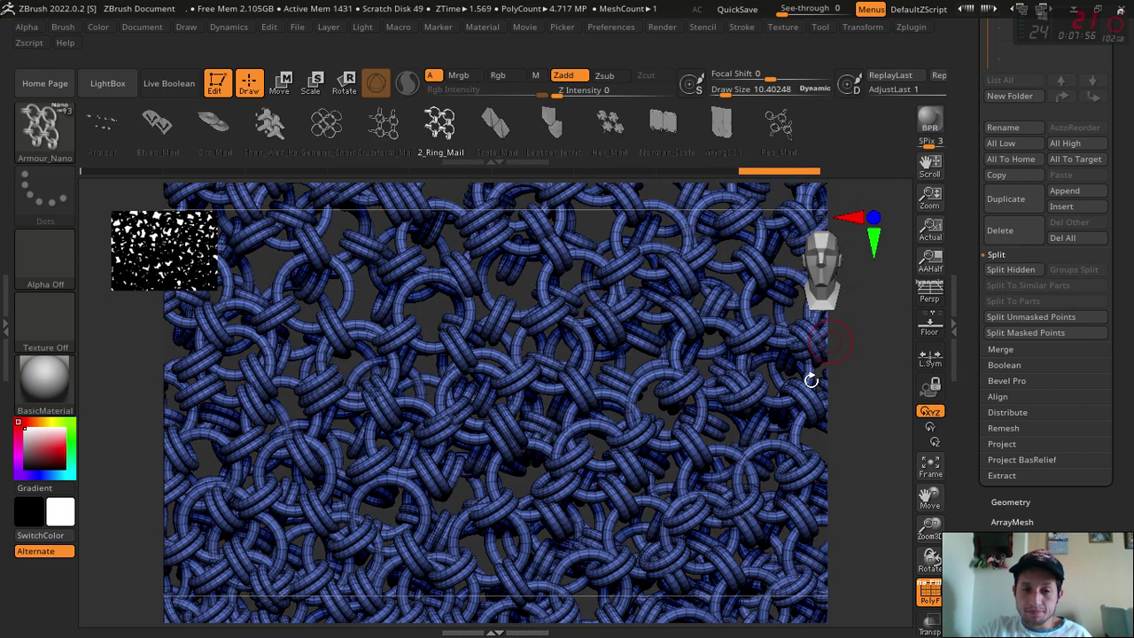
mouse_move(912, 521)
left_mouse_down()
mouse_move(694, 546)
mouse_move(786, 480)
left_mouse_up()
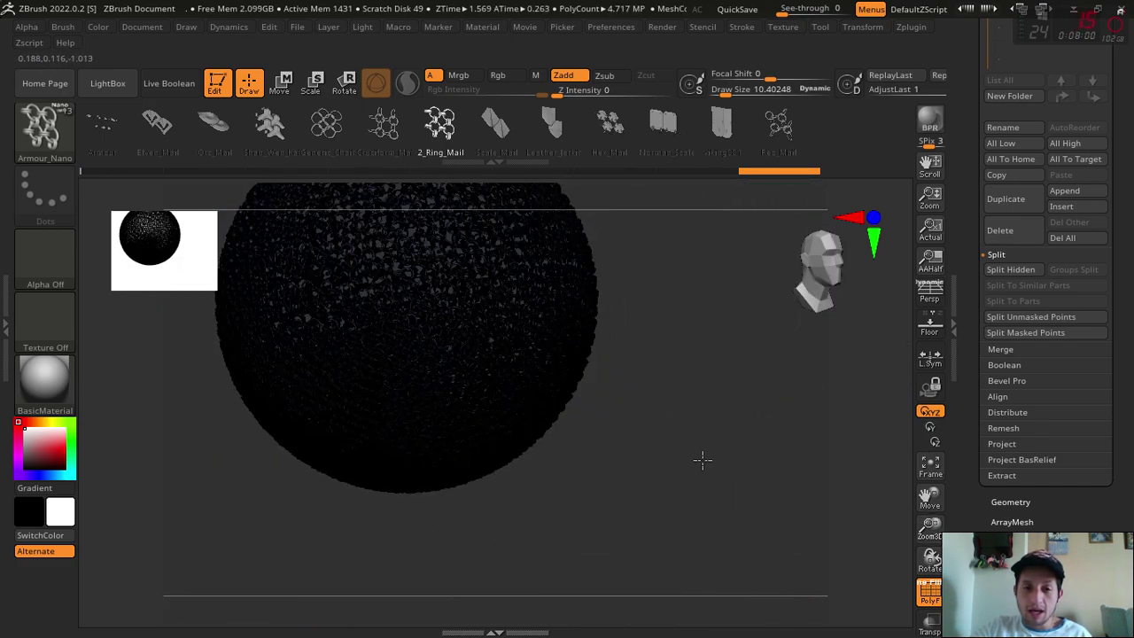
left_click_drag(929, 498, 1018, 481)
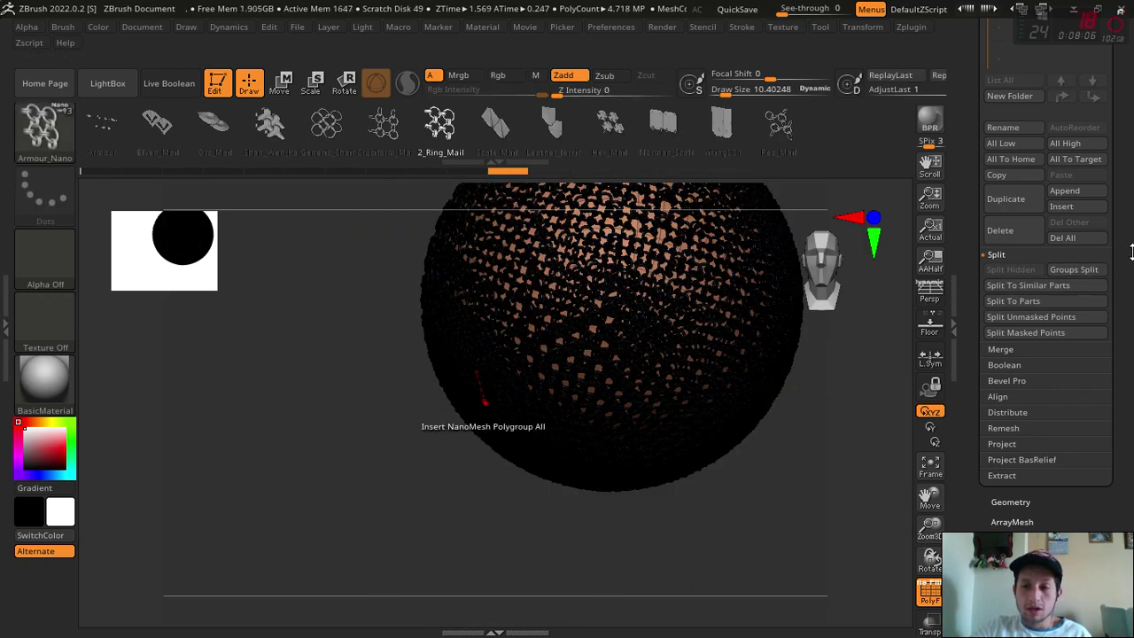
Split the rings and the base sphere into separate subtools
scroll(1131, 253, "up", 5)
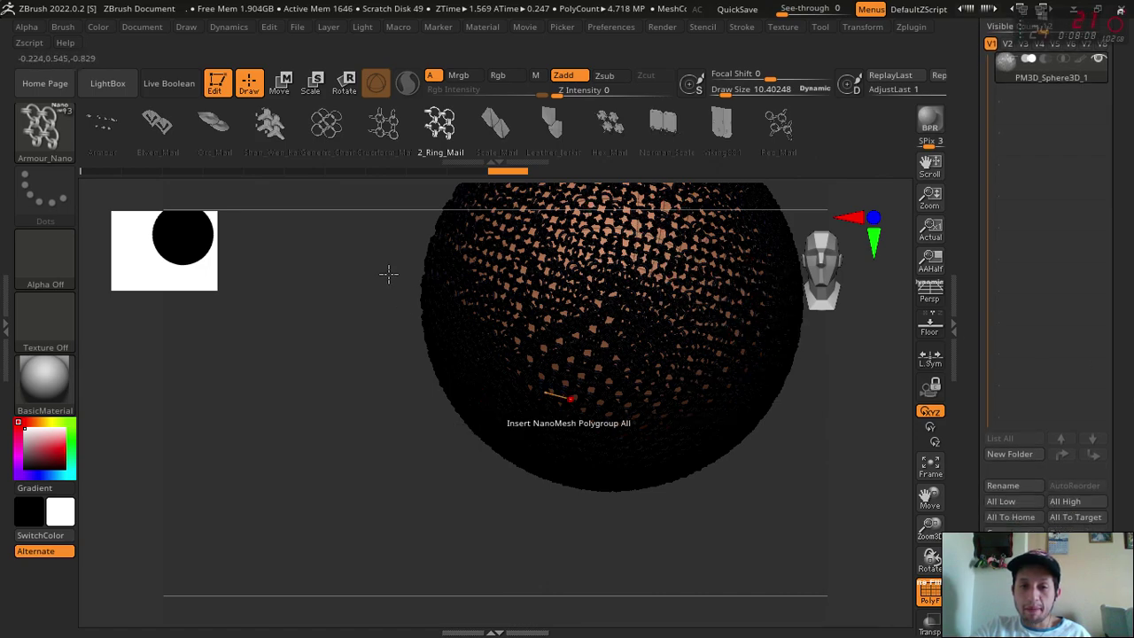
scroll(1131, 322, "down", 2)
scroll(1132, 321, "down", 2)
scroll(1131, 321, "down", 3)
scroll(1131, 322, "down", 2)
scroll(1131, 321, "down", 1)
scroll(1131, 443, "down", 1)
scroll(1084, 418, "down", 1)
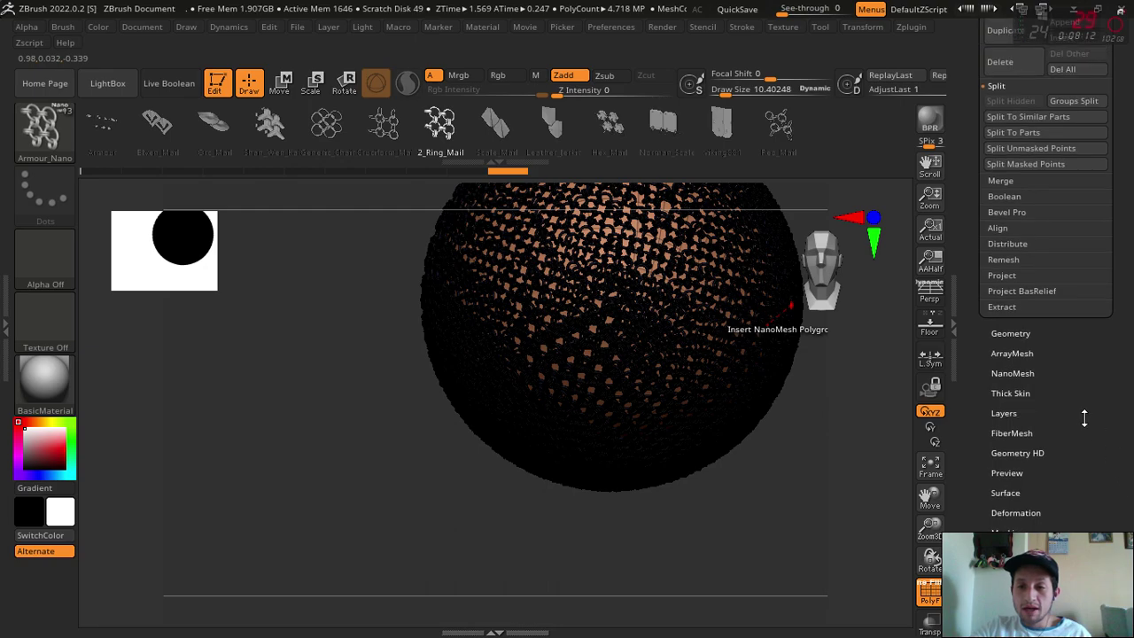
scroll(1060, 202, "up", 2)
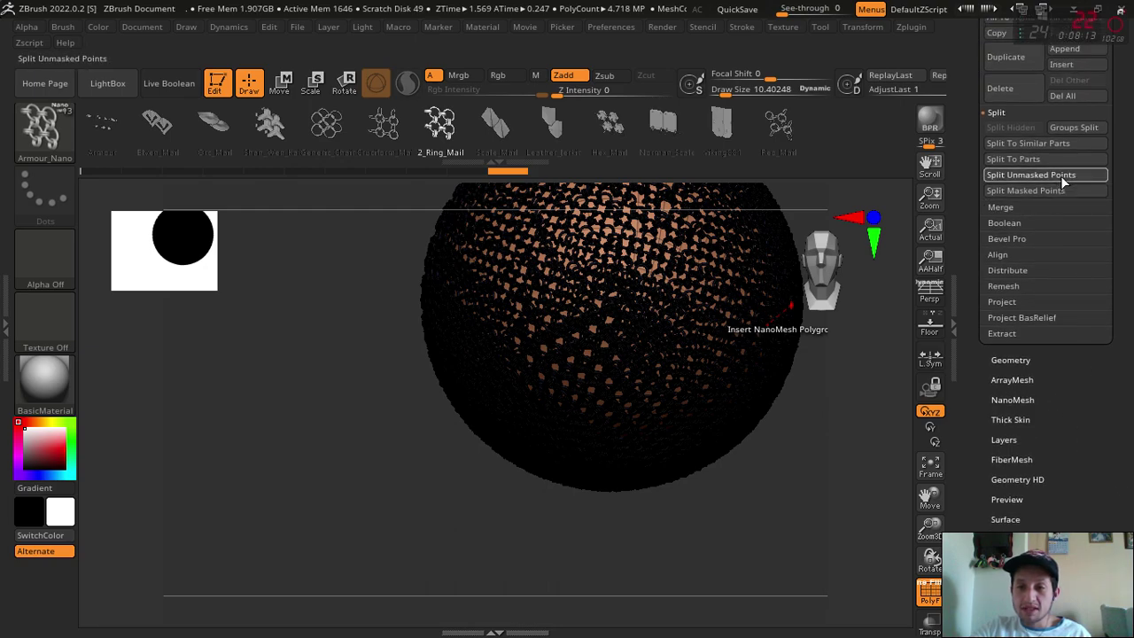
left_click(1060, 175)
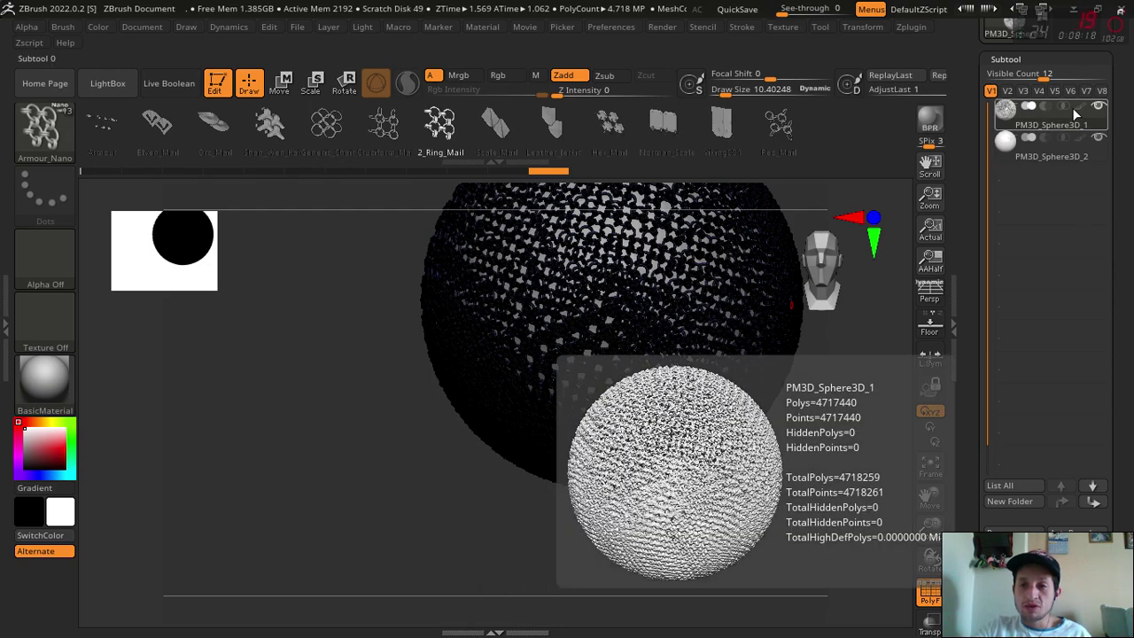
Show only the ring-mail subtool PM3D_Sphere3D_1 and inspect it close up
left_click(1098, 107)
left_click_drag(287, 502, 818, 553)
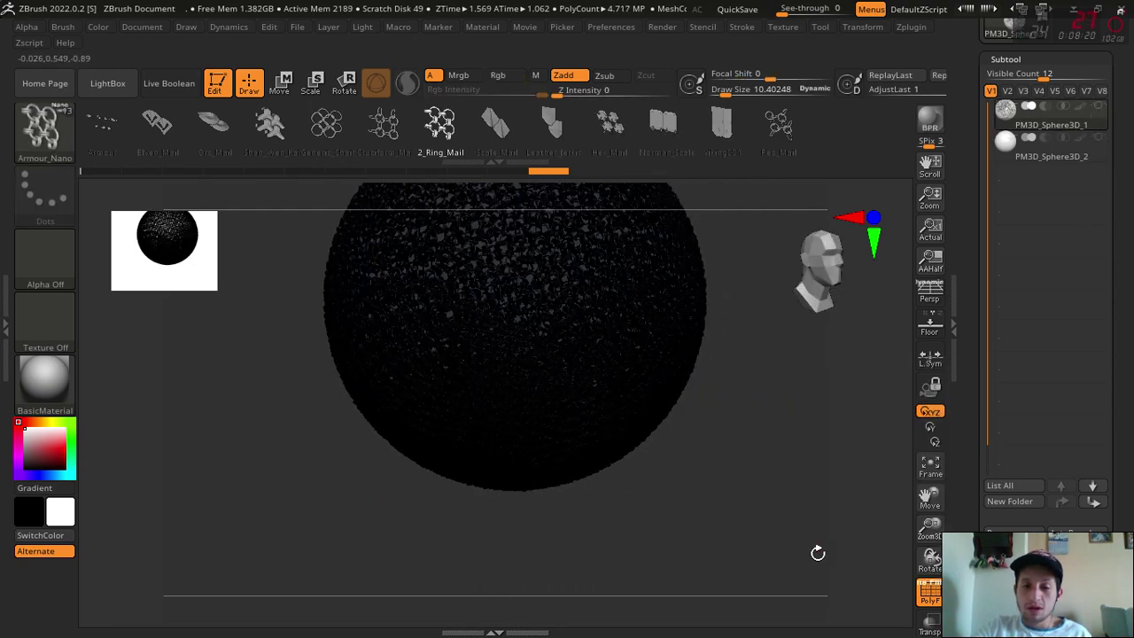
left_click_drag(915, 528, 664, 399)
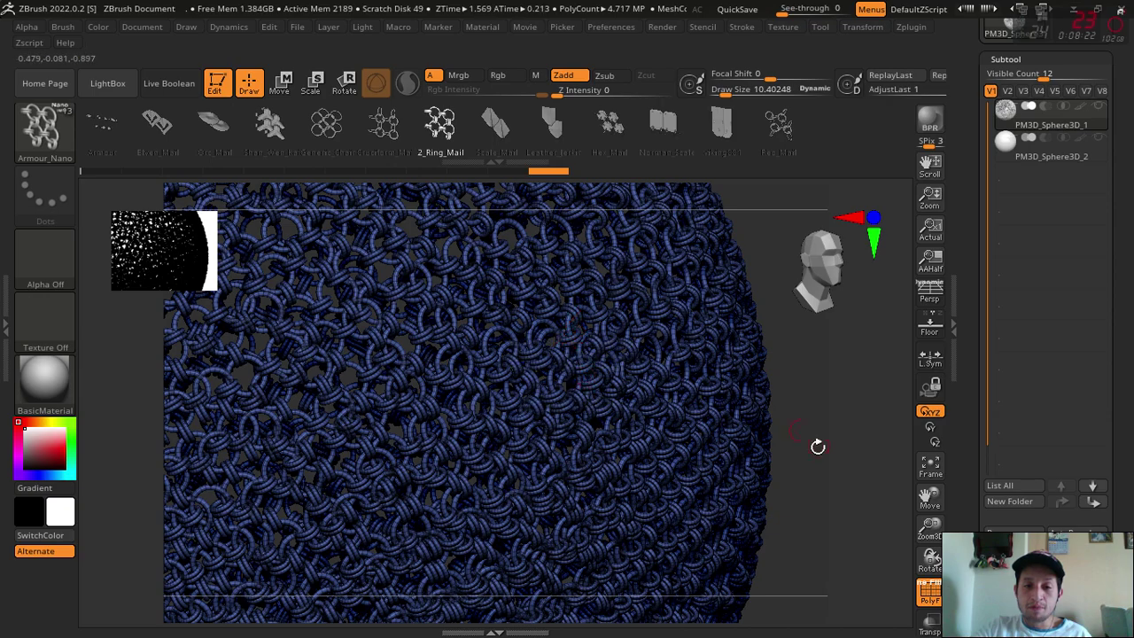
left_click_drag(785, 461, 884, 480)
mouse_move(930, 522)
left_mouse_down()
mouse_move(392, 473)
mouse_move(610, 259)
left_mouse_up()
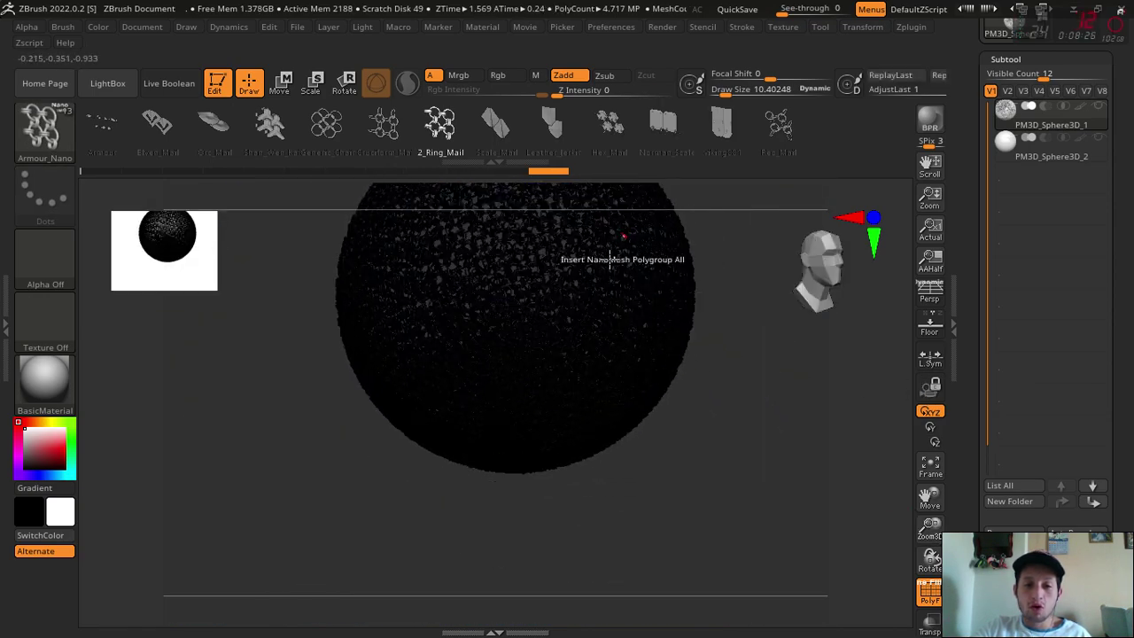
mouse_move(789, 435)
left_mouse_down()
mouse_move(887, 551)
mouse_move(835, 493)
mouse_move(792, 494)
mouse_move(848, 488)
mouse_move(850, 503)
mouse_move(800, 538)
left_mouse_up()
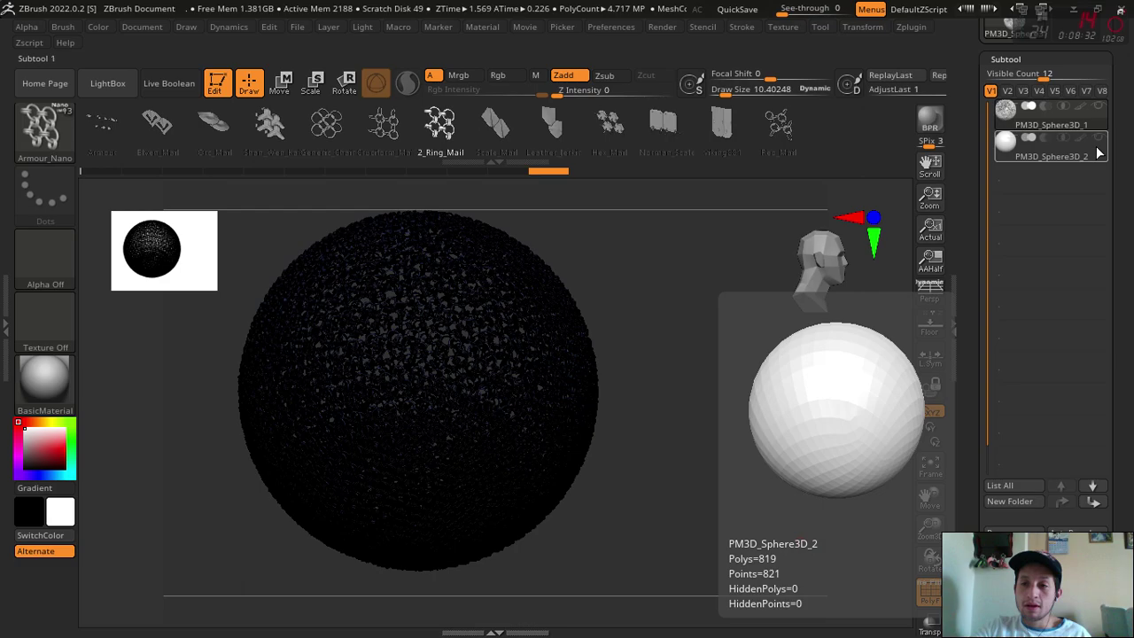
Check the base sphere PM3D_Sphere3D_2, turn off PolyF, and make the base sphere visible again
left_click(1097, 159)
left_click_drag(713, 506, 557, 337)
mouse_move(703, 471)
left_mouse_down()
mouse_move(724, 487)
mouse_move(1131, 178)
left_mouse_up()
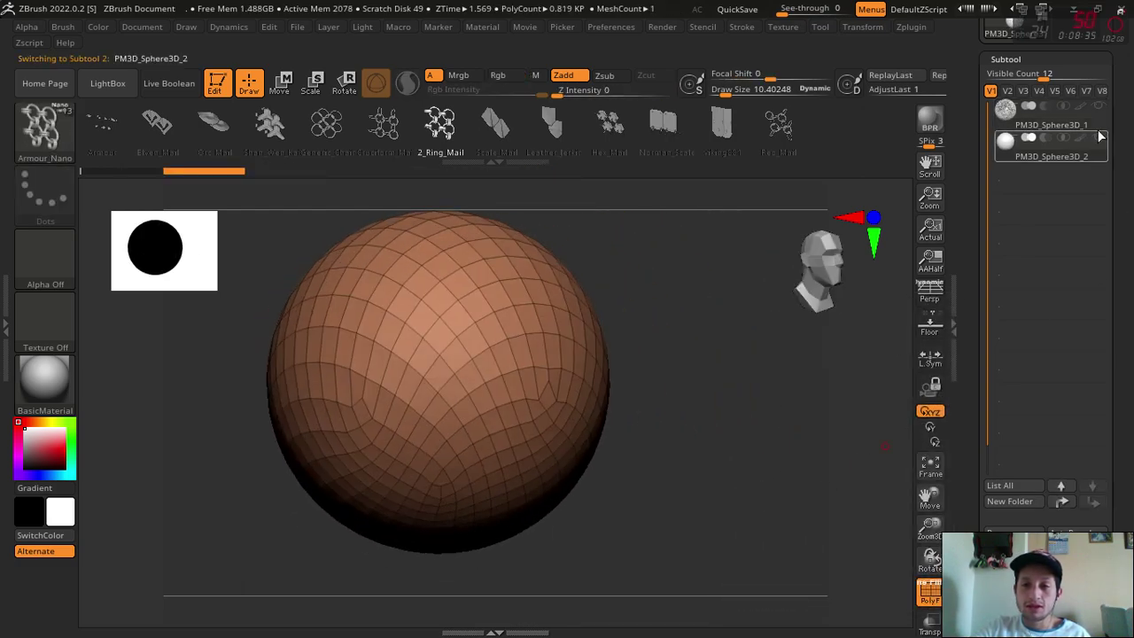
mouse_move(805, 428)
left_mouse_down()
mouse_move(771, 443)
mouse_move(768, 496)
mouse_move(741, 514)
mouse_move(854, 540)
left_mouse_up()
left_click(925, 592)
mouse_move(739, 552)
left_mouse_down()
mouse_move(307, 484)
mouse_move(500, 430)
left_mouse_up()
left_click(1098, 138)
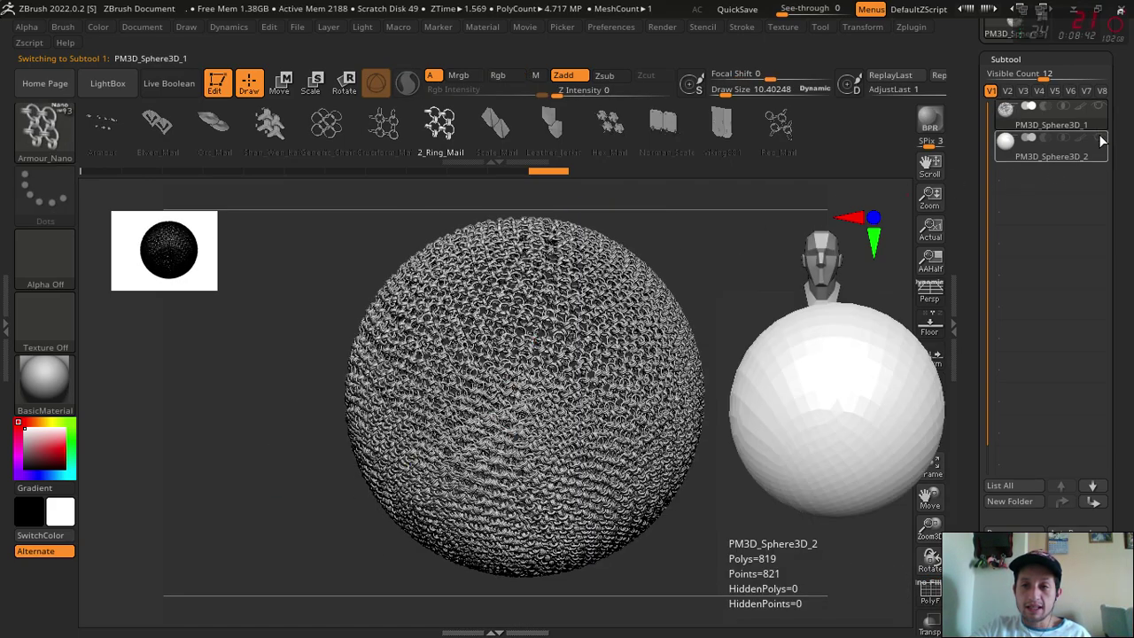
mouse_move(691, 523)
left_mouse_down()
mouse_move(822, 550)
mouse_move(945, 213)
left_mouse_up()
mouse_move(668, 533)
left_mouse_down()
mouse_move(628, 552)
mouse_move(313, 524)
mouse_move(271, 532)
mouse_move(336, 523)
left_mouse_up()
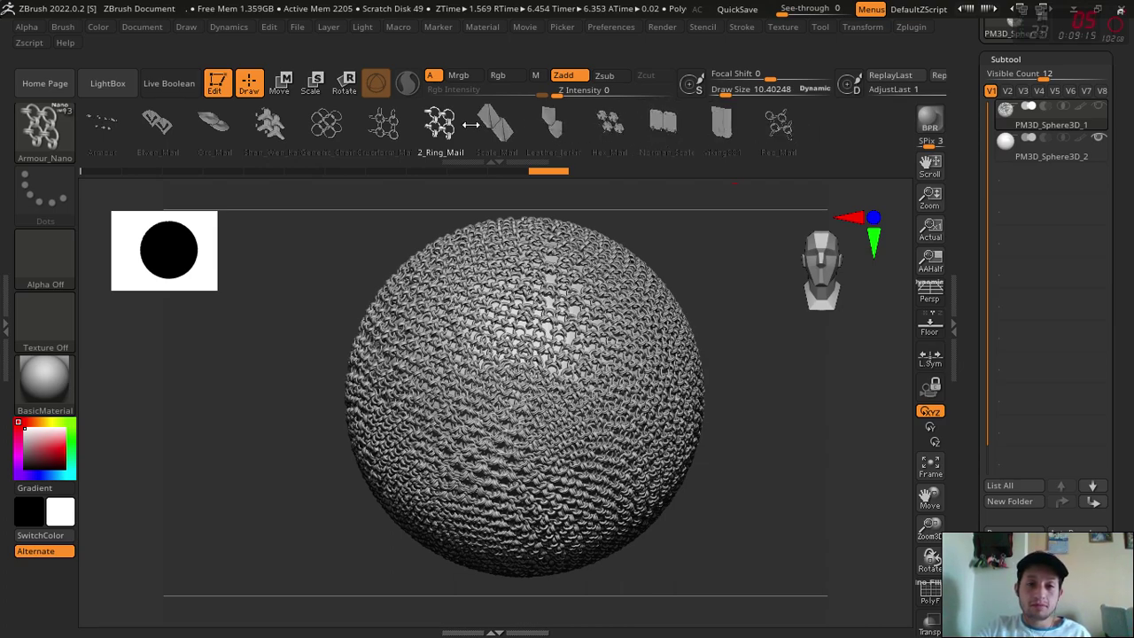
Frame the ring-mail sphere in front view and start a 16-sample BPR render
mouse_move(741, 496)
left_mouse_down("shift")
mouse_move(731, 536)
mouse_move(711, 549)
mouse_move(744, 549)
left_mouse_up("shift")
mouse_move(923, 510)
left_mouse_down()
mouse_move(777, 541)
mouse_move(785, 554)
left_mouse_up()
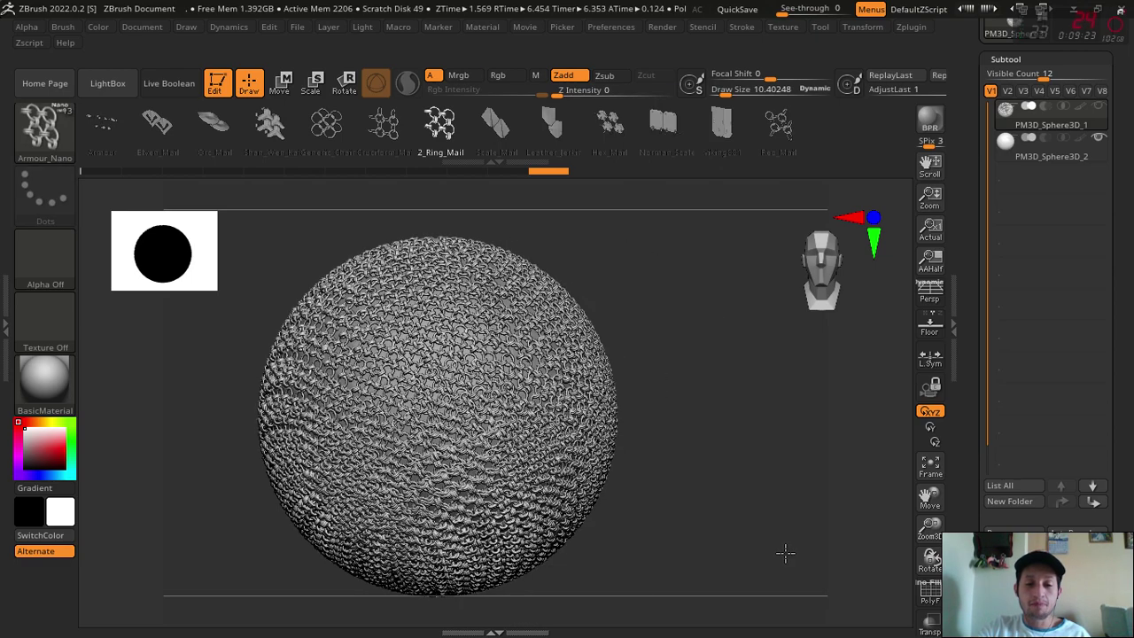
left_click_drag(916, 496, 896, 369)
left_click(937, 121)
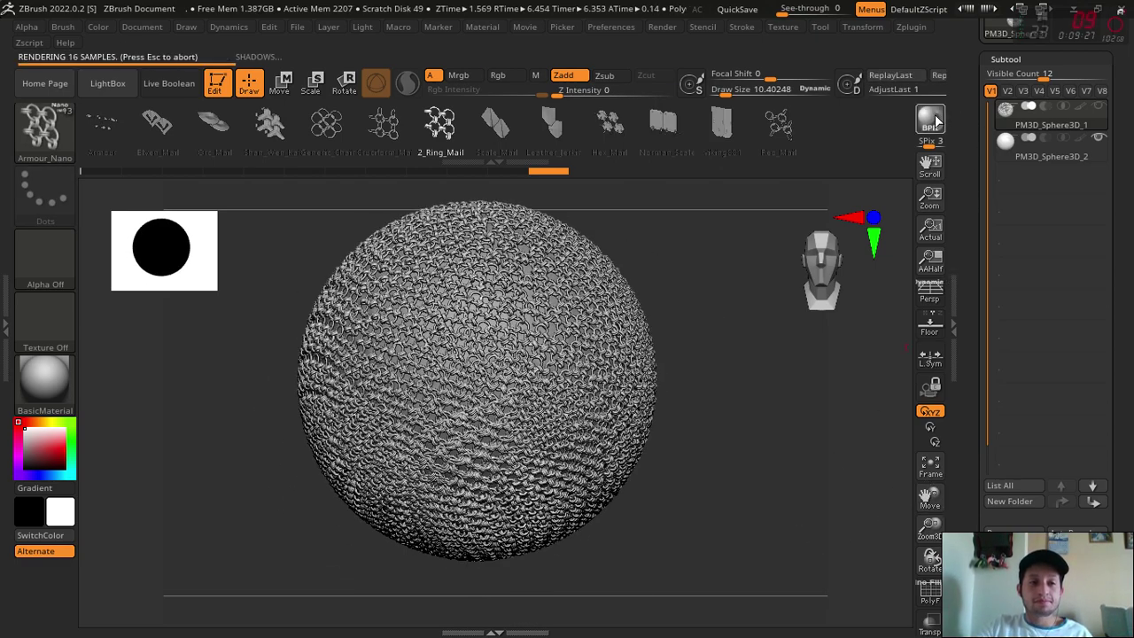